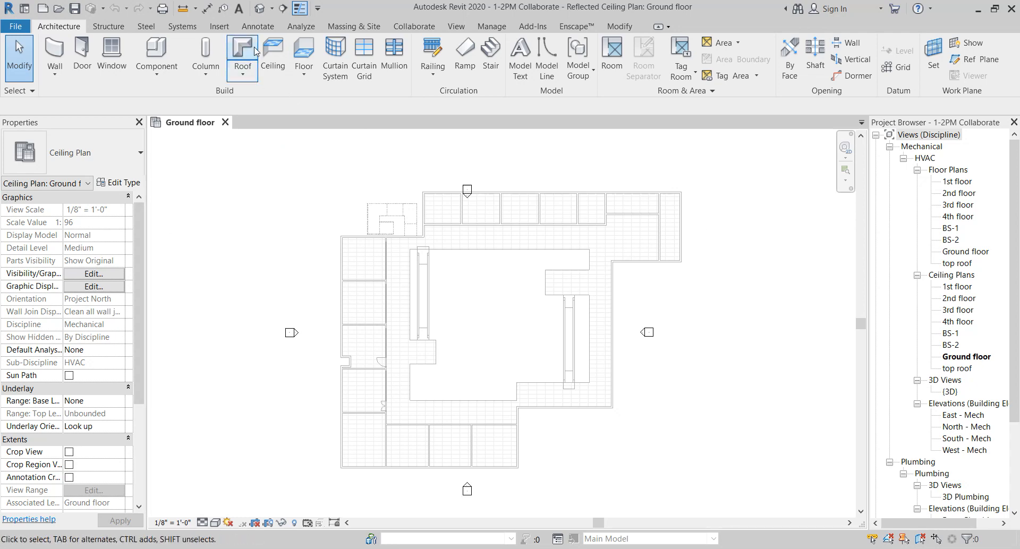
Open the Ground floor floor plan under Mechanical > HVAC Floor Plans
left_click(301, 26)
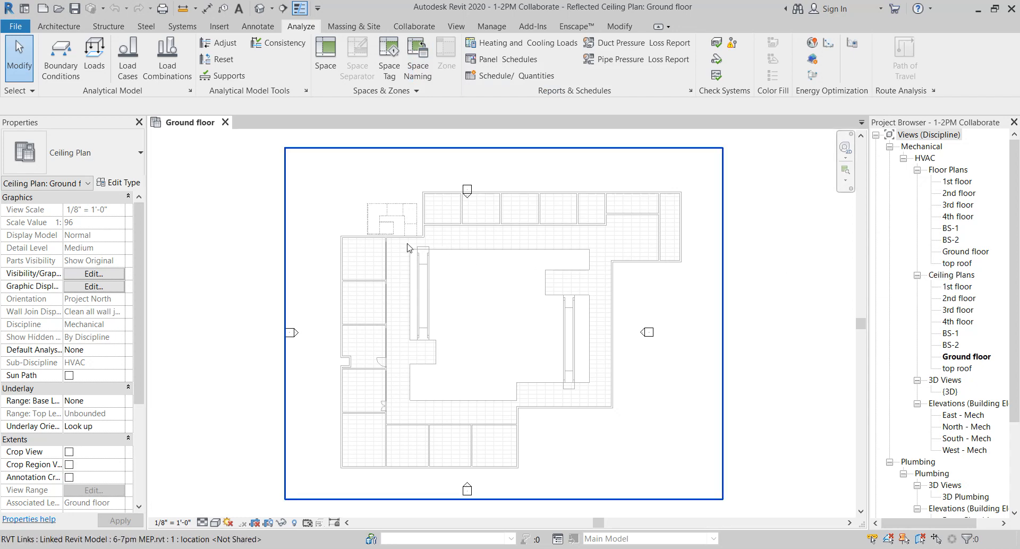
scroll(473, 260, "up", 4)
scroll(778, 262, "down", 3)
middle_click_drag(778, 262, 658, 292)
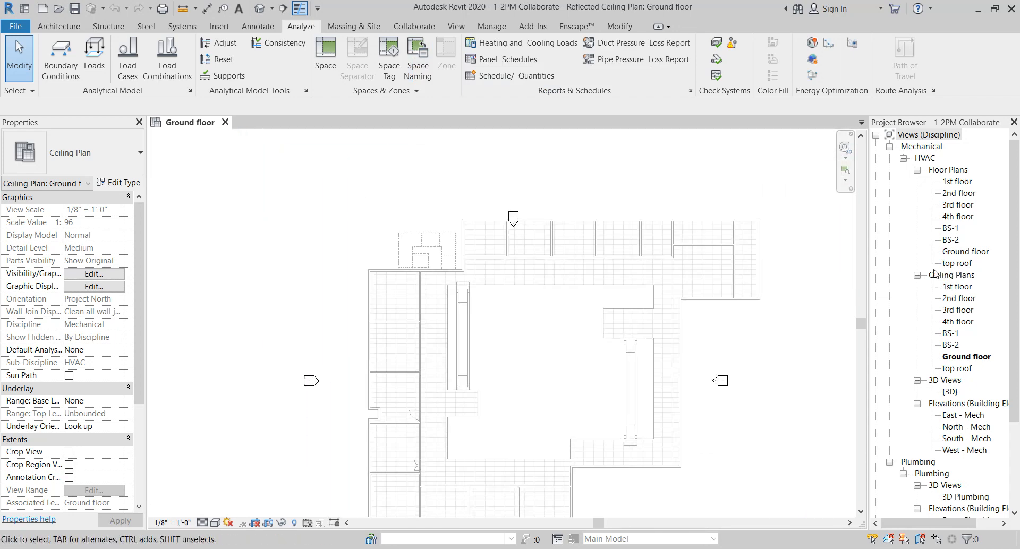
double_click(968, 255)
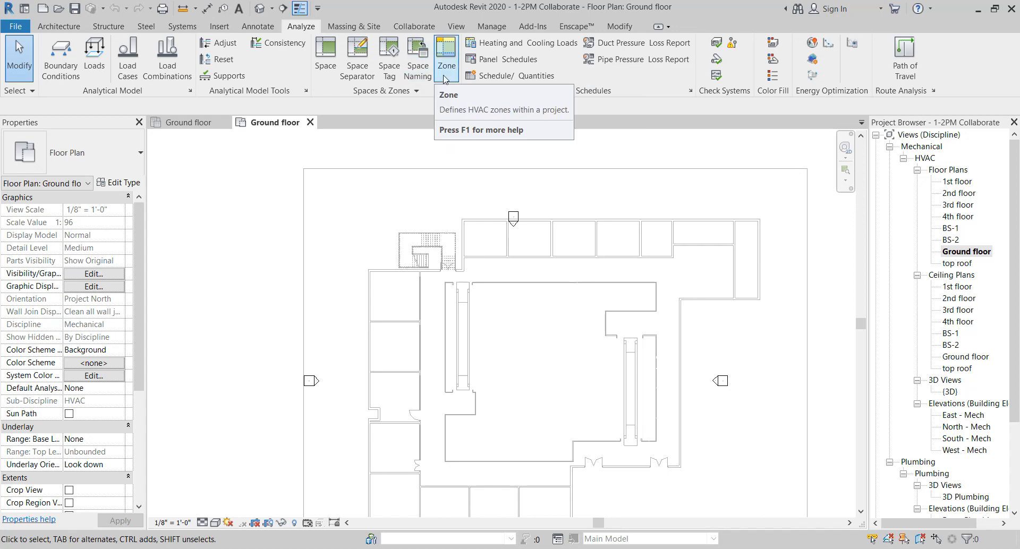
left_click(324, 62)
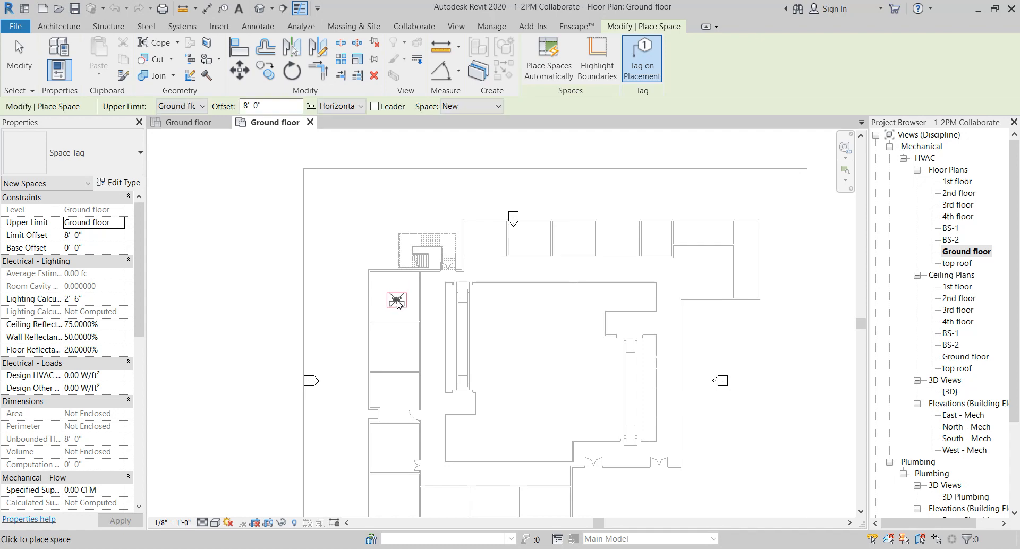
scroll(396, 300, "up", 3)
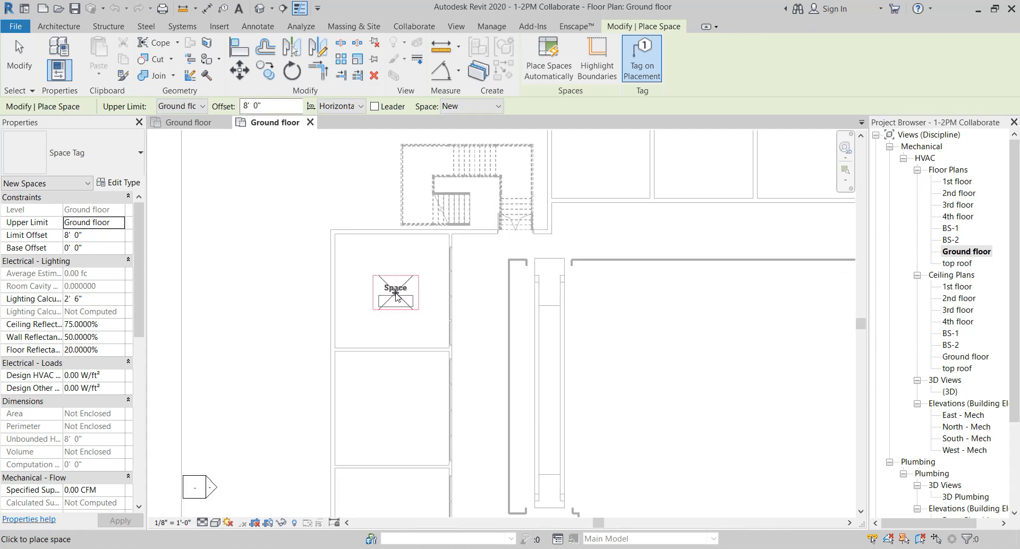
scroll(396, 297, "up", 1)
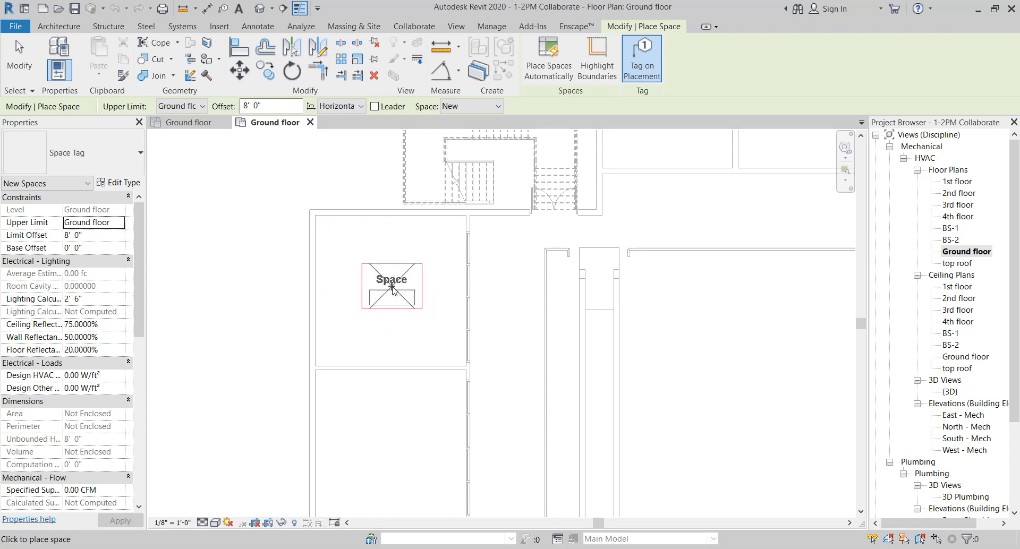
key("Escape")
key("Escape")
scroll(390, 284, "down", 5)
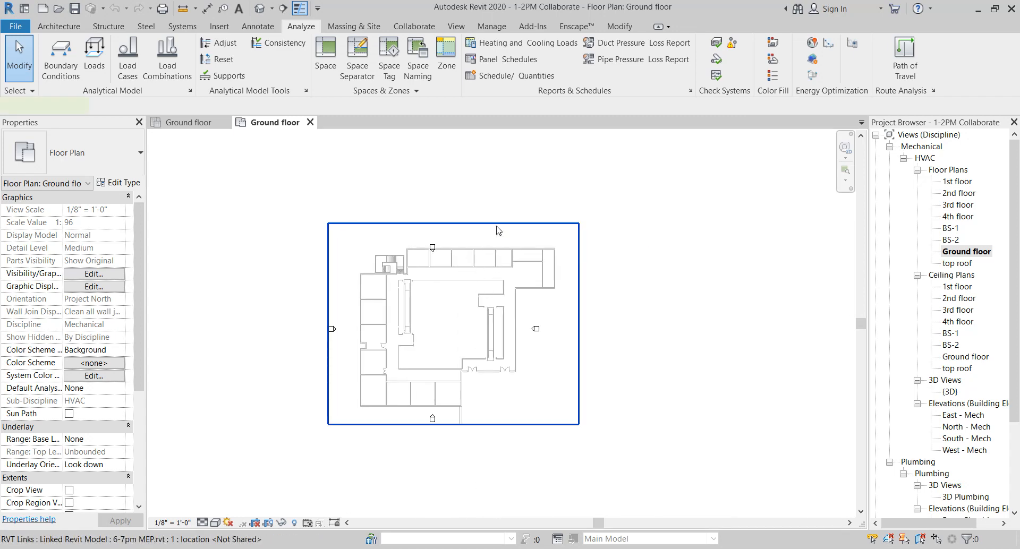
Enable Room Bounding in the type properties of the linked 6-7pm MEP.rvt model
left_click(497, 229)
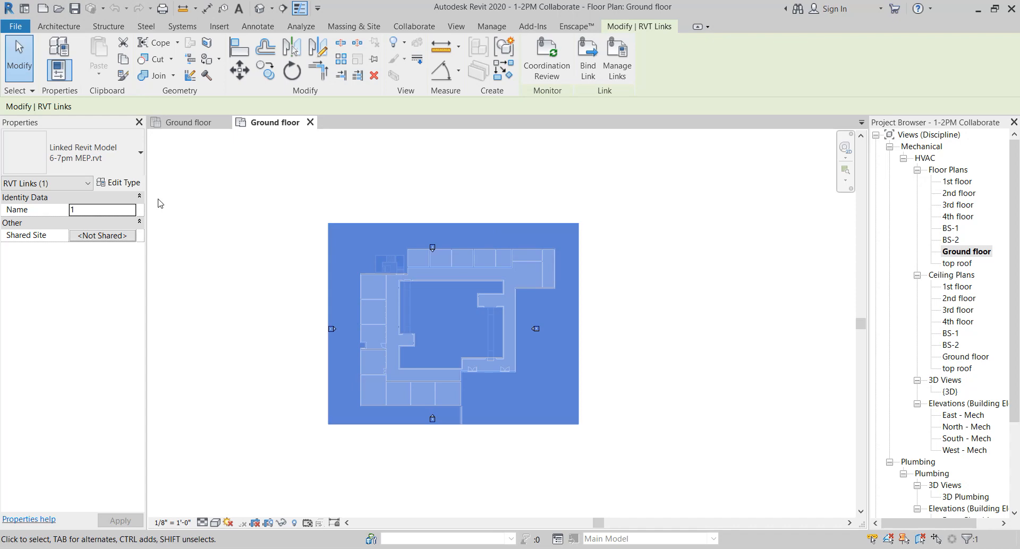
left_click(129, 184)
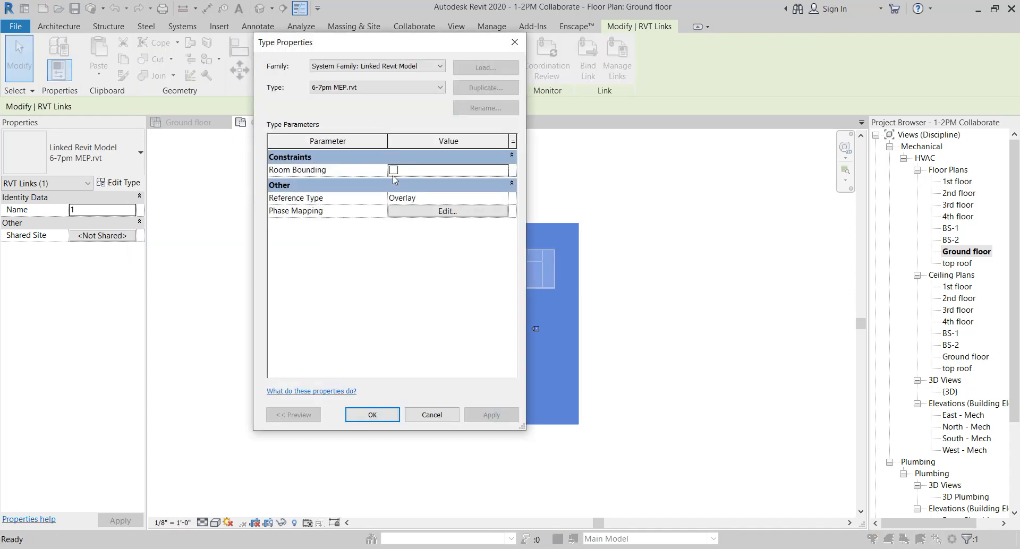
left_click(393, 170)
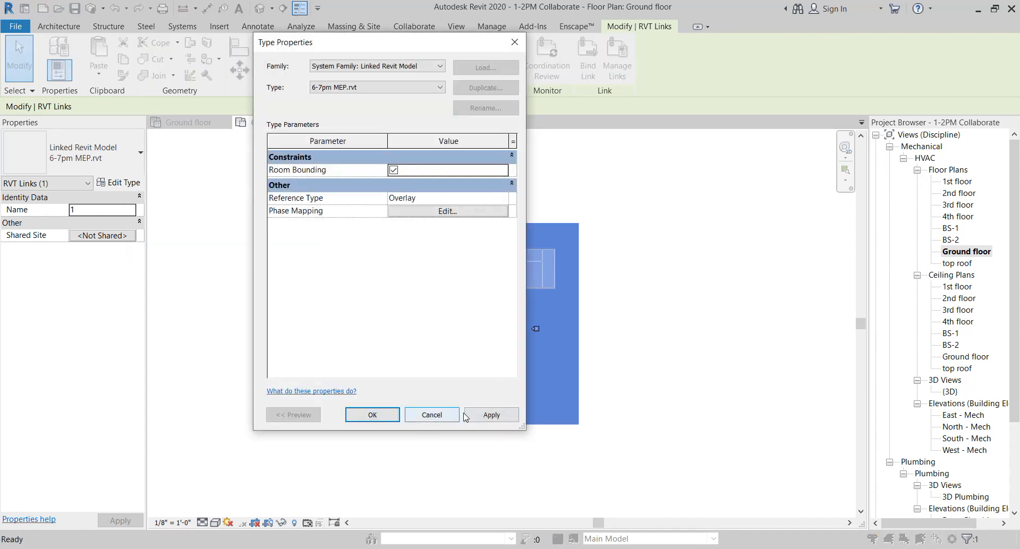
left_click(491, 416)
left_click(372, 415)
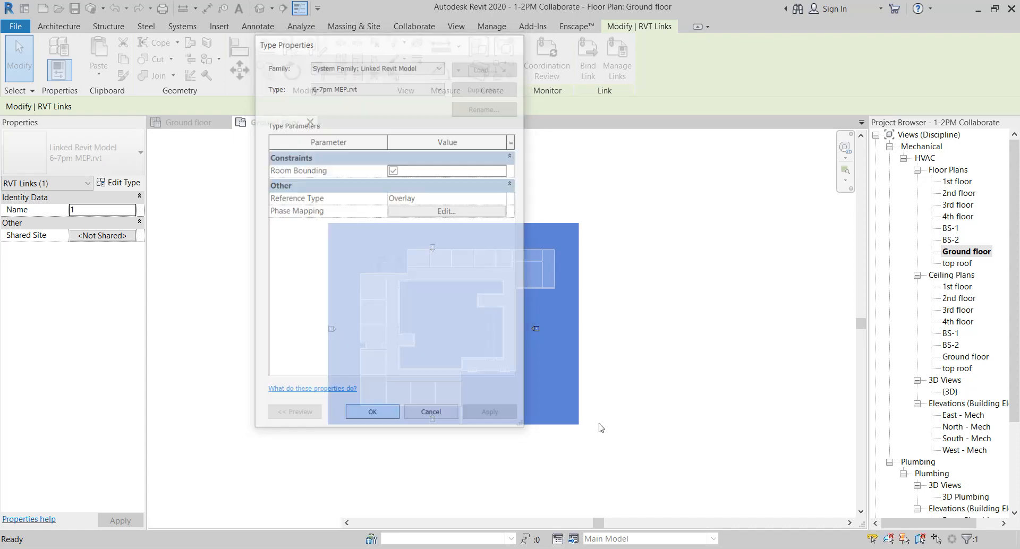
left_click(686, 358)
Place spaces in the rooms along the west wall of the ground floor plan
scroll(377, 277, "up", 6)
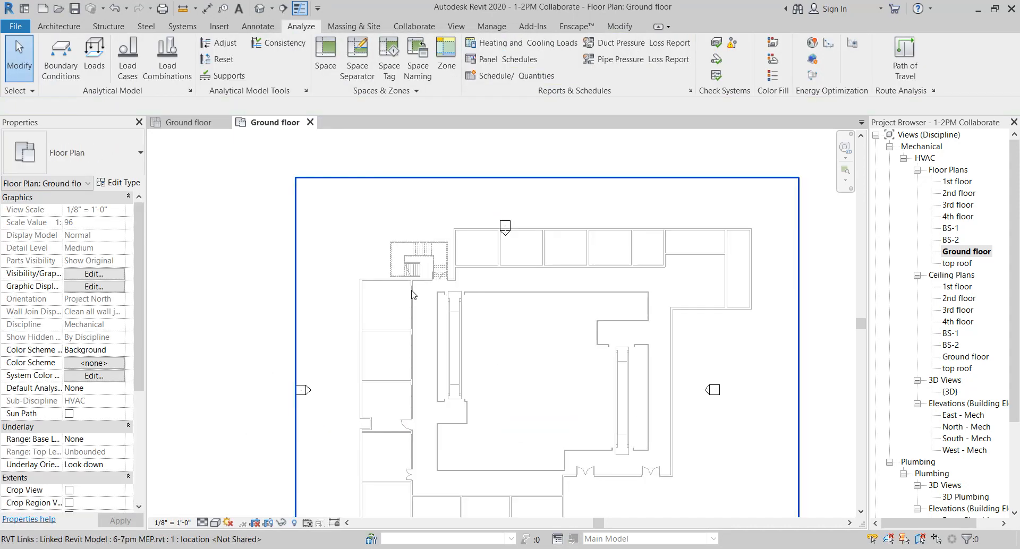
left_click(325, 55)
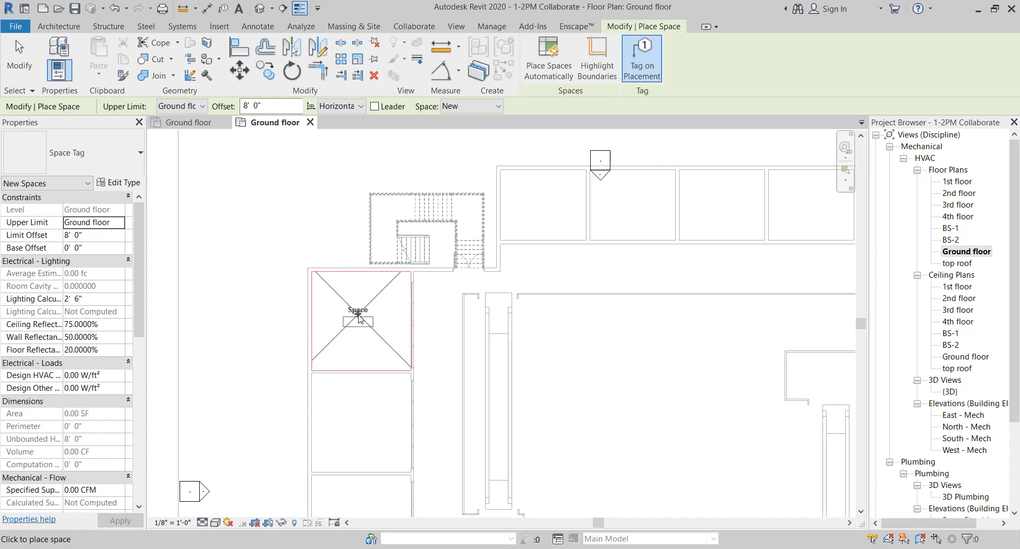
left_click(359, 319)
middle_click_drag(447, 372, 454, 234)
scroll(454, 234, "down", 1)
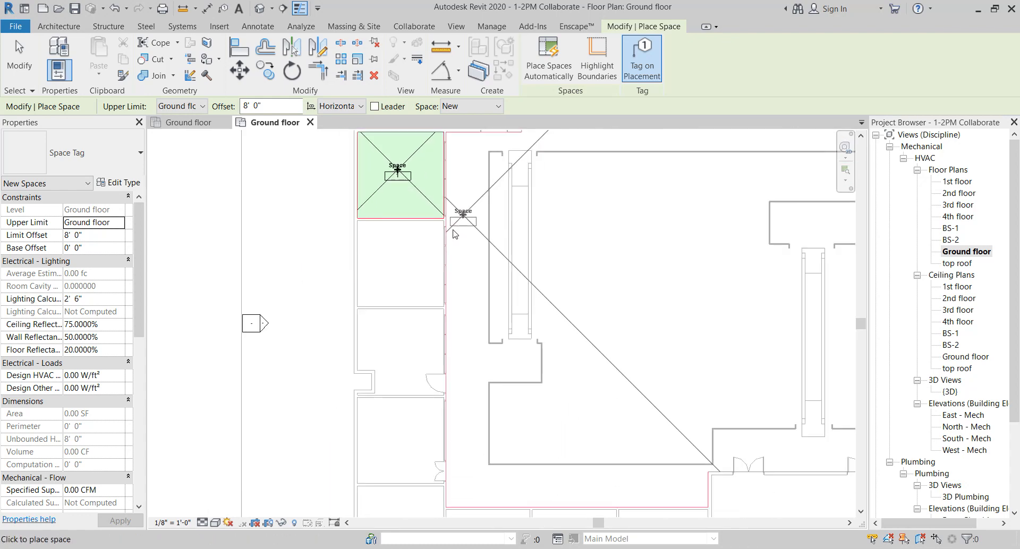
scroll(454, 234, "down", 2)
left_click(428, 251)
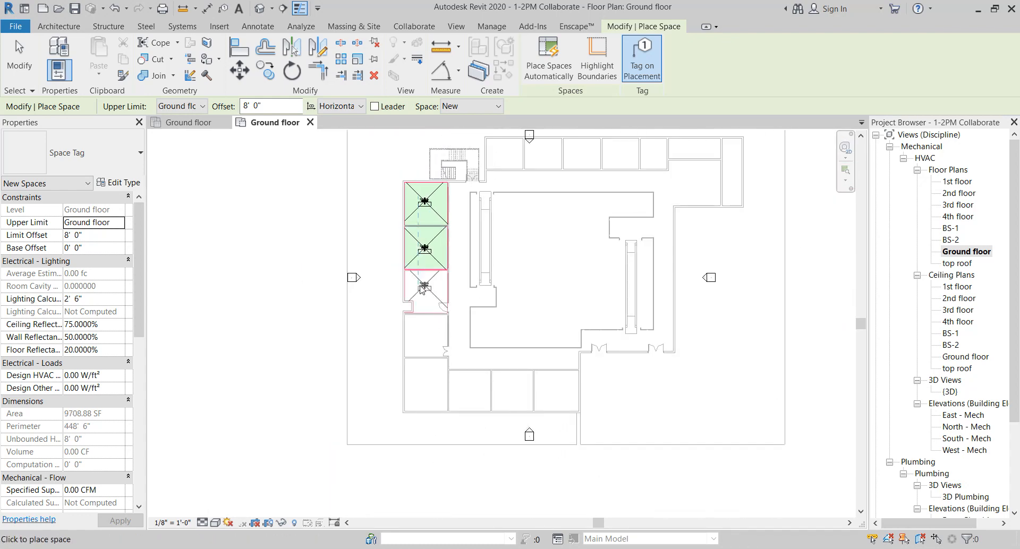
left_click(423, 334)
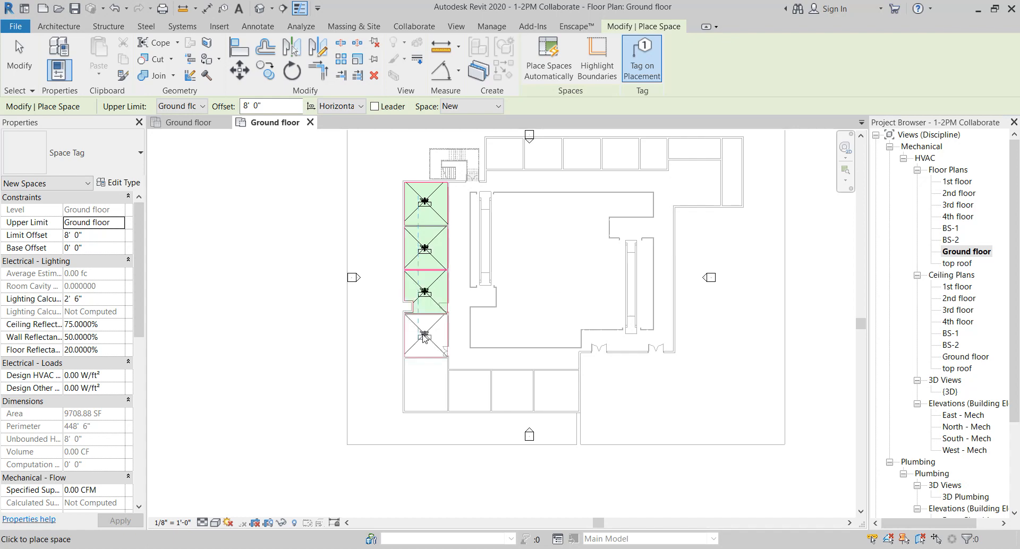
left_click(423, 385)
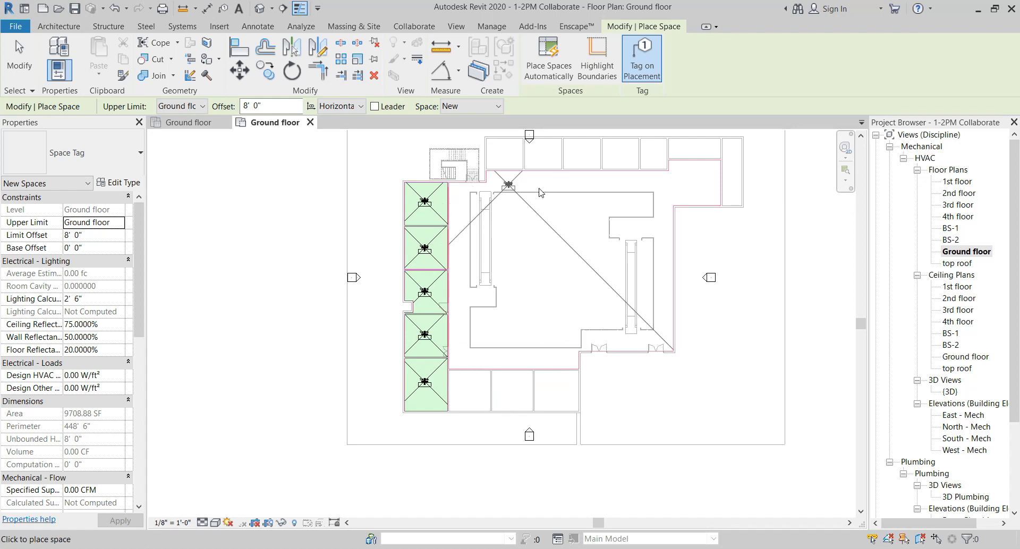
Place spaces in the north rooms and the large central area of the floor plan
scroll(468, 213, "down", 2)
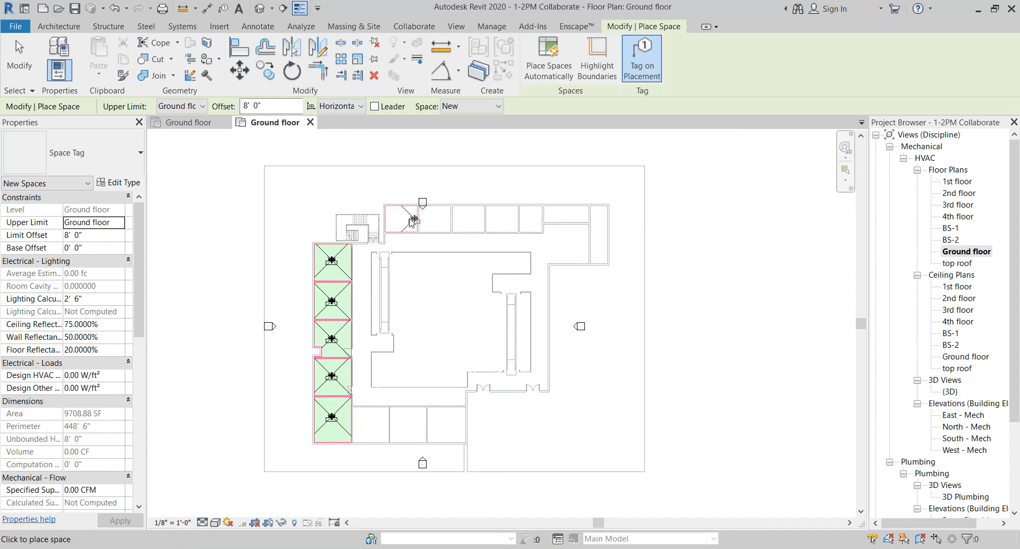
left_click(409, 222)
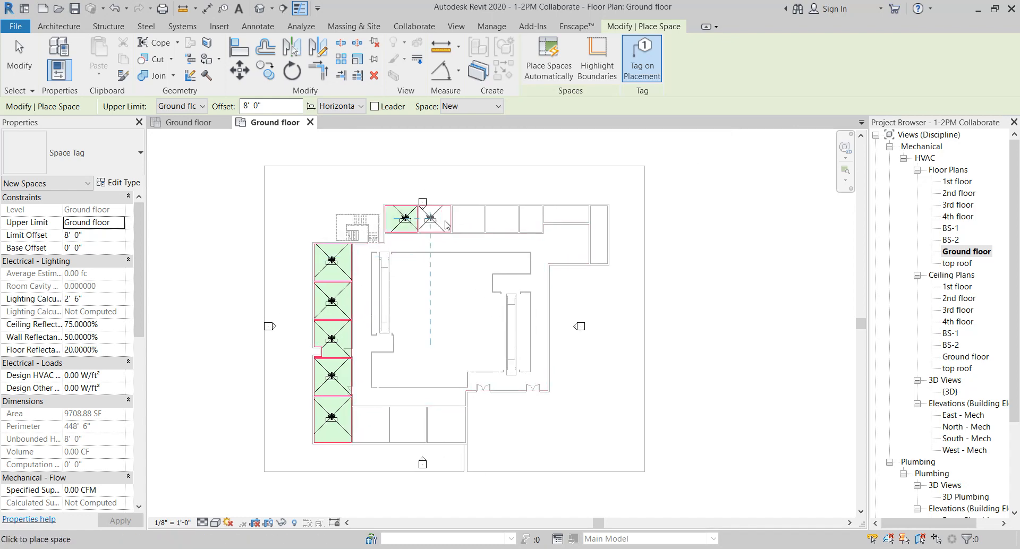
left_click(469, 224)
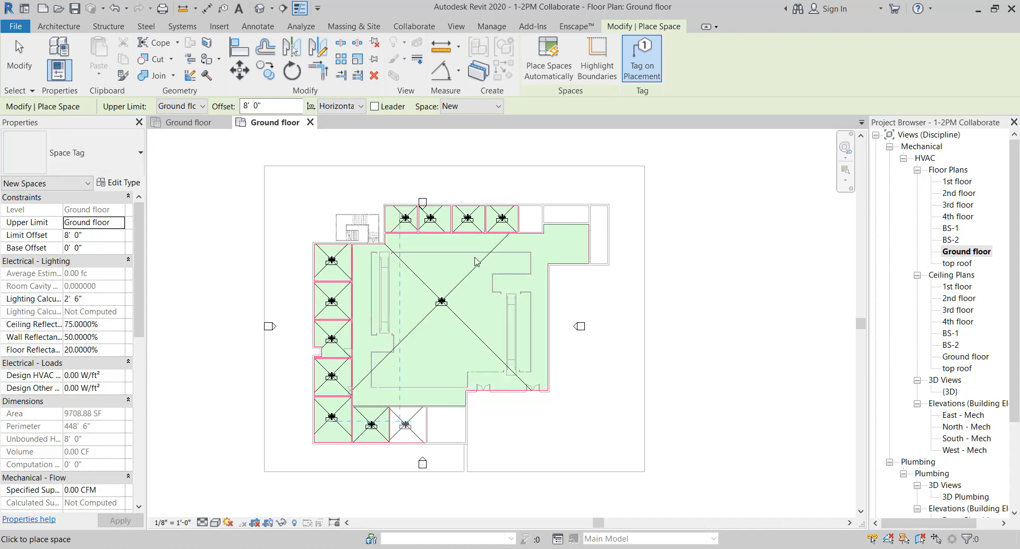
scroll(474, 267, "up", 3)
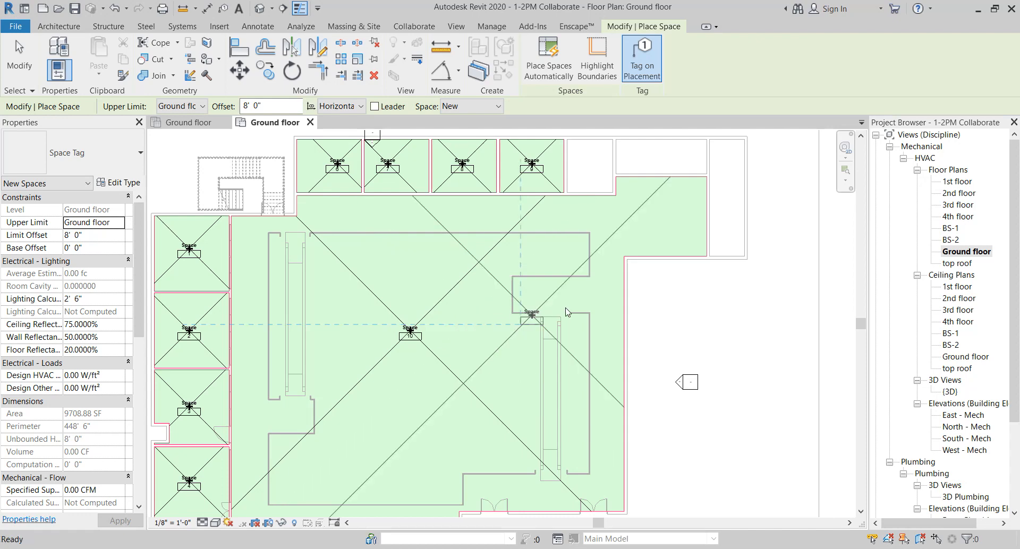
key("Escape")
Select Space 1 and review its properties
scroll(396, 280, "up", 5)
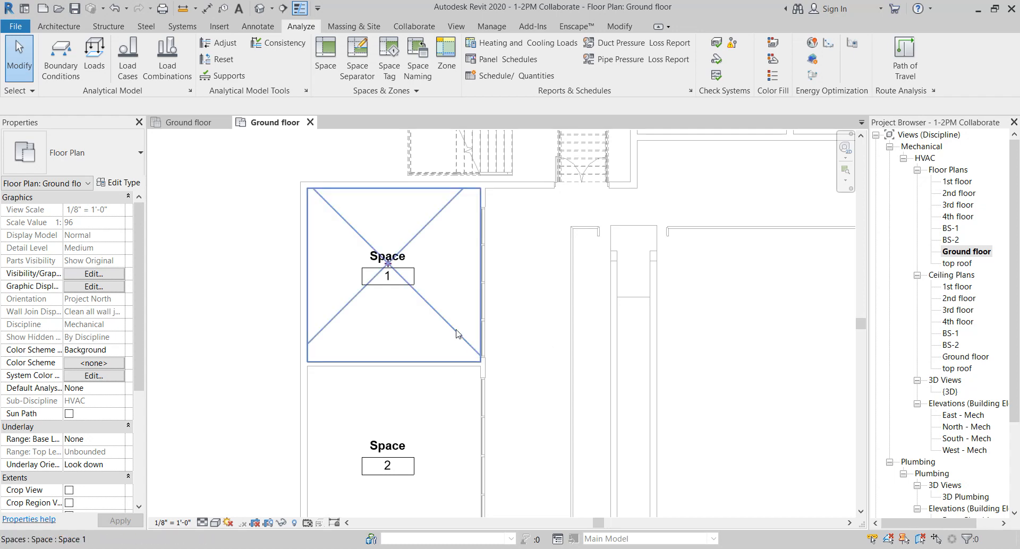
left_click(442, 322)
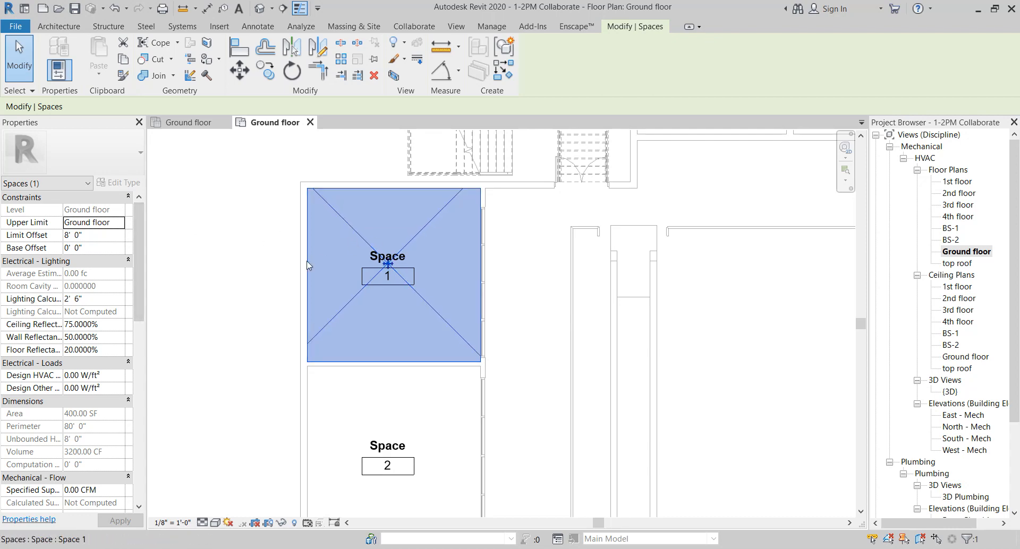
scroll(106, 262, "down", 1)
scroll(106, 262, "down", 2)
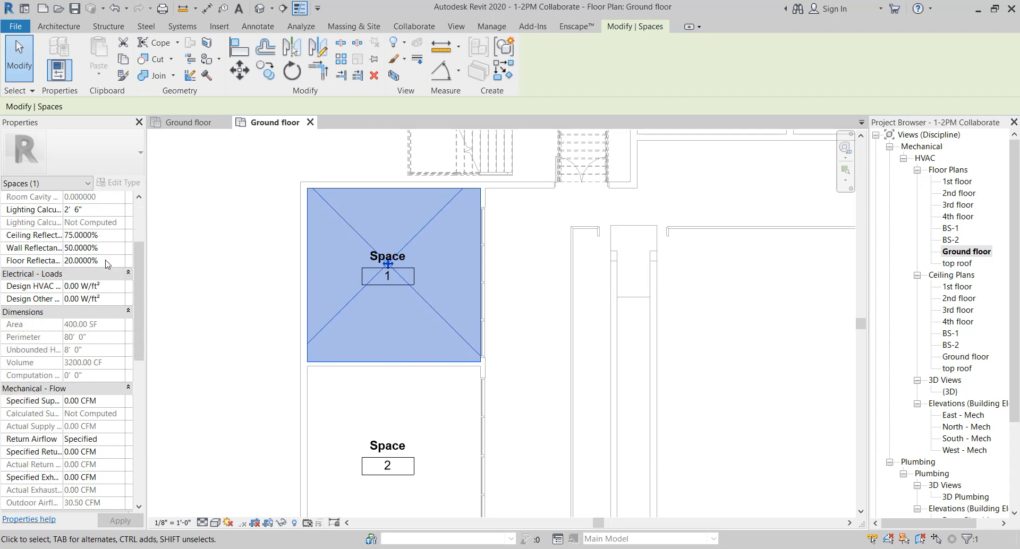
scroll(58, 251, "up", 1)
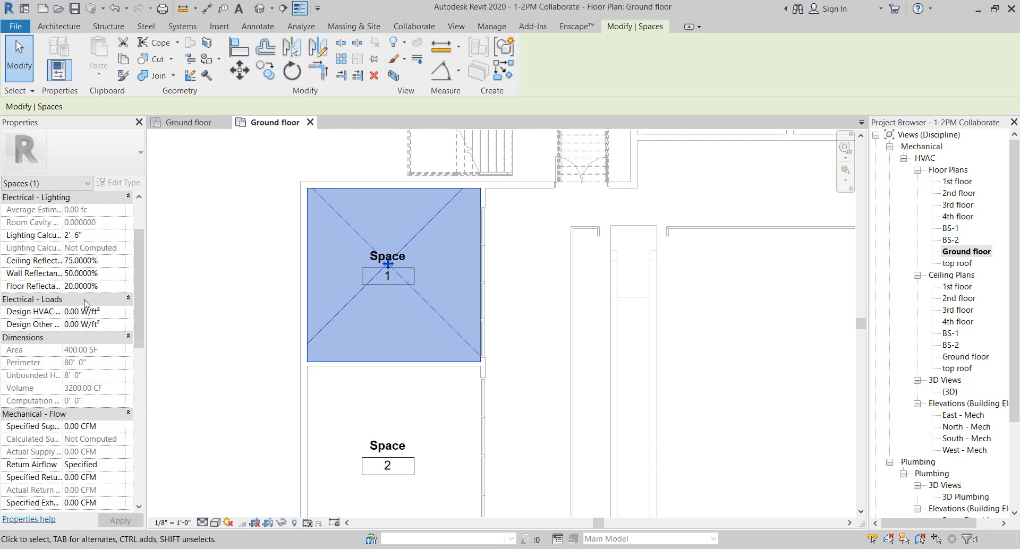
scroll(88, 301, "down", 5)
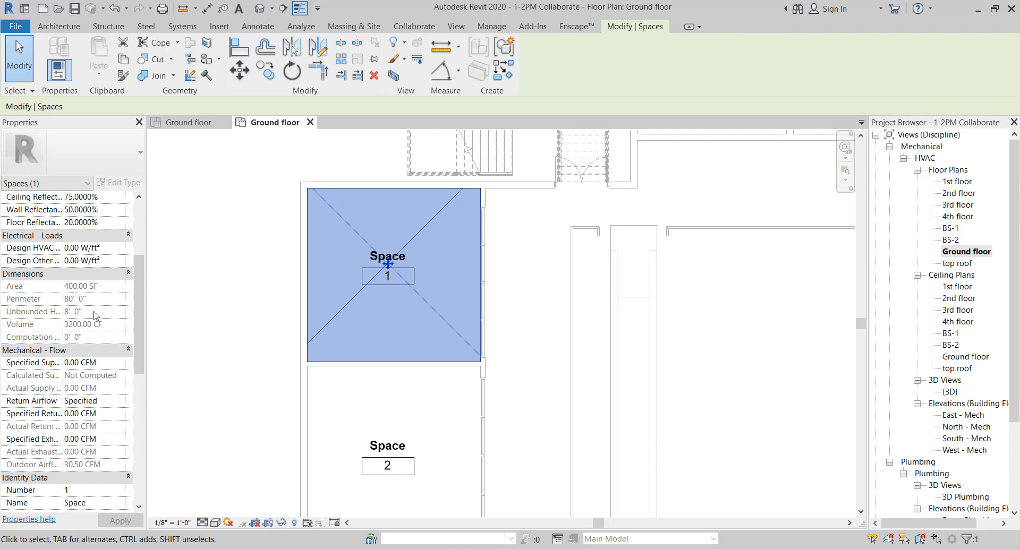
scroll(177, 296, "up", 2)
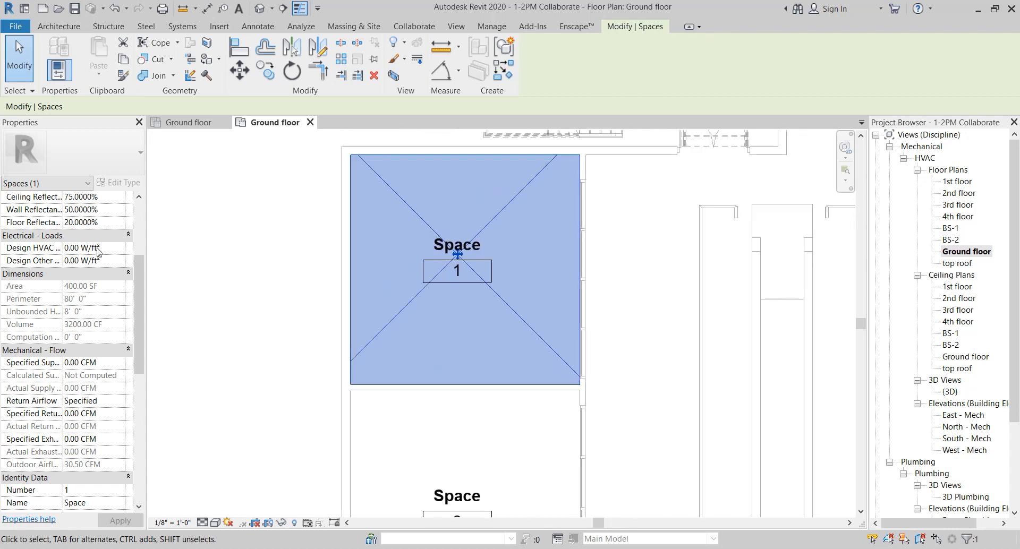
scroll(96, 218, "down", 2)
scroll(91, 223, "up", 5)
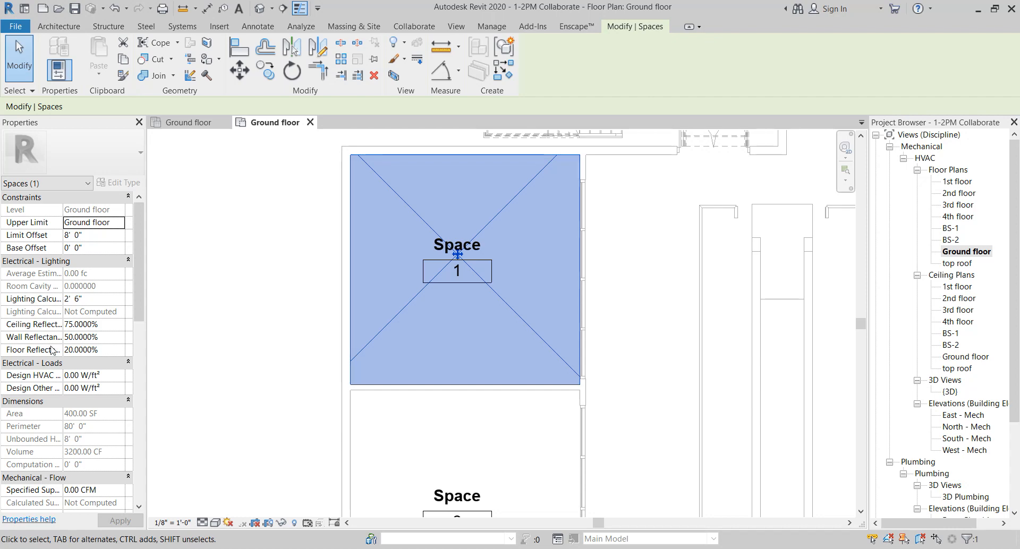
Set the Limit Offset of Space 1 to 9' 0"
left_click(98, 235)
type("9")
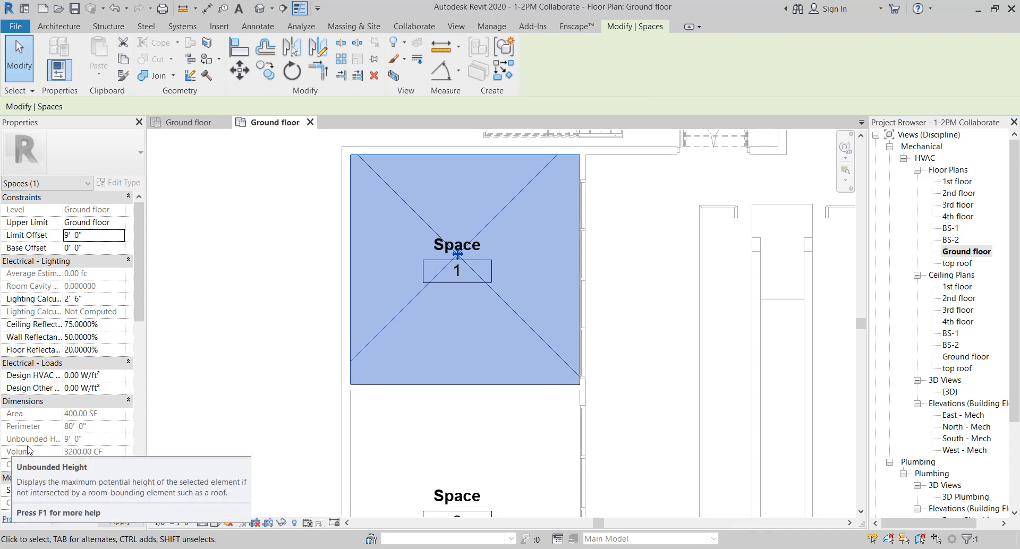
scroll(93, 389, "down", 3)
scroll(93, 389, "up", 2)
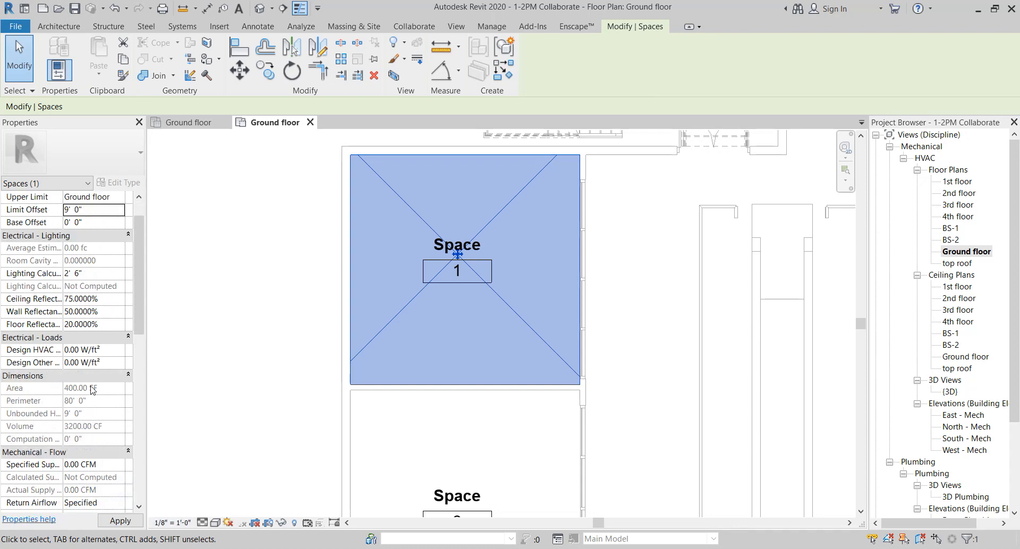
Set the Limit Offset of Space 1 to 8' 0" and apply the change
scroll(95, 391, "down", 1)
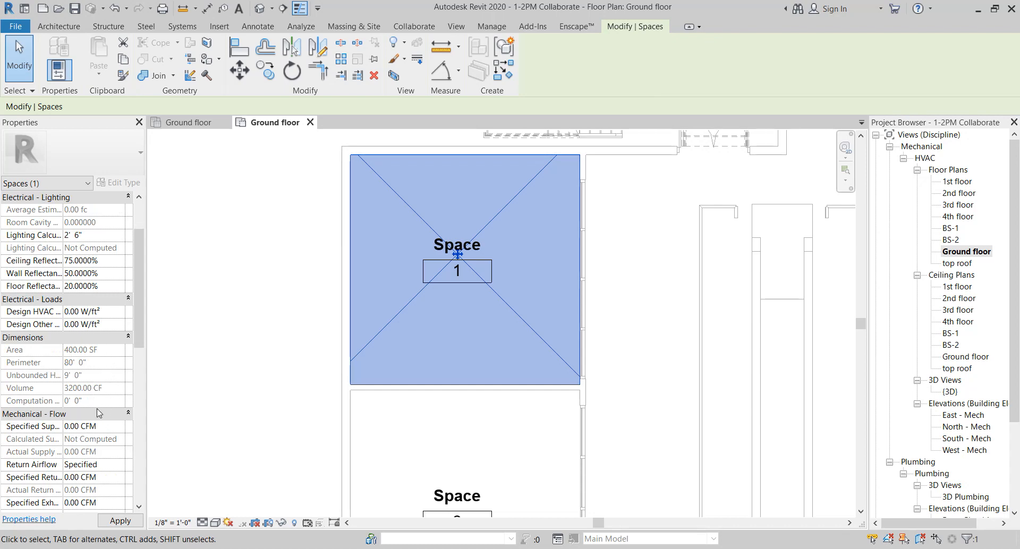
scroll(97, 412, "down", 8)
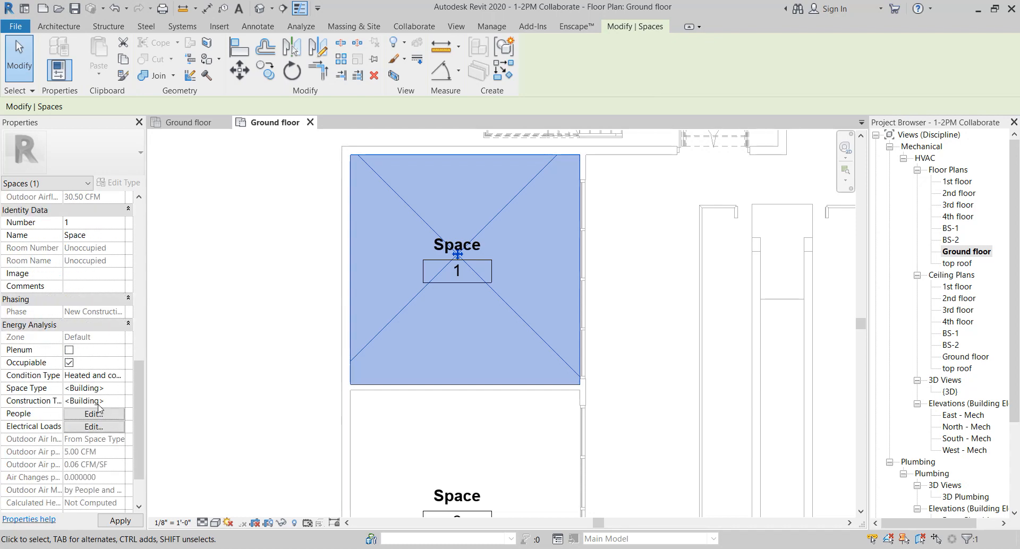
scroll(99, 407, "down", 2)
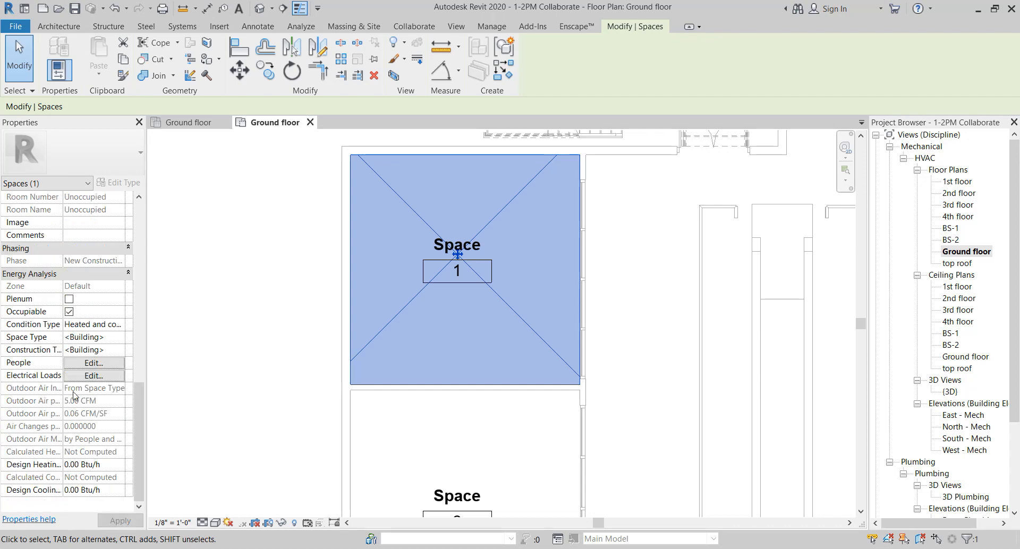
scroll(74, 393, "up", 8)
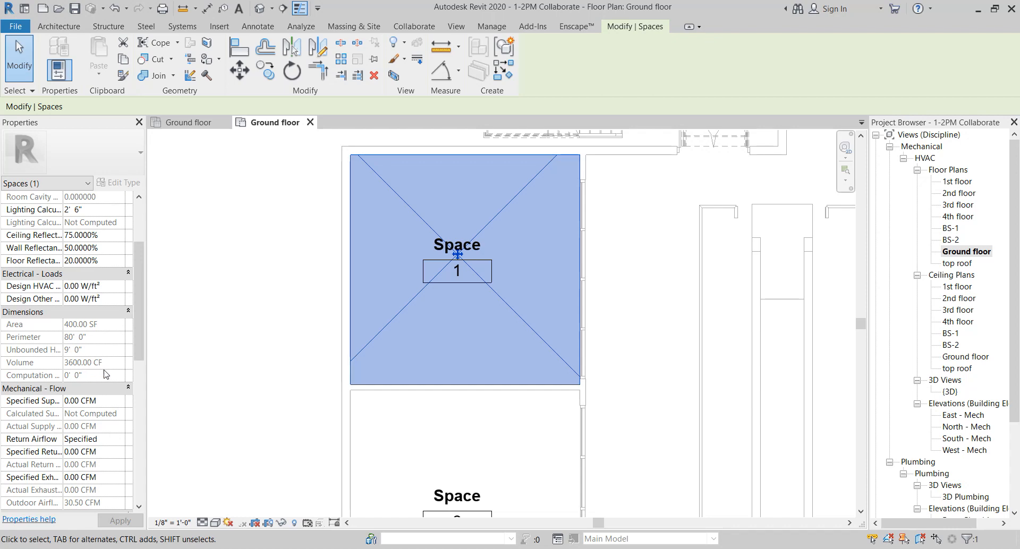
scroll(94, 374, "up", 3)
left_click(89, 237)
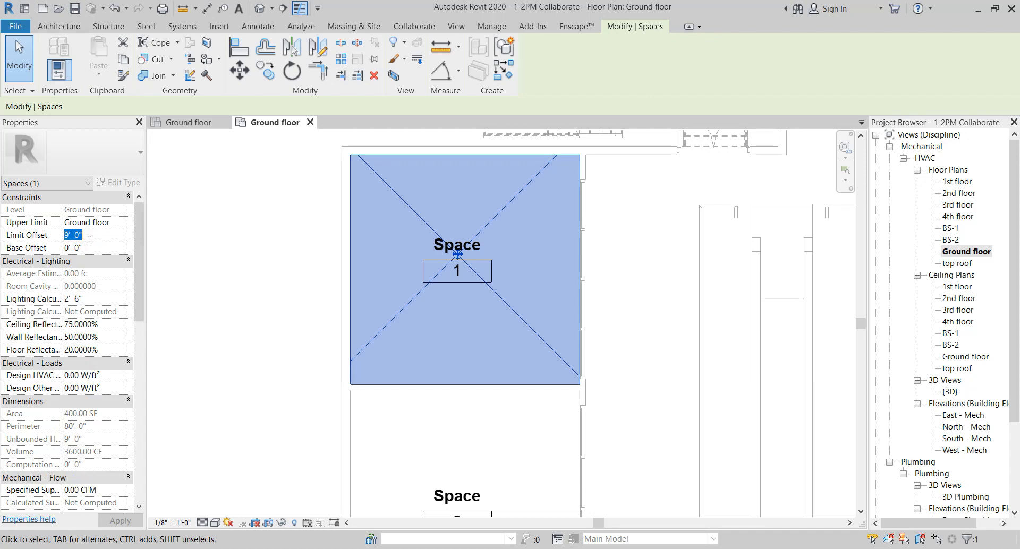
type("8")
key("Return")
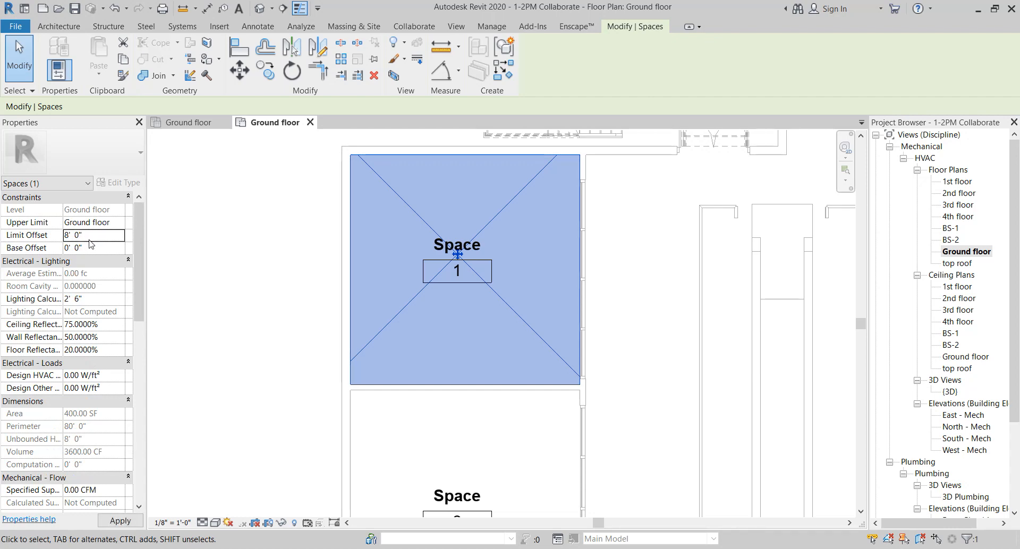
scroll(129, 389, "down", 15)
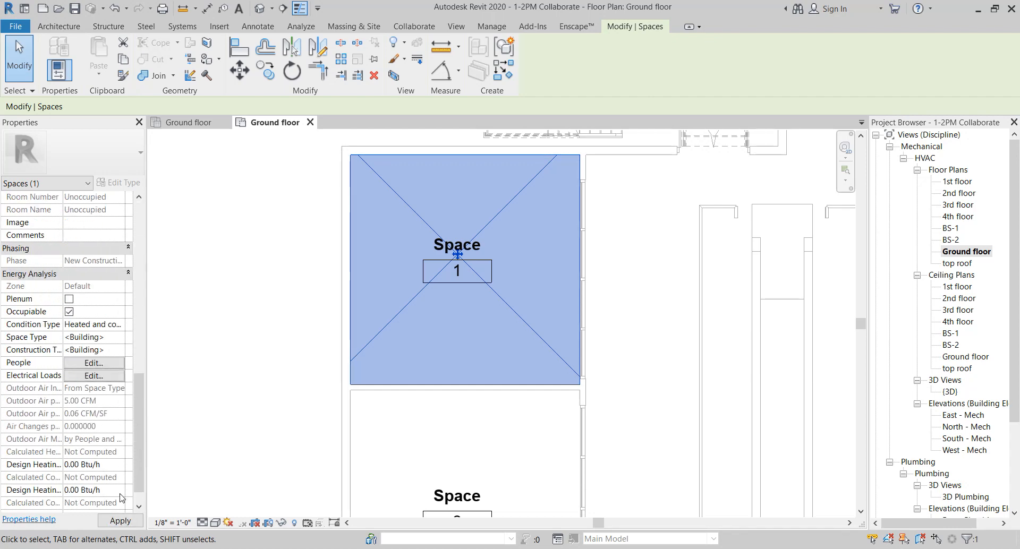
left_click(120, 521)
Clear Space 1's number, rename it Room1, and apply the change
scroll(100, 385, "up", 15)
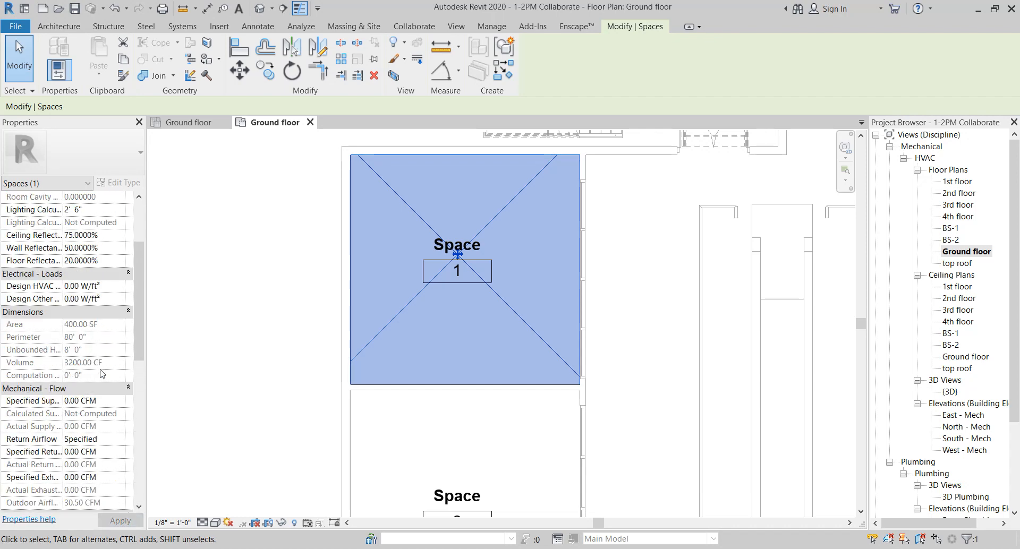
scroll(91, 329, "down", 2)
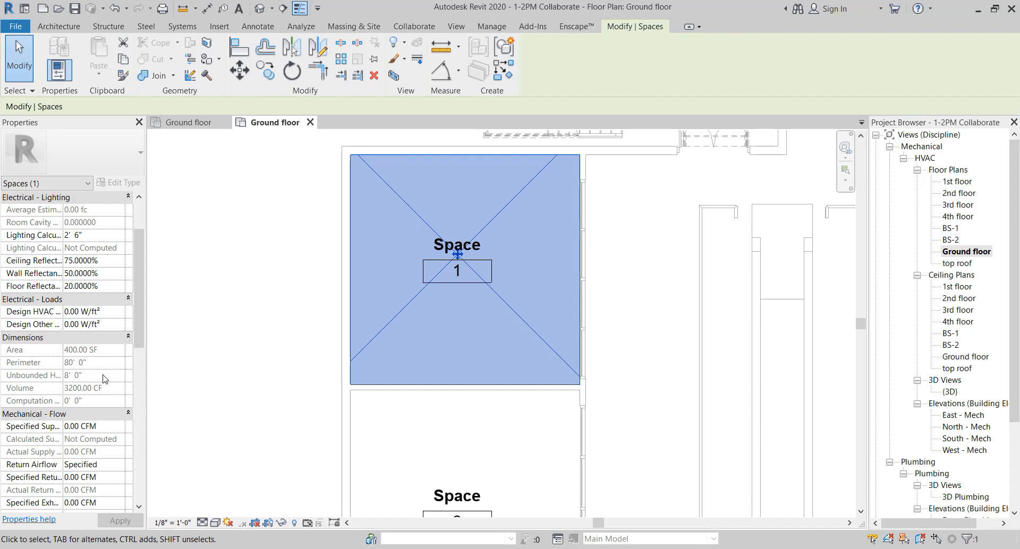
scroll(111, 396, "down", 2)
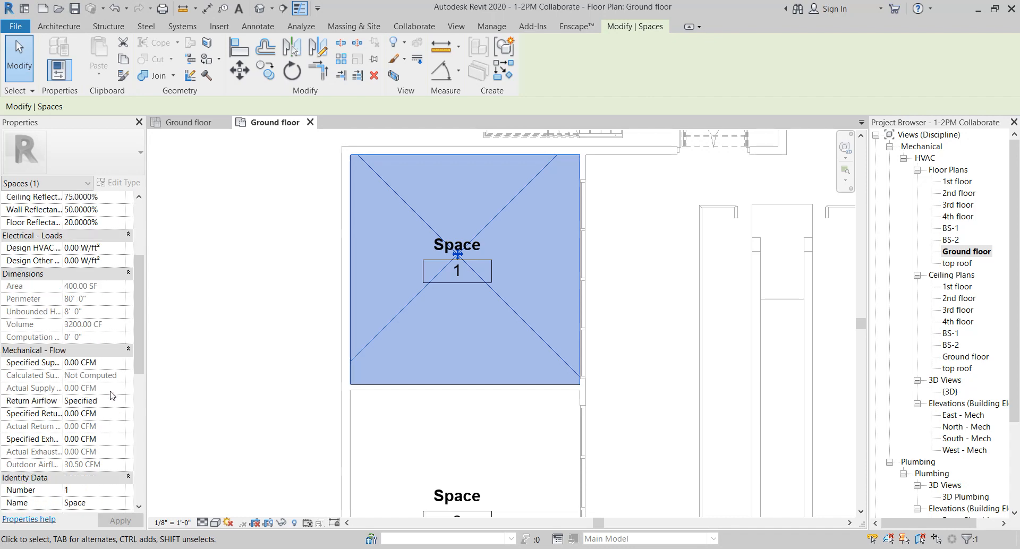
scroll(112, 395, "down", 6)
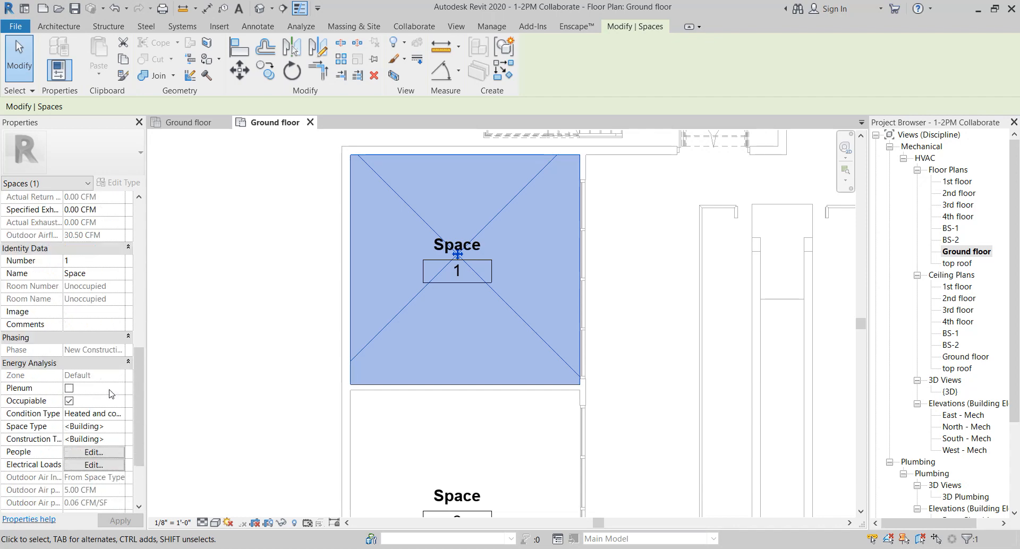
scroll(112, 396, "down", 2)
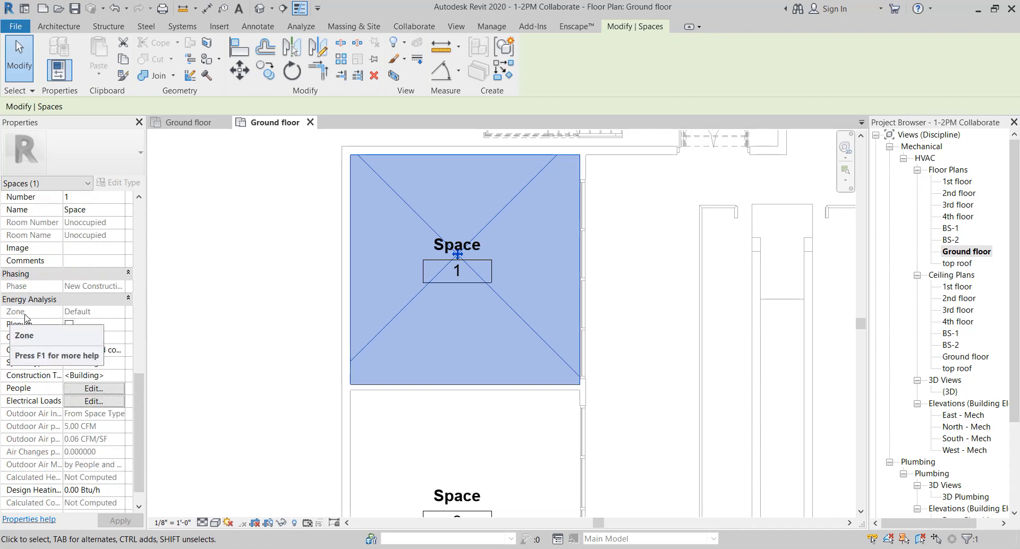
scroll(41, 294, "up", 2)
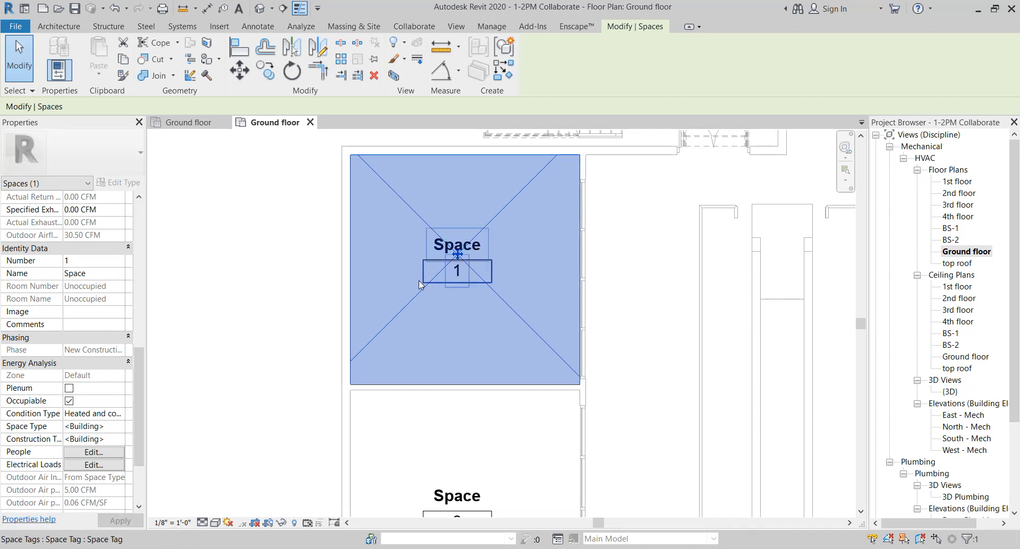
left_click(99, 262)
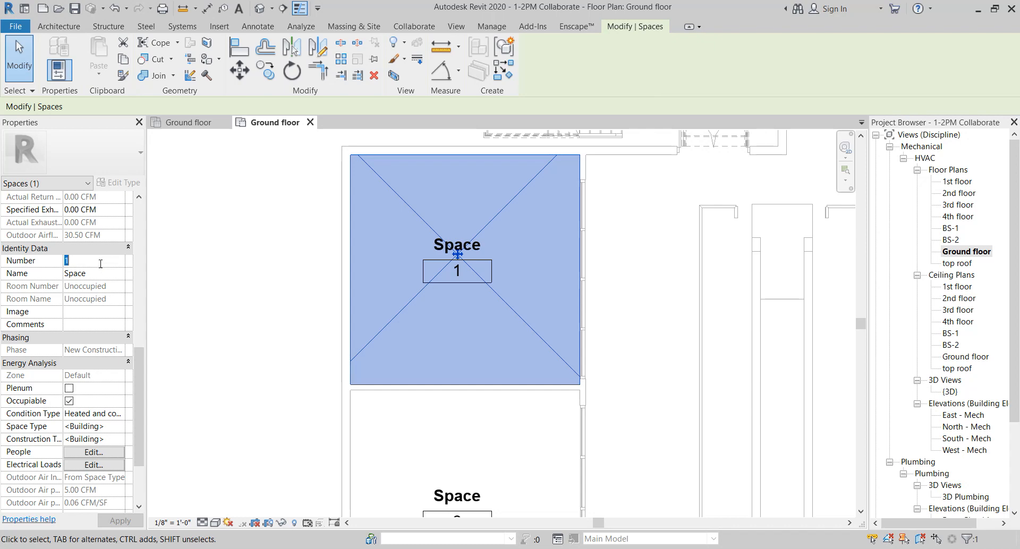
key("BackSpace")
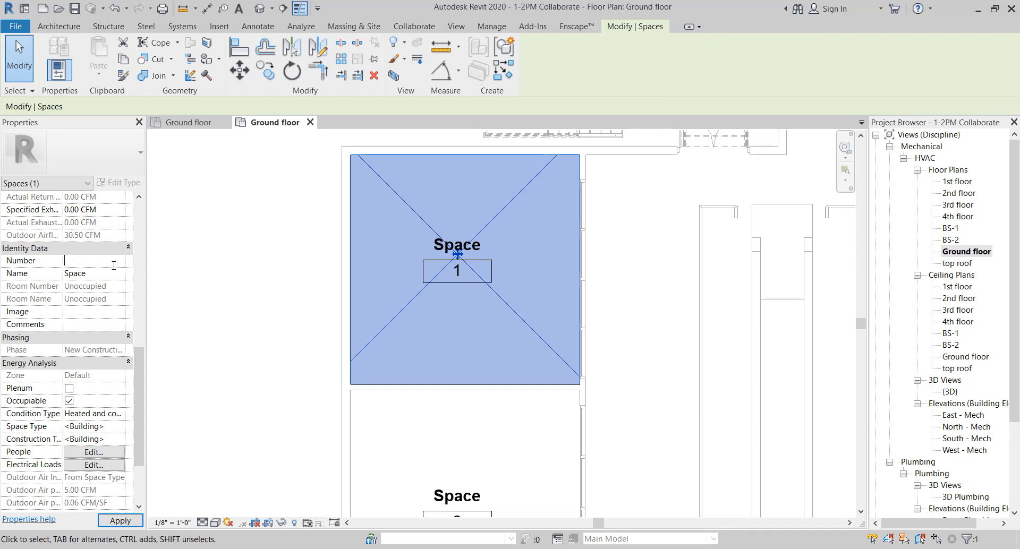
left_click(100, 275)
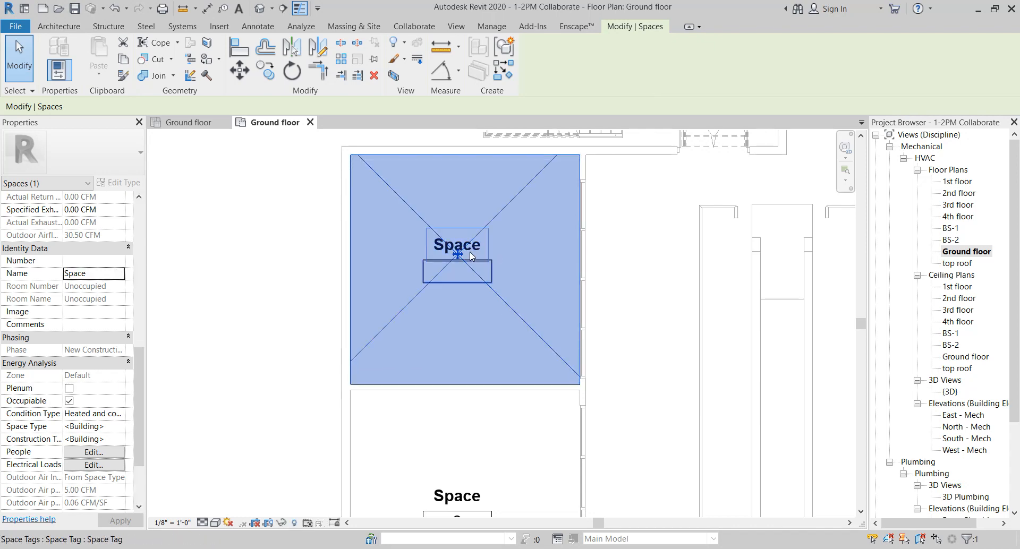
left_click(107, 276)
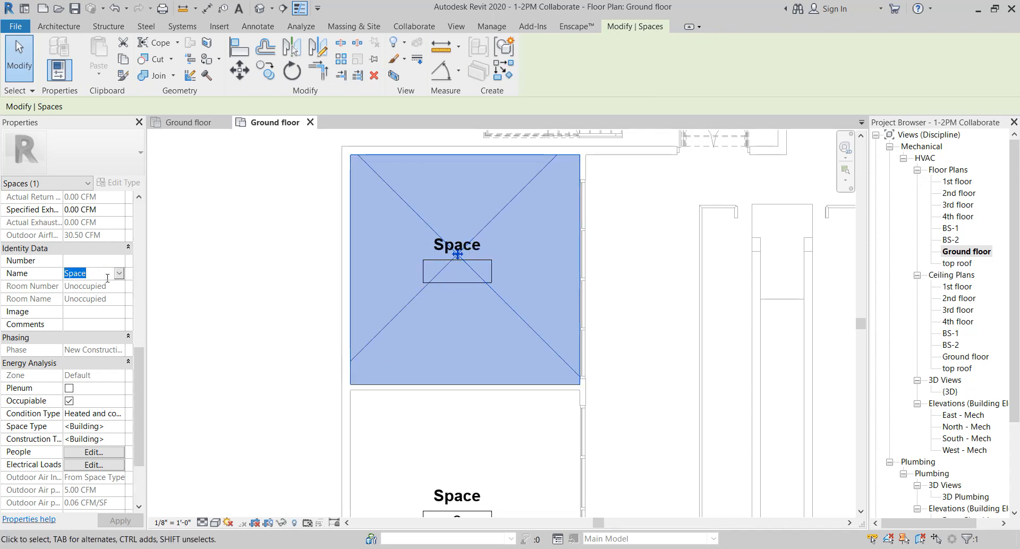
type("Room1")
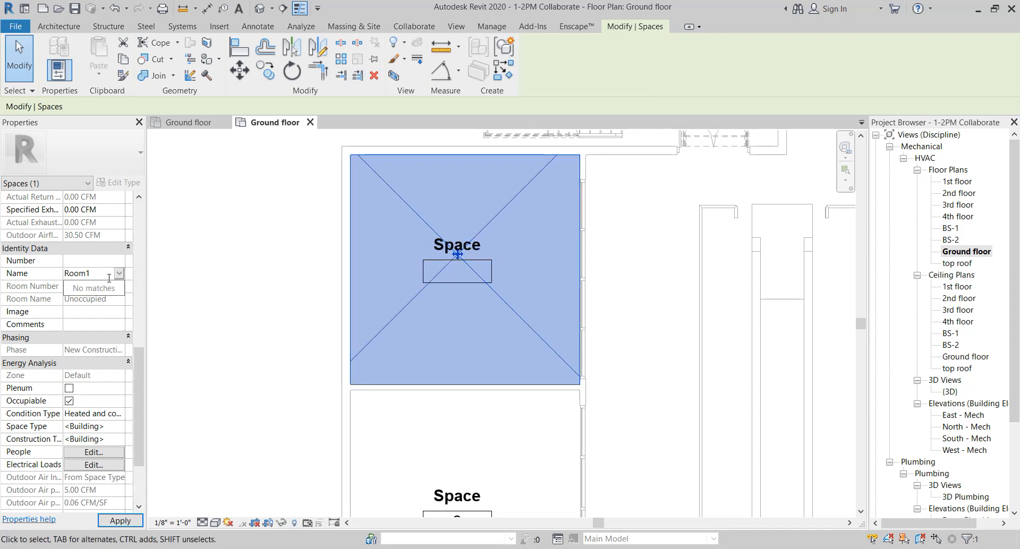
scroll(111, 407, "down", 1)
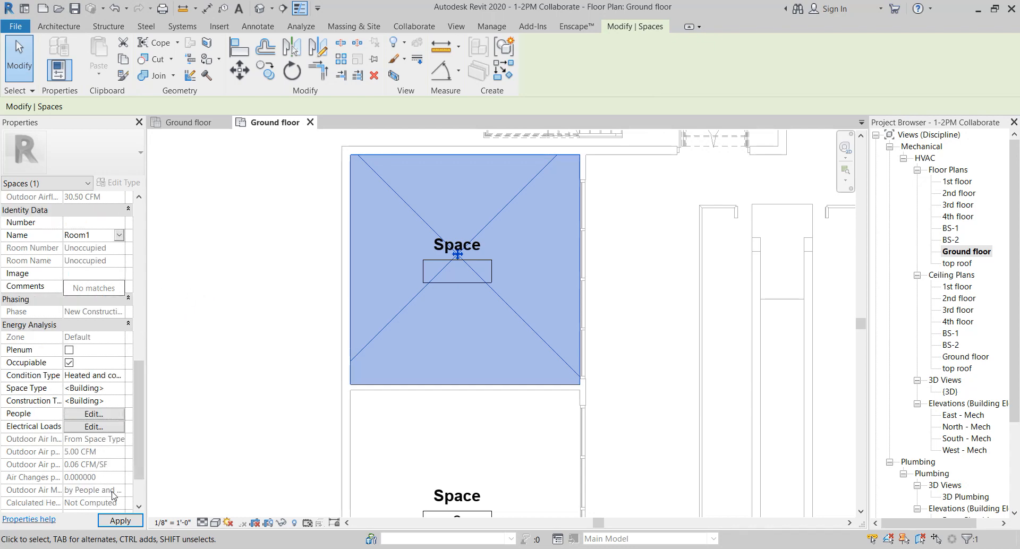
left_click(120, 521)
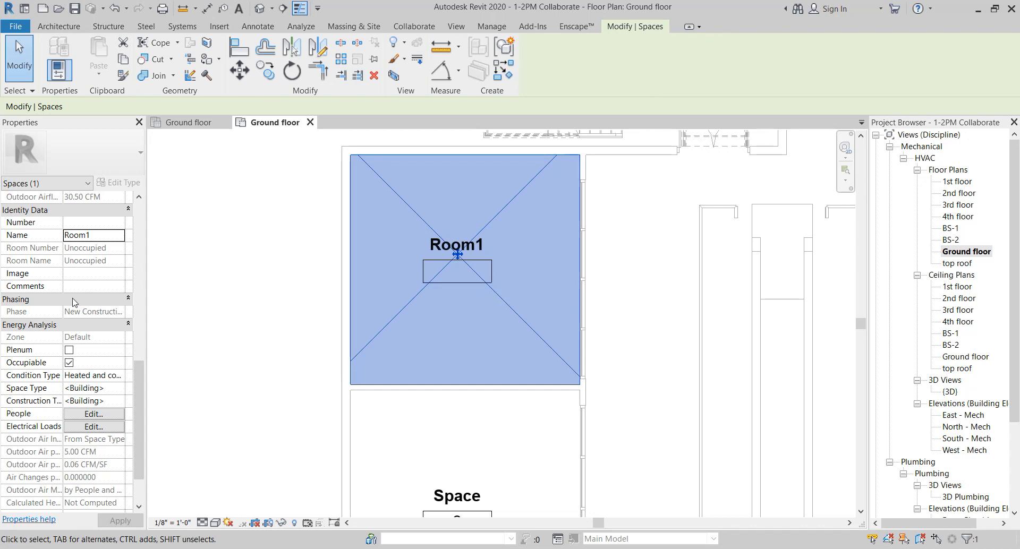
Open the Space Type settings for Room1
scroll(5, 287, "down", 1)
scroll(4, 287, "down", 1)
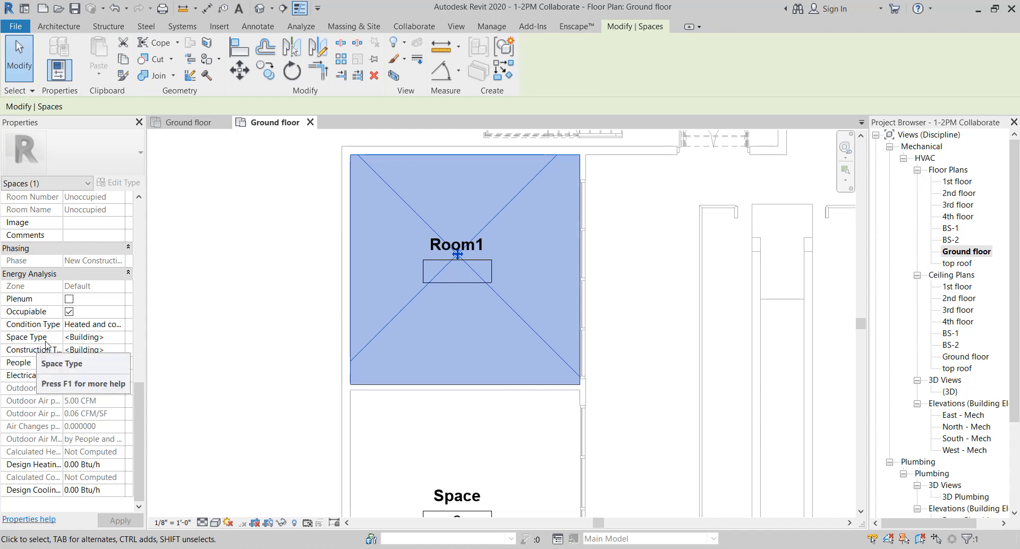
left_click(123, 341)
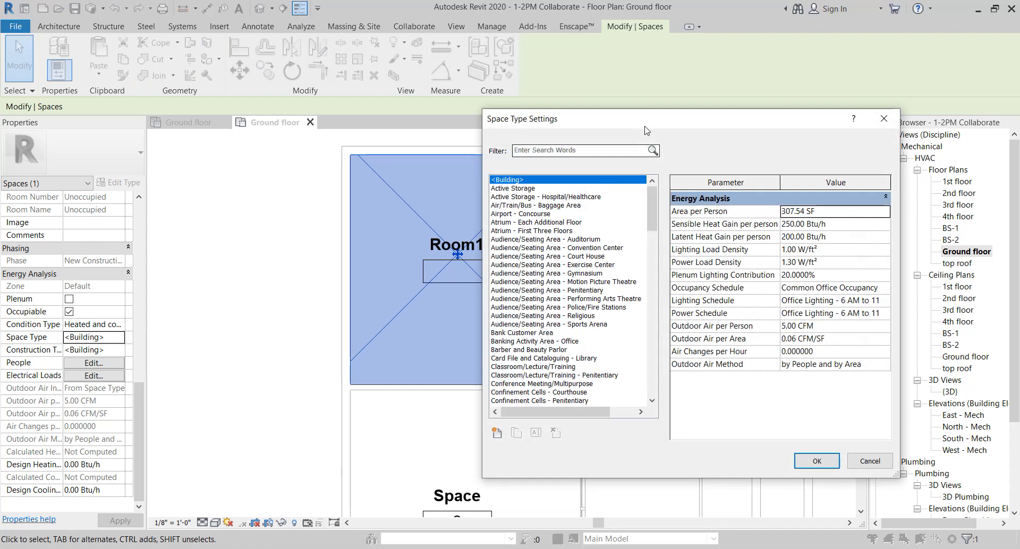
left_click_drag(649, 127, 692, 62)
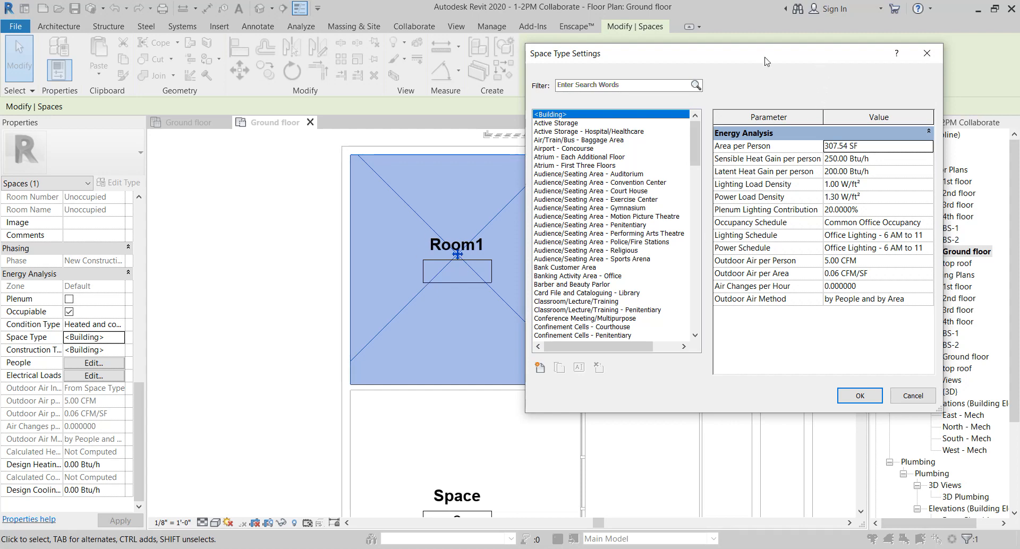
left_click_drag(765, 61, 412, 20)
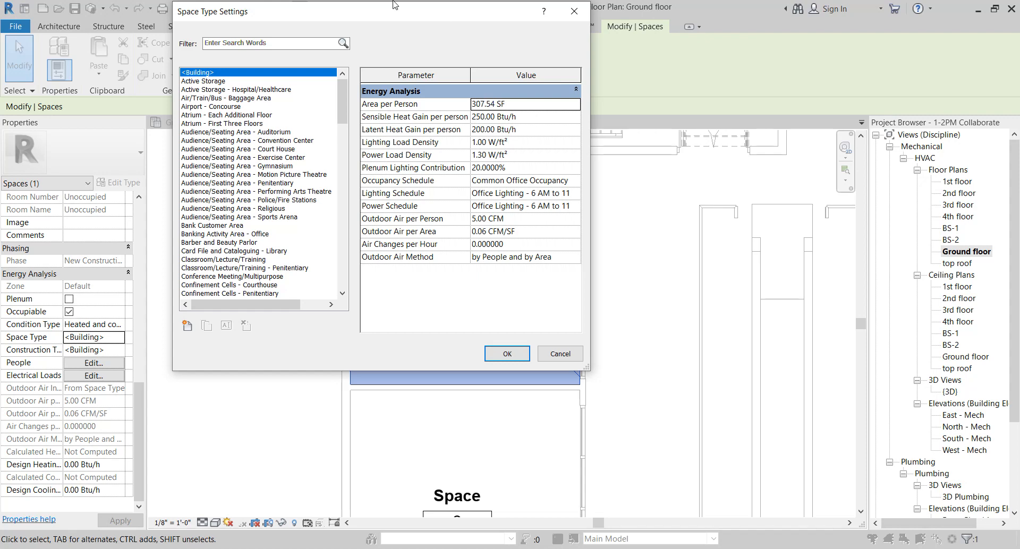
left_click_drag(402, 14, 466, 13)
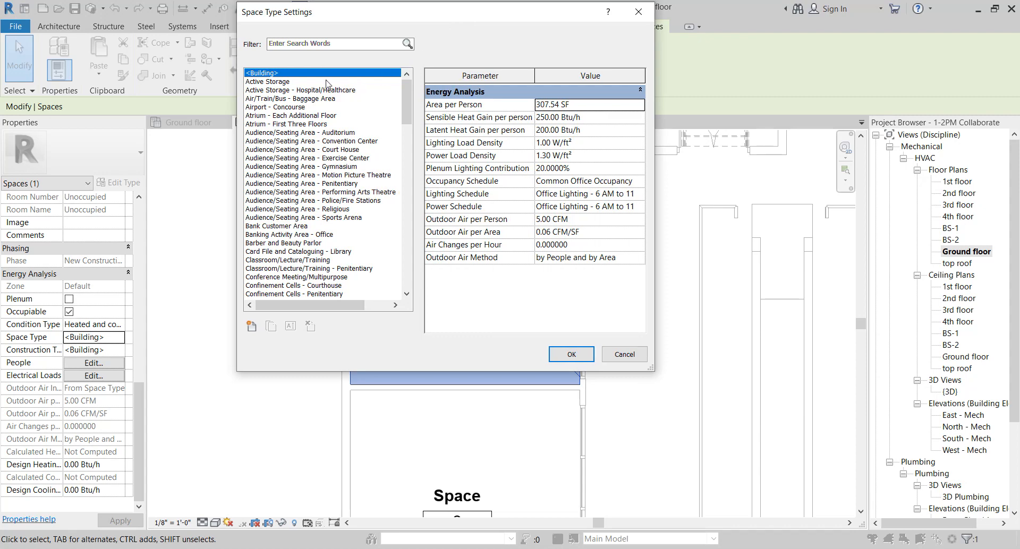
Browse the space type list, comparing the energy analysis parameters of several space types
left_click(282, 82)
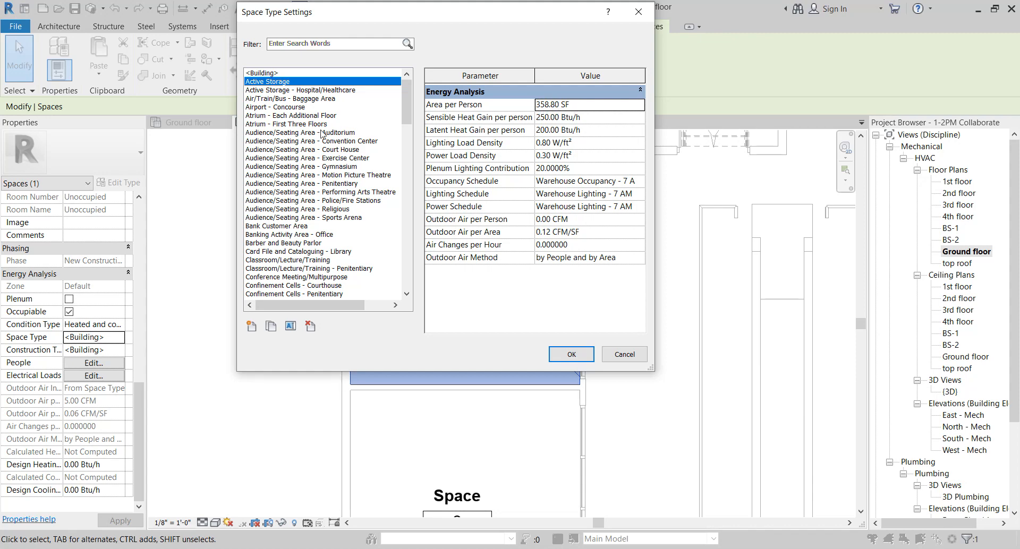
left_click(301, 227)
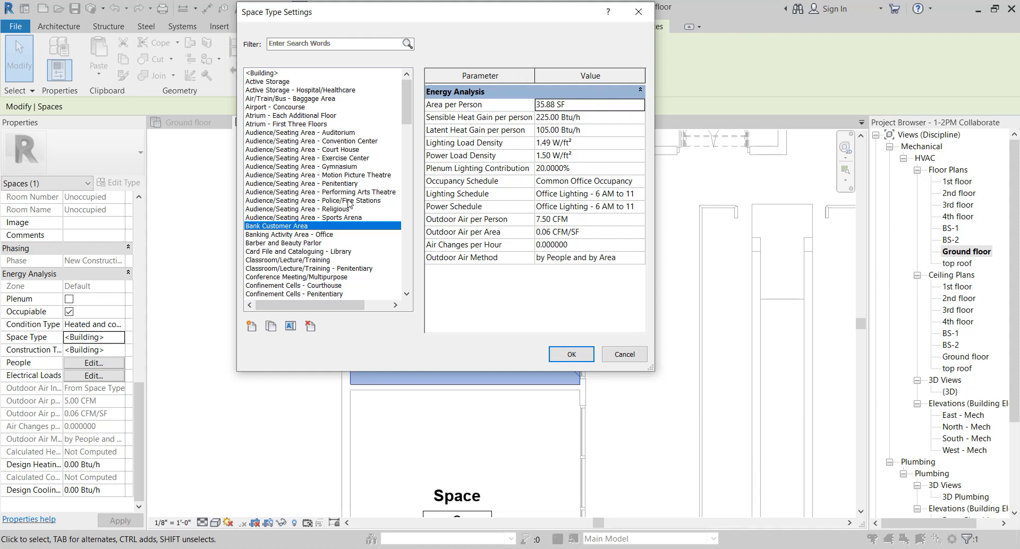
scroll(349, 203, "down", 15)
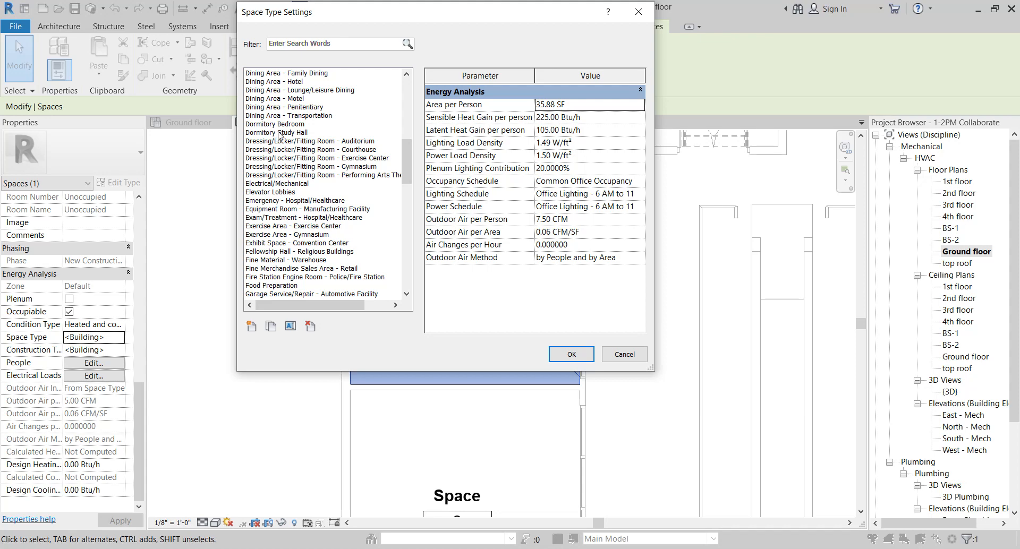
scroll(289, 263, "down", 3)
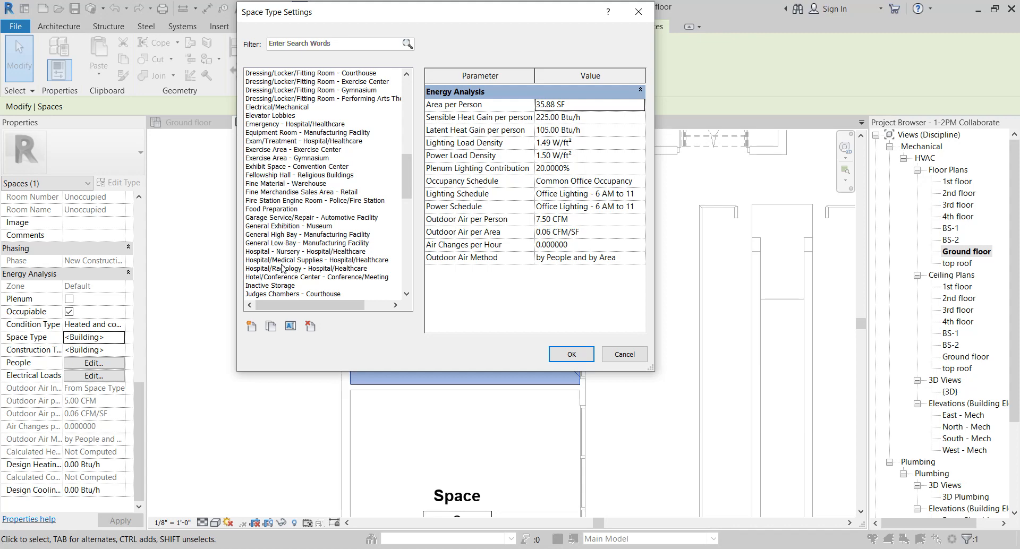
scroll(282, 269, "down", 1)
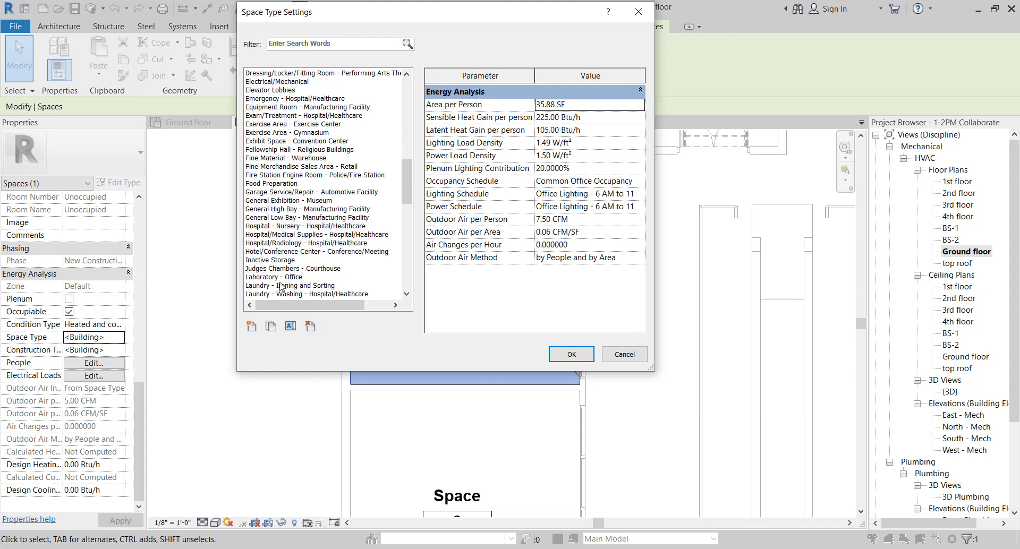
scroll(293, 257, "down", 4)
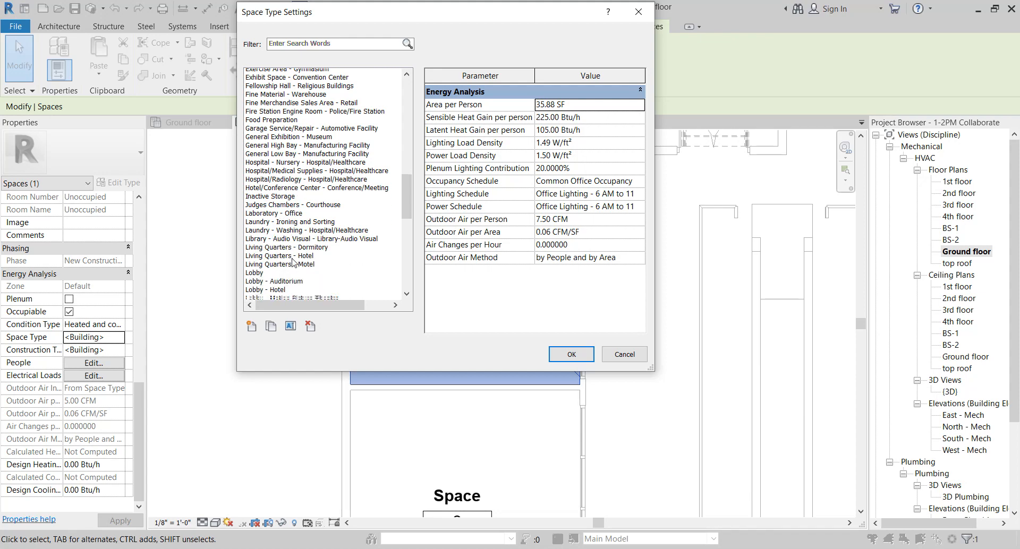
scroll(285, 237, "down", 3)
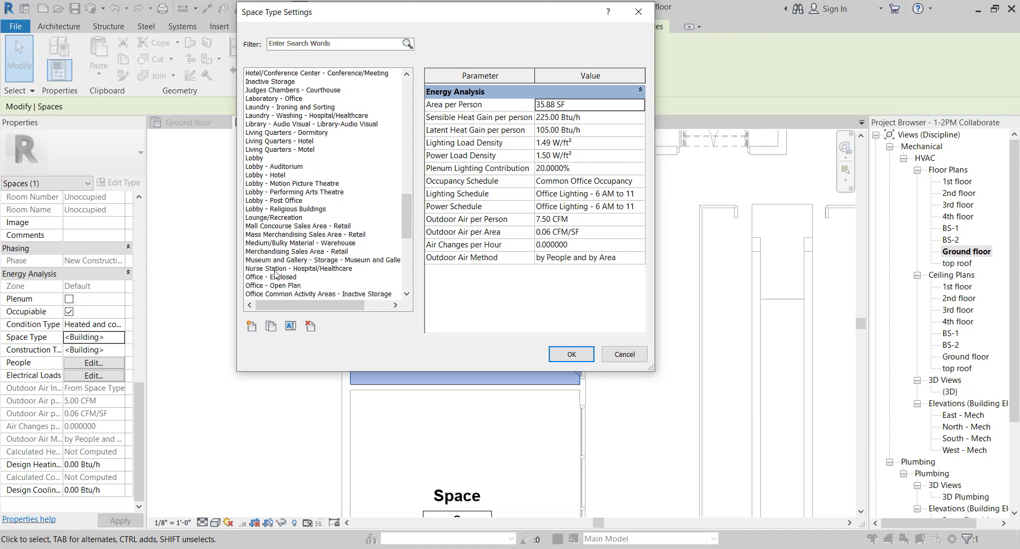
scroll(275, 275, "down", 2)
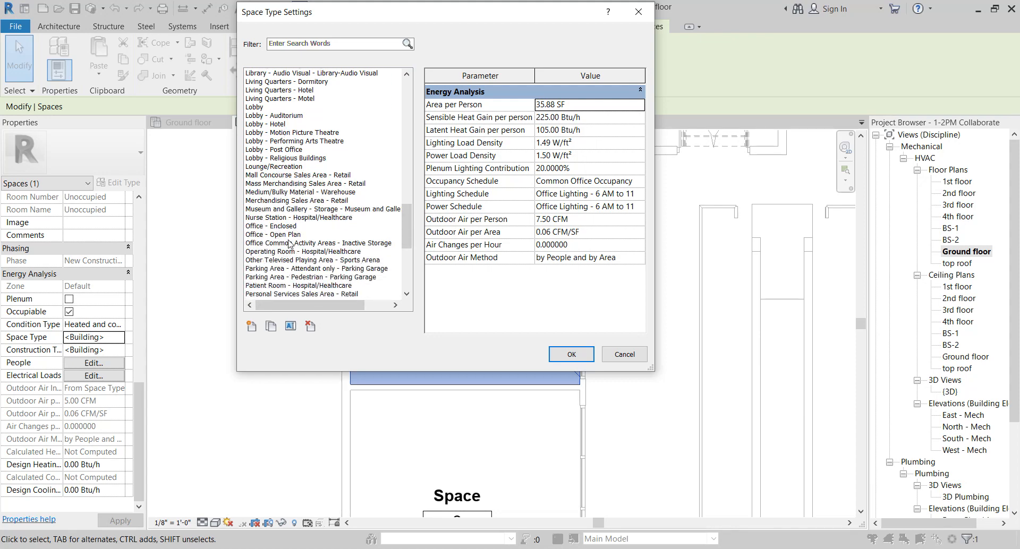
Select the Personal Services Sales Area - Retail space type for Room1
left_click(291, 228)
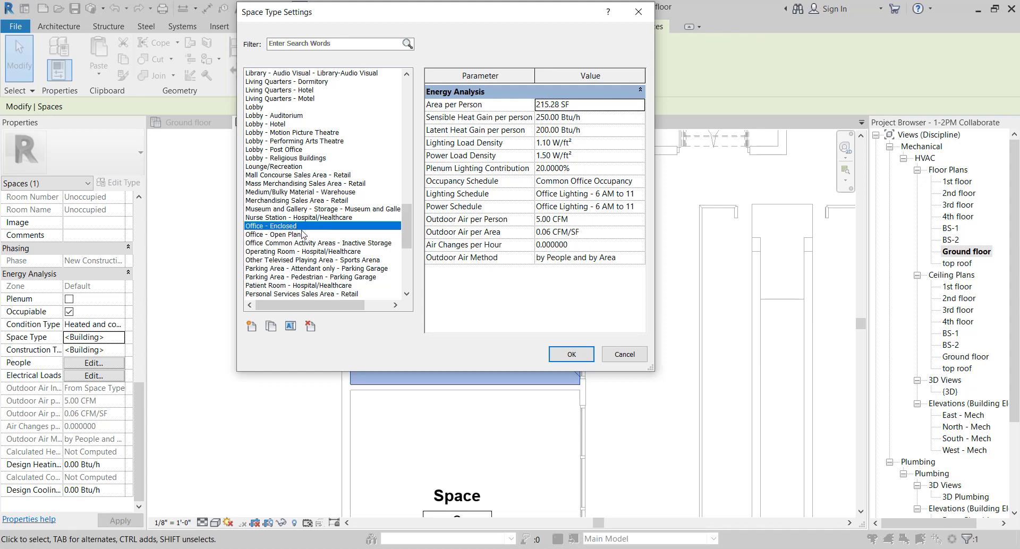
left_click(298, 235)
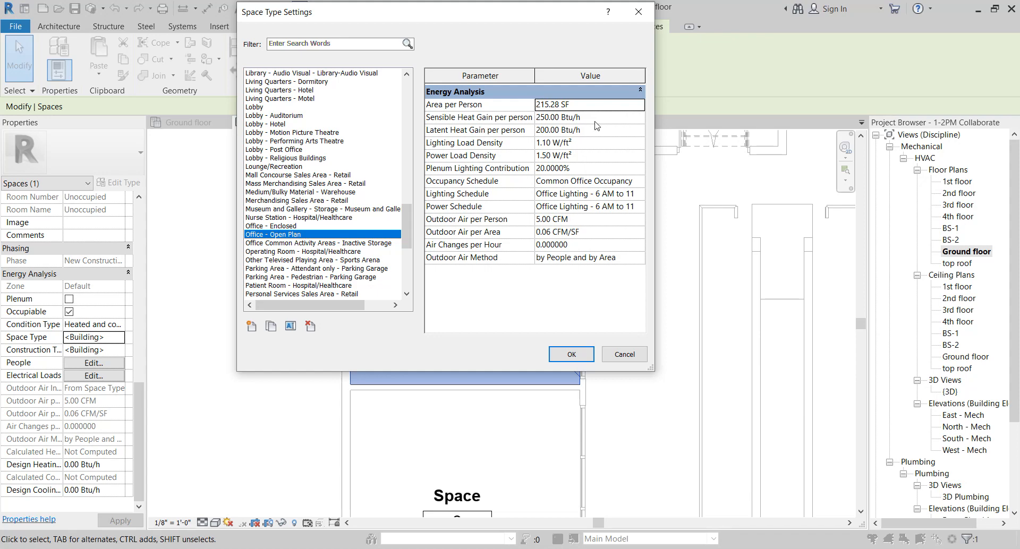
left_click(299, 243)
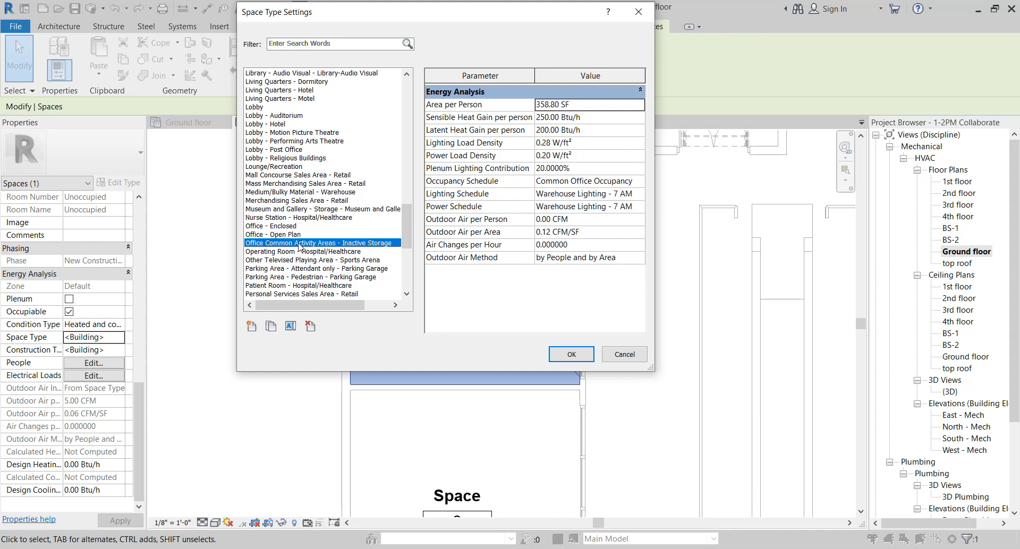
left_click(295, 253)
left_click(297, 261)
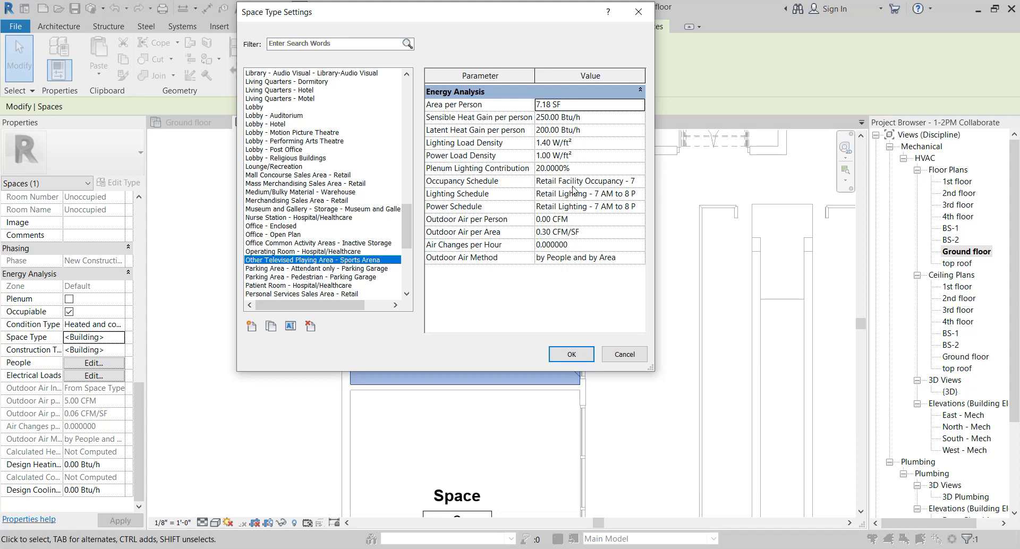
left_click(329, 294)
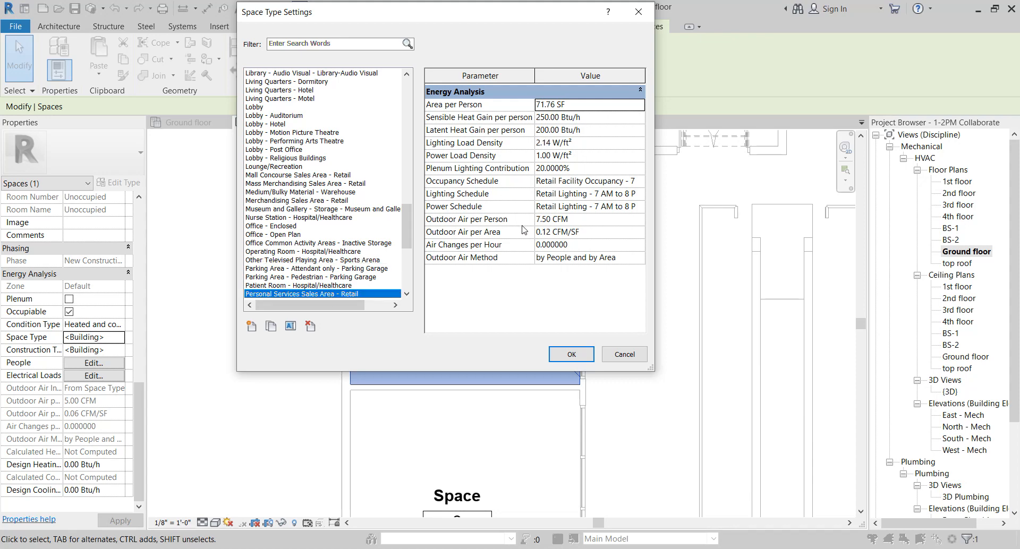
scroll(348, 223, "down", 8)
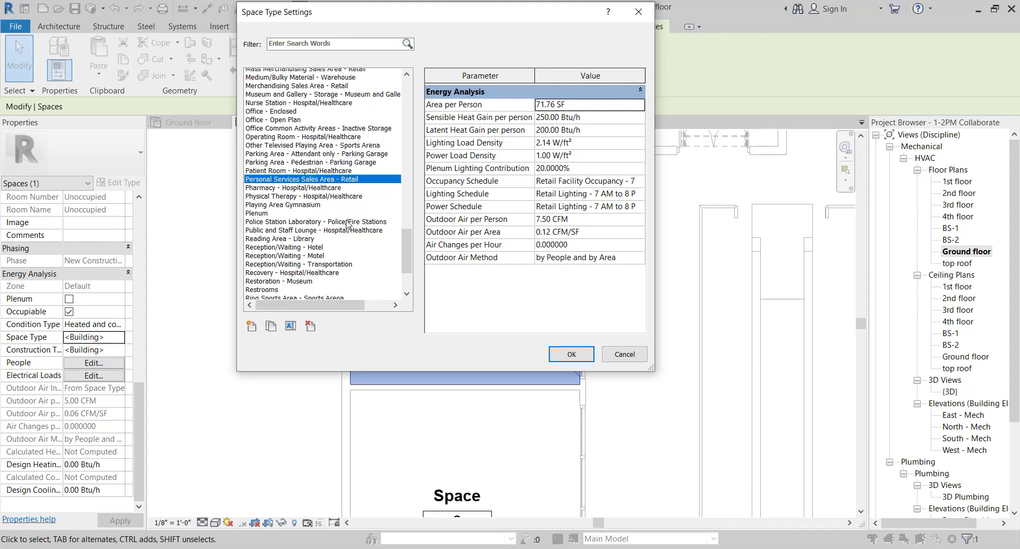
scroll(348, 223, "up", 5)
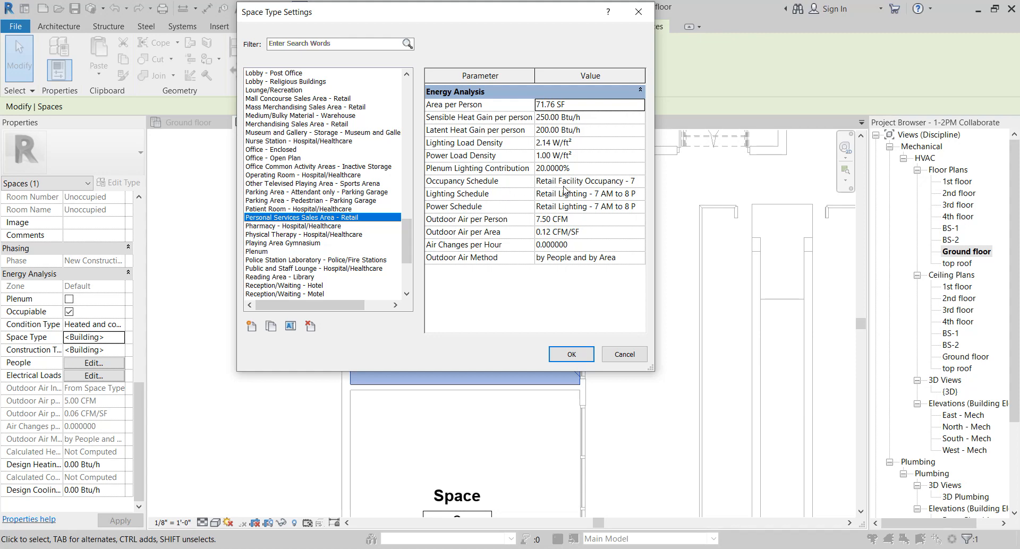
Open the occupancy schedule settings and create a new schedule named Shop 1
left_click(637, 181)
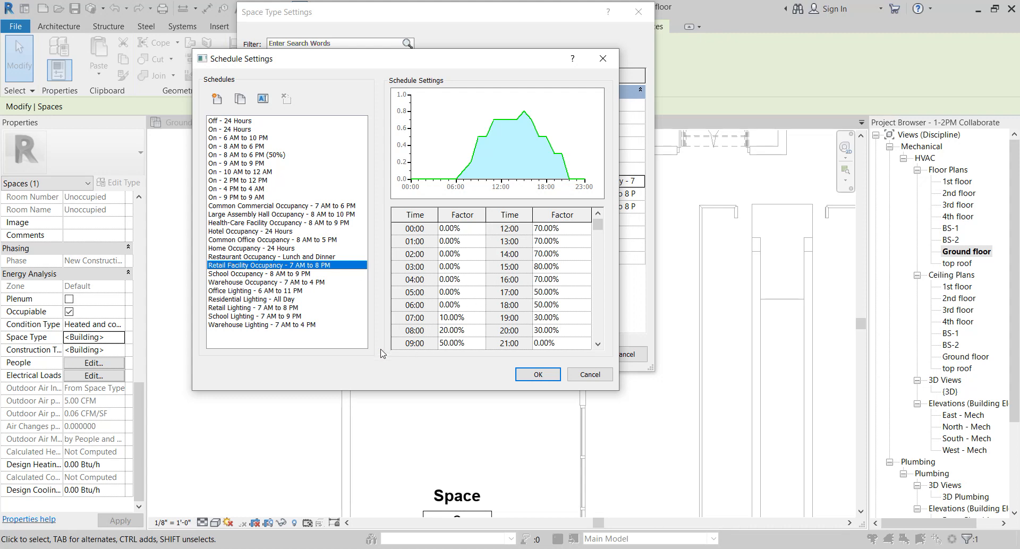
left_click(217, 102)
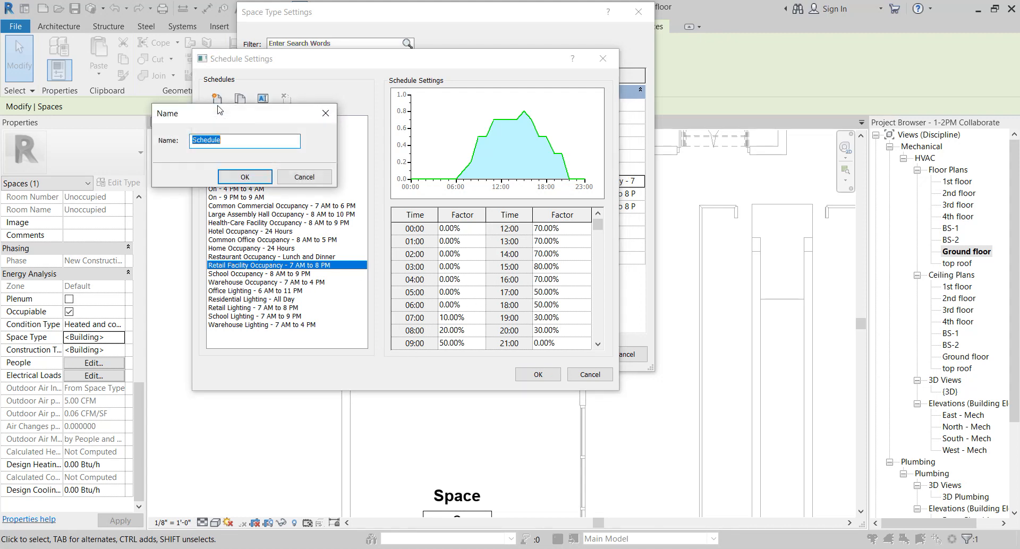
type("Shop 1")
left_click(244, 177)
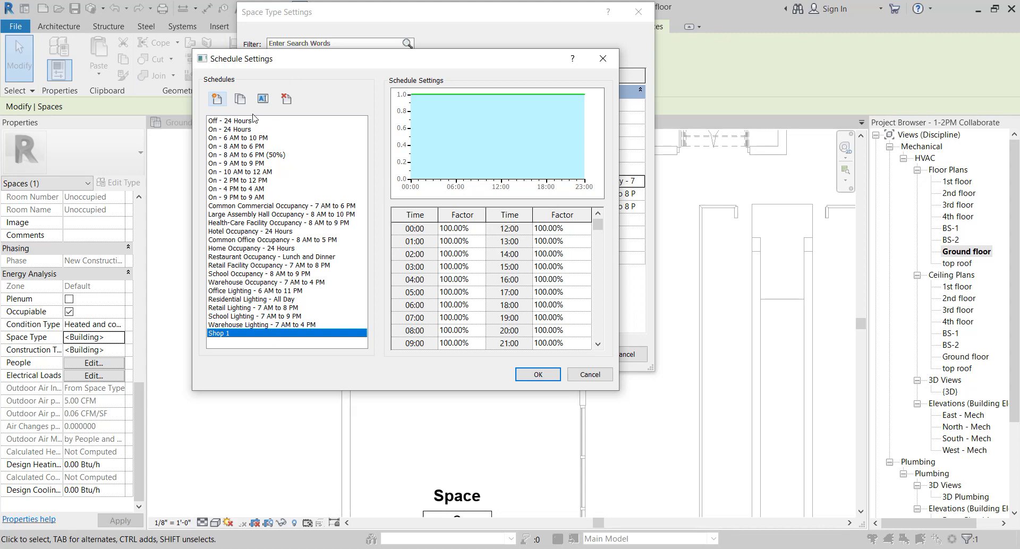
Rename the new schedule Shop 1 11AM to 11PM
left_click(262, 99)
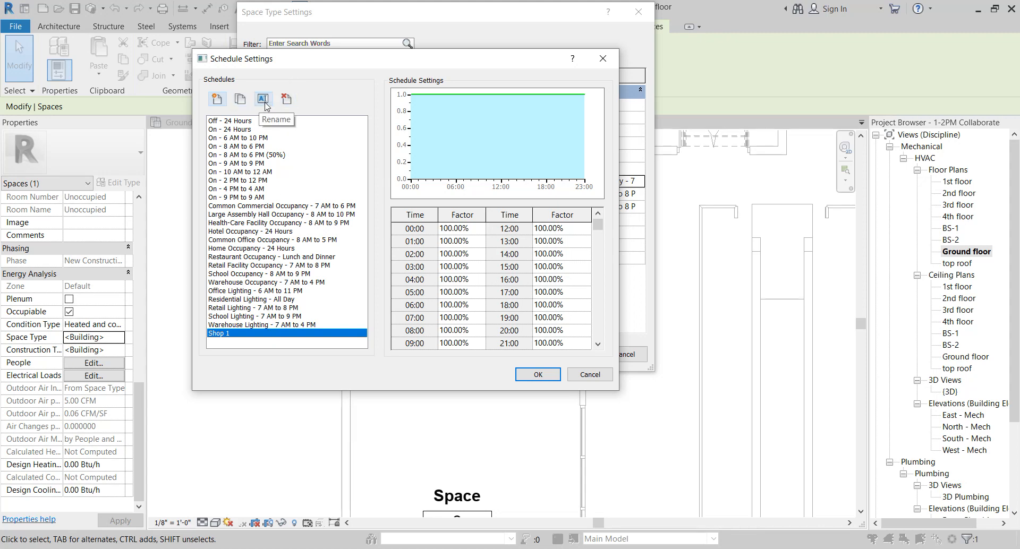
left_click(412, 228)
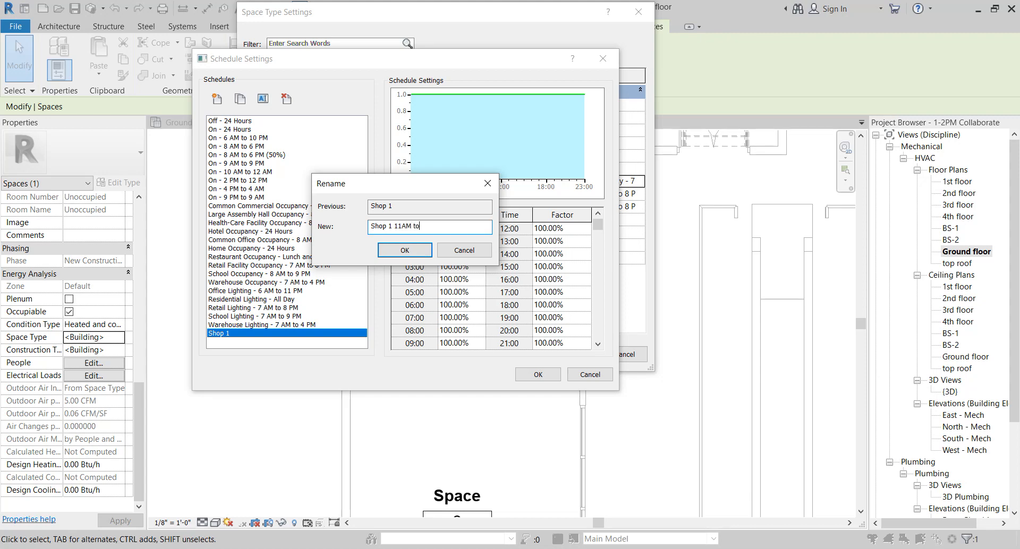
type("11AM to PM")
left_click(409, 251)
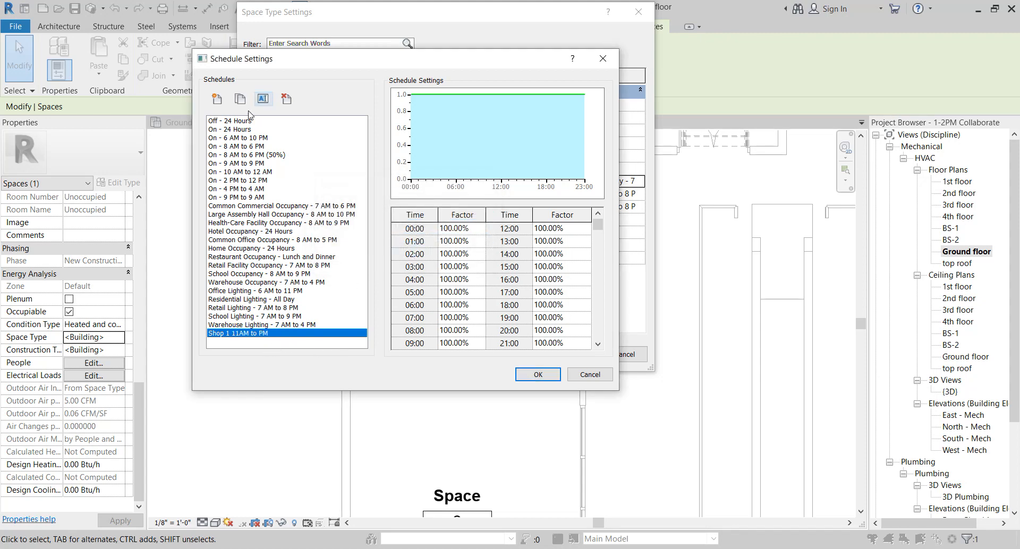
left_click(262, 99)
left_click(425, 226)
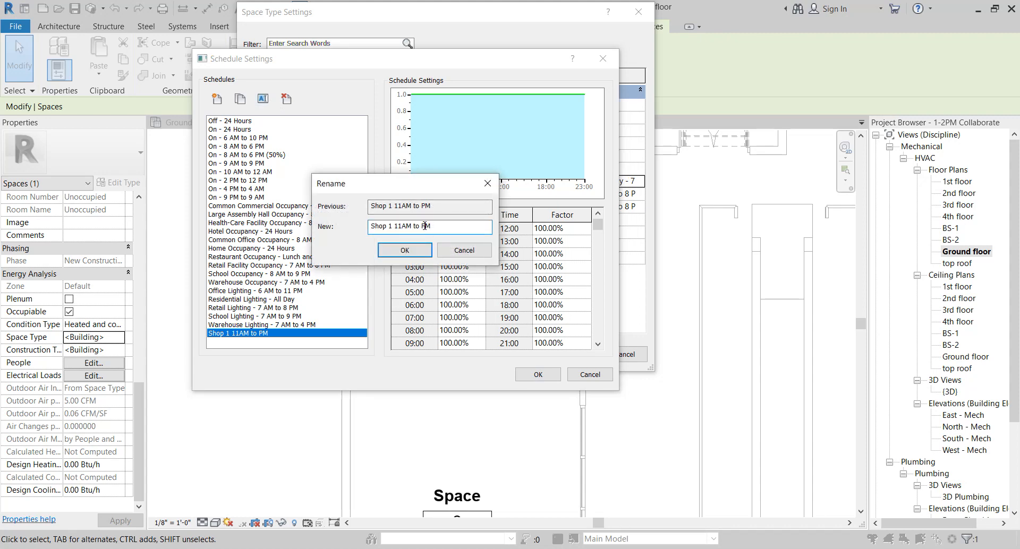
type("11")
left_click(429, 251)
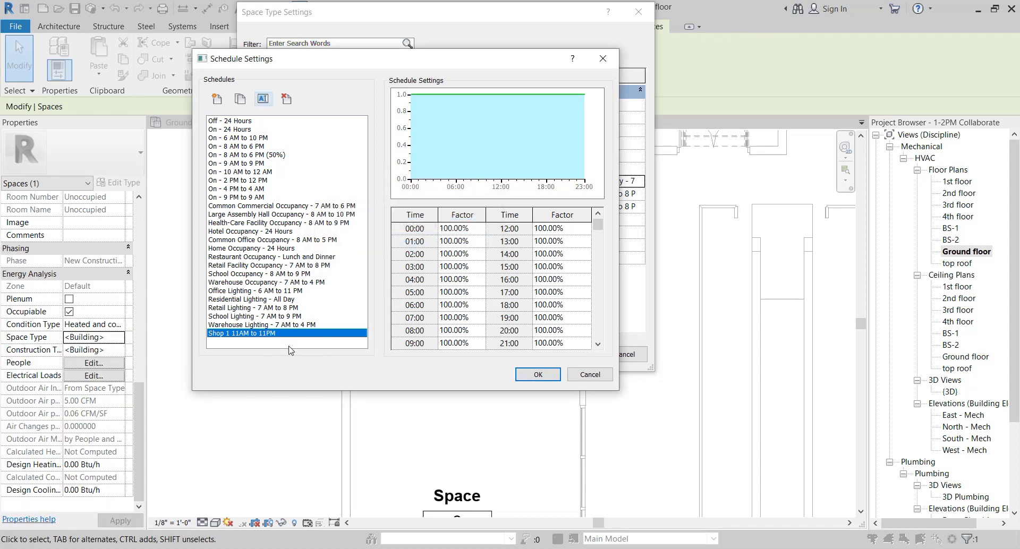
Set the schedule factors for 00:00 through 10:00 to 0% and for 11:00 to 10%
left_click(480, 231)
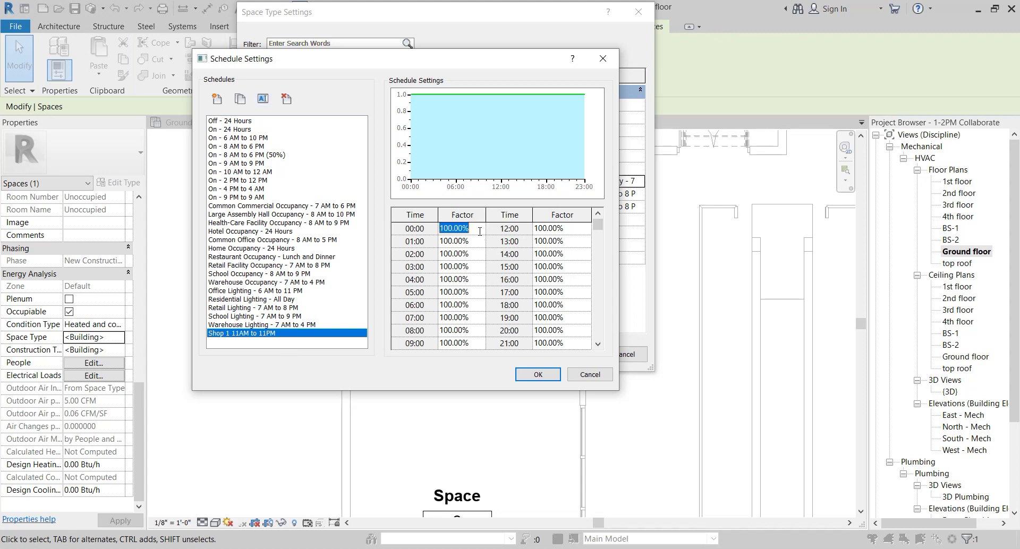
type("0")
key("Return")
type("0")
key("Return")
type("0")
key("Return")
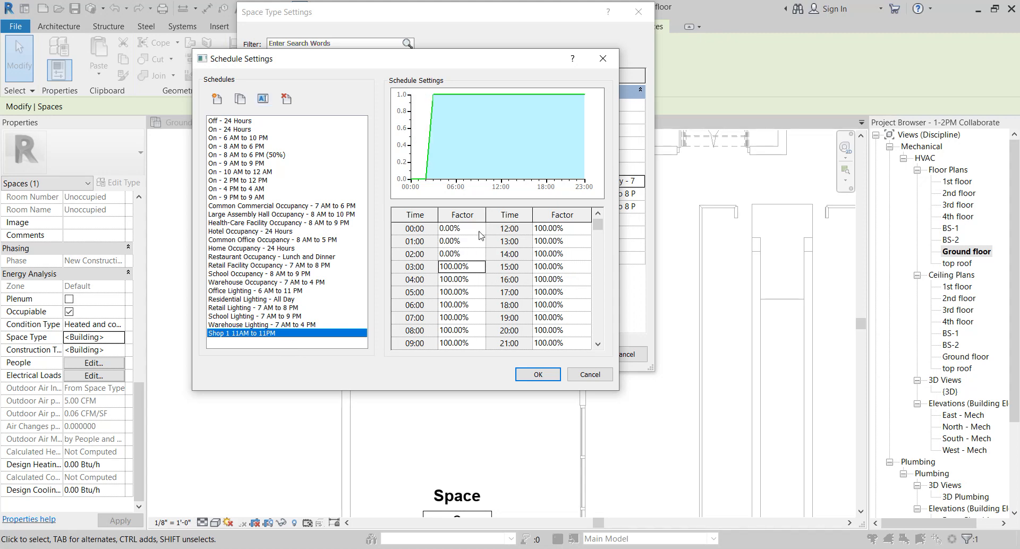
type("0")
key("Return")
key("0")
key("Return")
type("0")
key("Return")
type("0")
key("Return")
type("0")
key("Return")
key("0")
key("Return")
key("0")
key("Return")
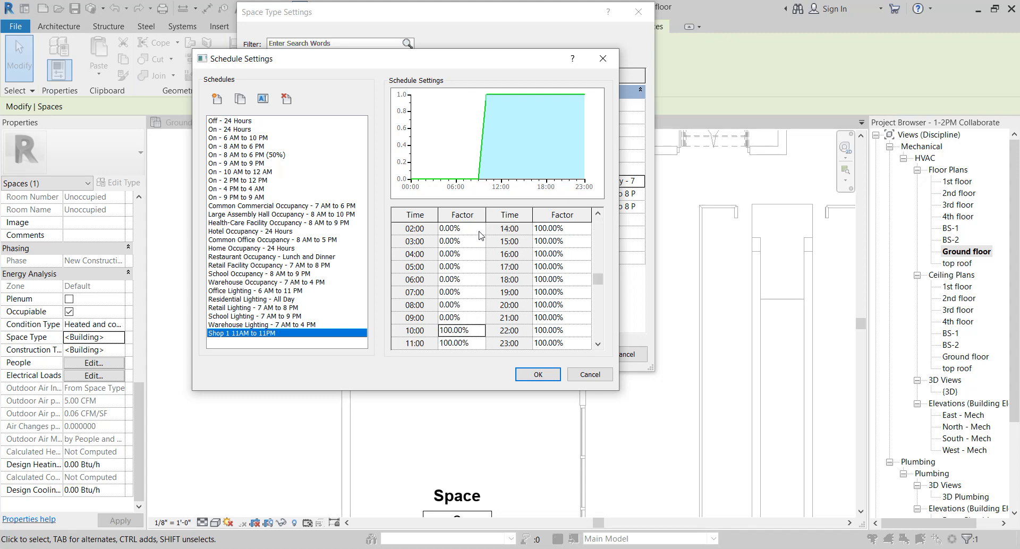
type("0")
key("Return")
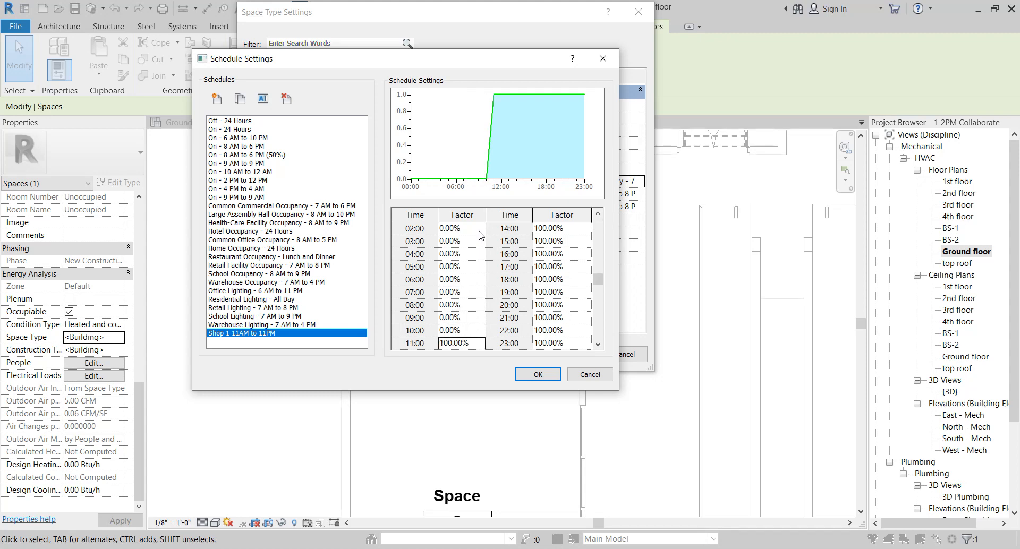
type("10")
key("Return")
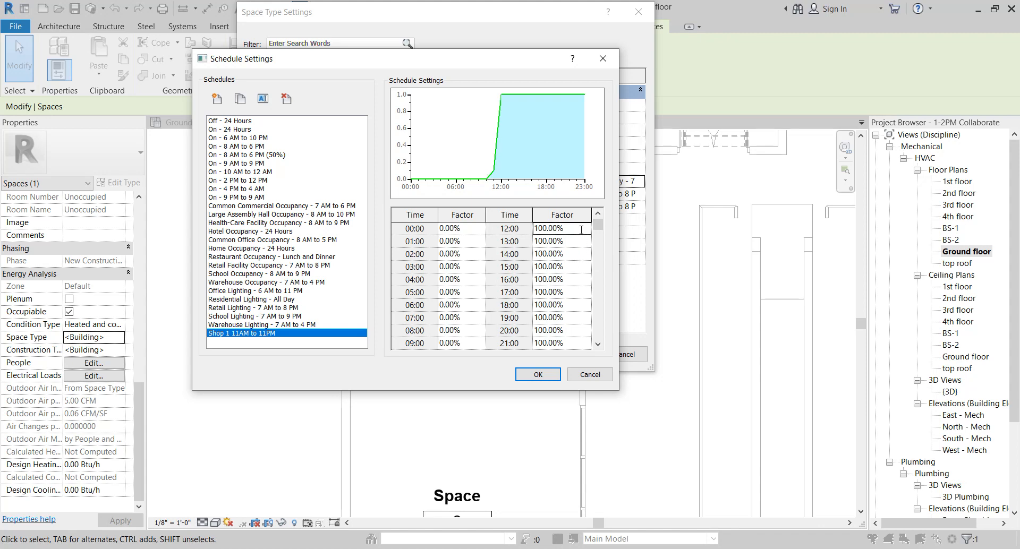
Set the factors 20%, 30%, 35%, 60%, 20%, 10%, 50% and 60% for hours 12:00 through 19:00
type("20")
key("Return")
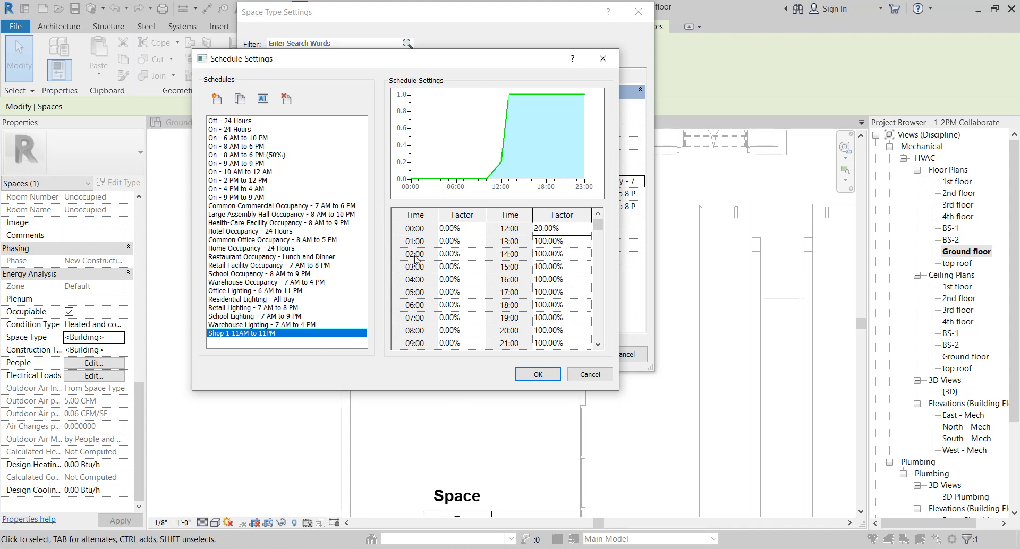
key("Down")
key("Up")
type("30")
key("Down")
type("35")
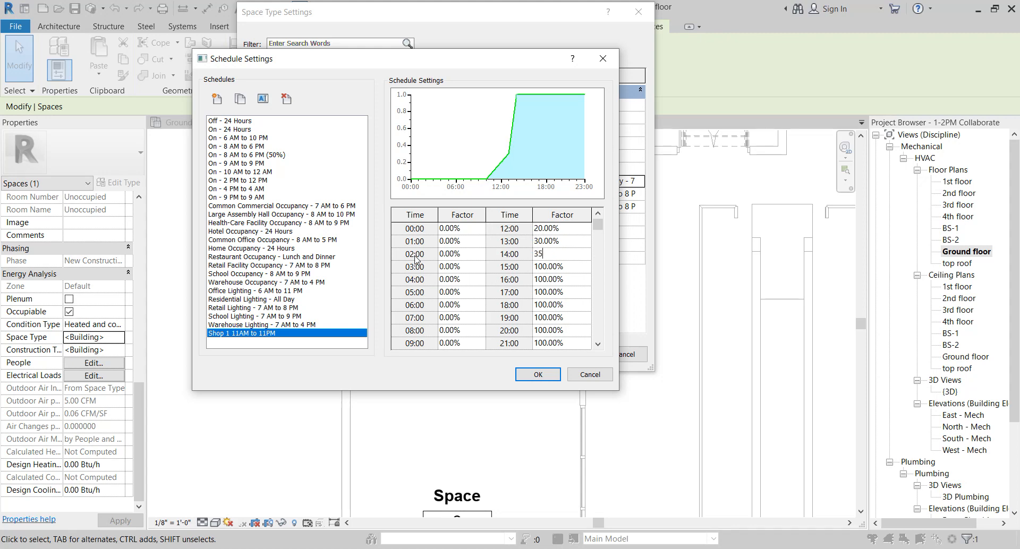
key("Down")
type("60")
key("Down")
type("20")
key("Down")
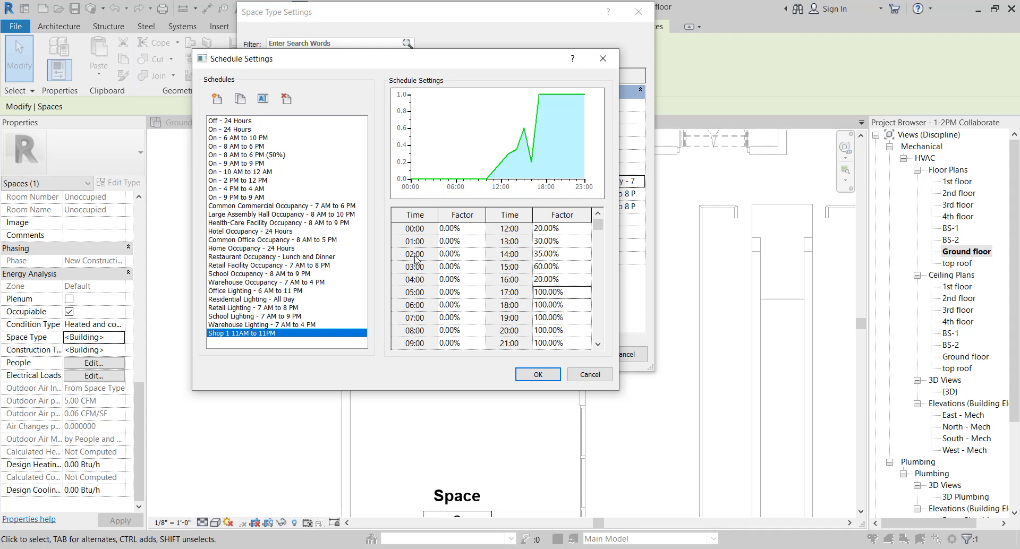
type("10")
key("Down")
type("50")
key("Down")
type("60")
key("Down")
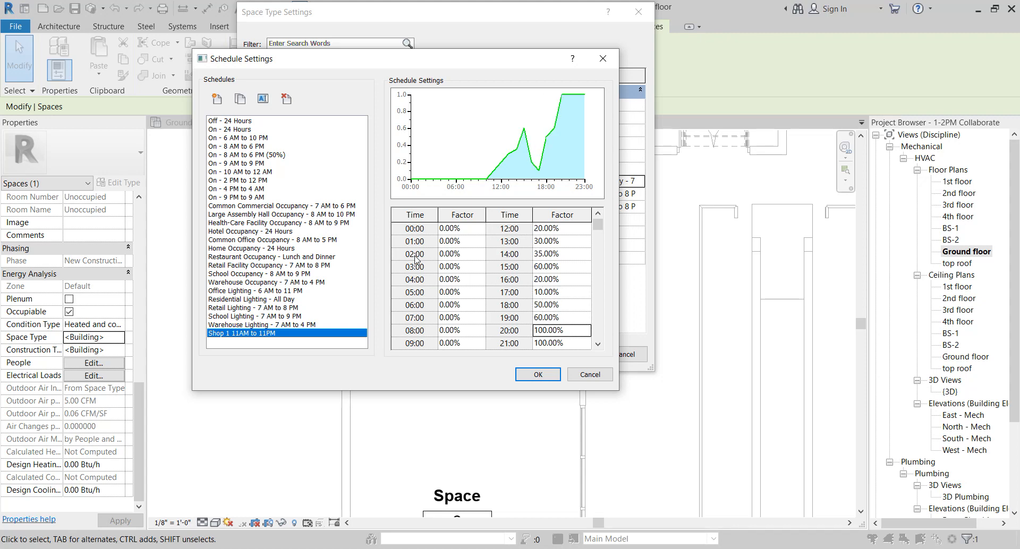
Set the factors for 20:00 to 50%, 21:00 to 70%, 22:00 to 90% and 23:00 to 0%
type("50")
key("Down")
type("23")
key("Down")
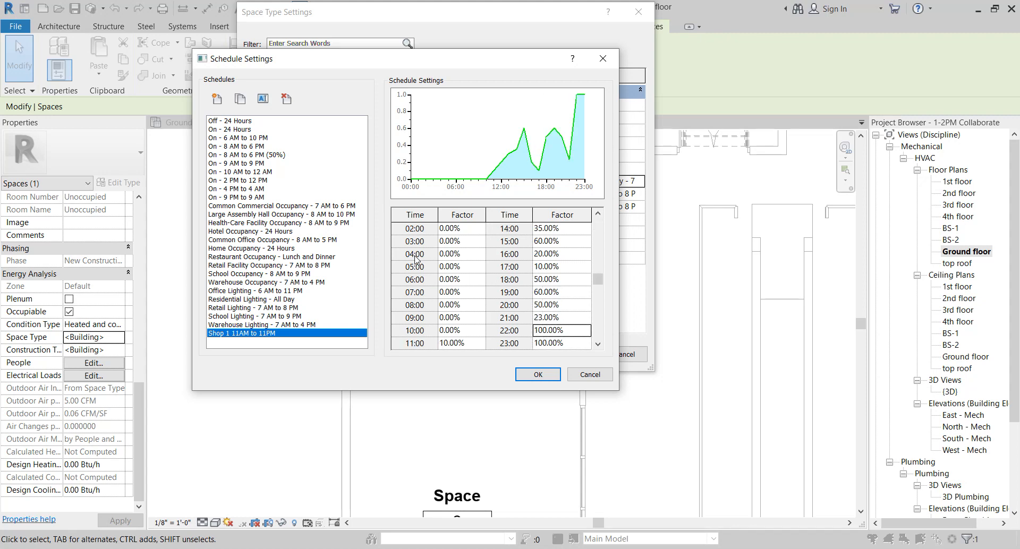
key("Up")
type("70")
key("Down")
type("90")
key("Down")
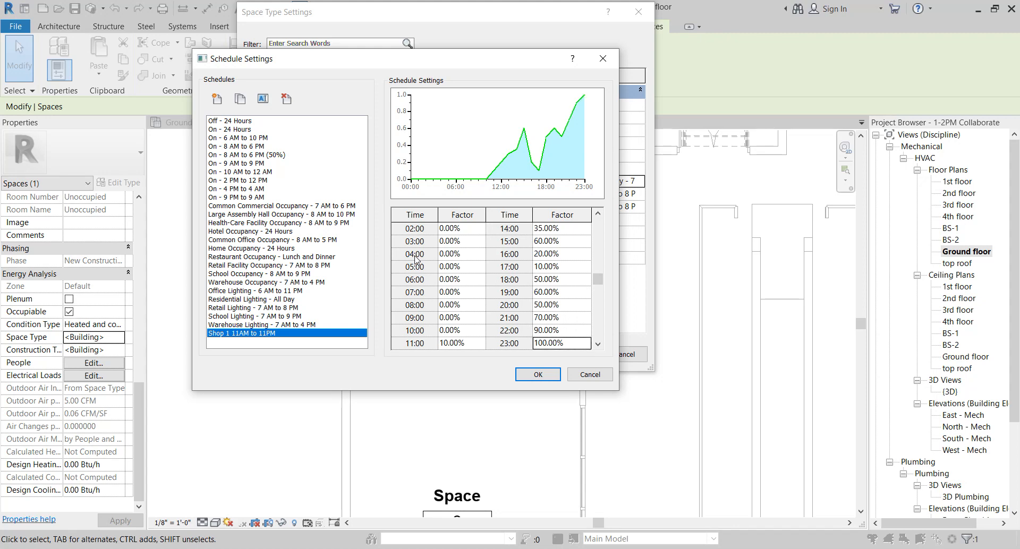
type("0")
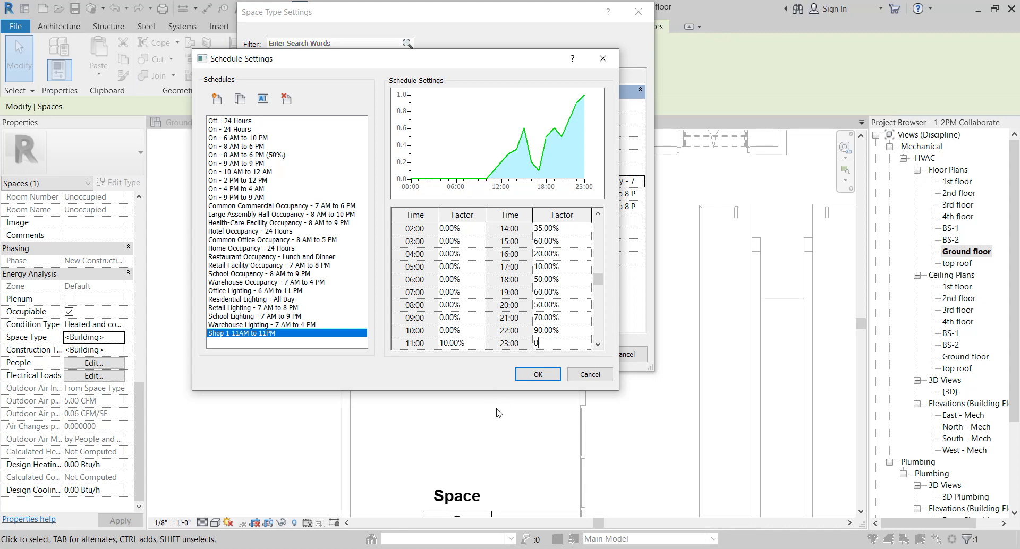
Apply the Shop 1 11AM to 11PM schedule as both the occupancy schedule and the lighting schedule of the space type
left_click(538, 375)
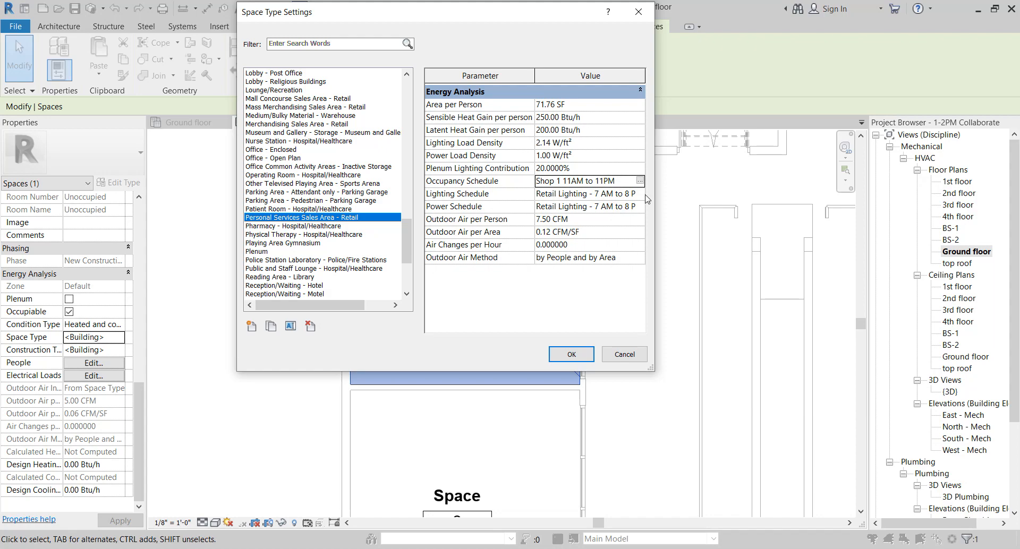
left_click(611, 194)
left_click(640, 194)
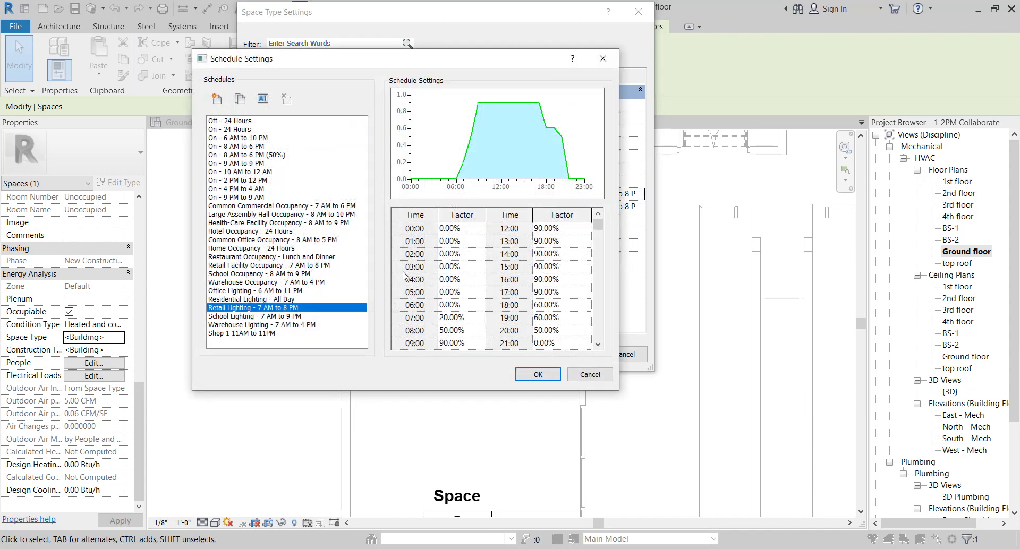
left_click(269, 336)
left_click(538, 374)
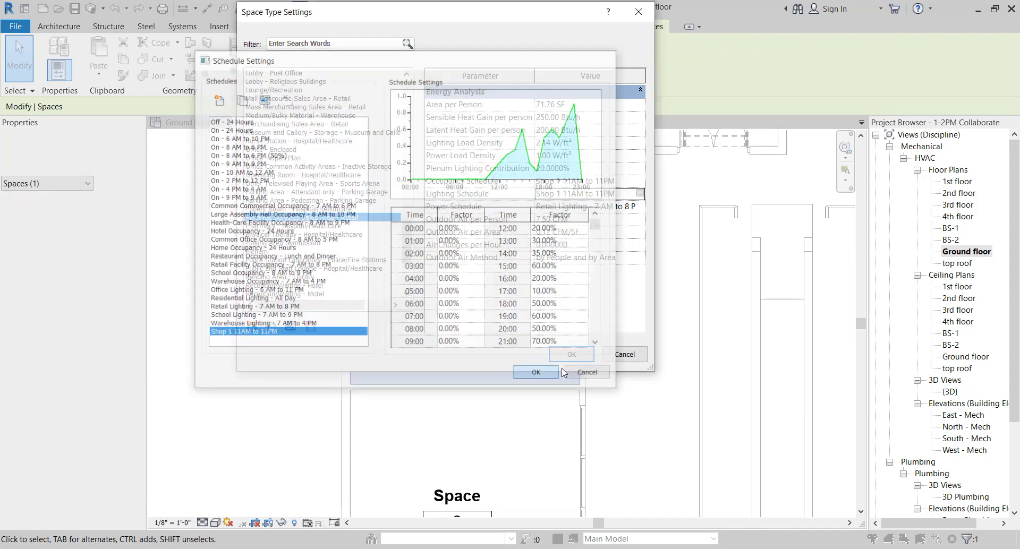
Set the space type's power schedule to On - 24 Hours and confirm the space type settings
left_click(611, 206)
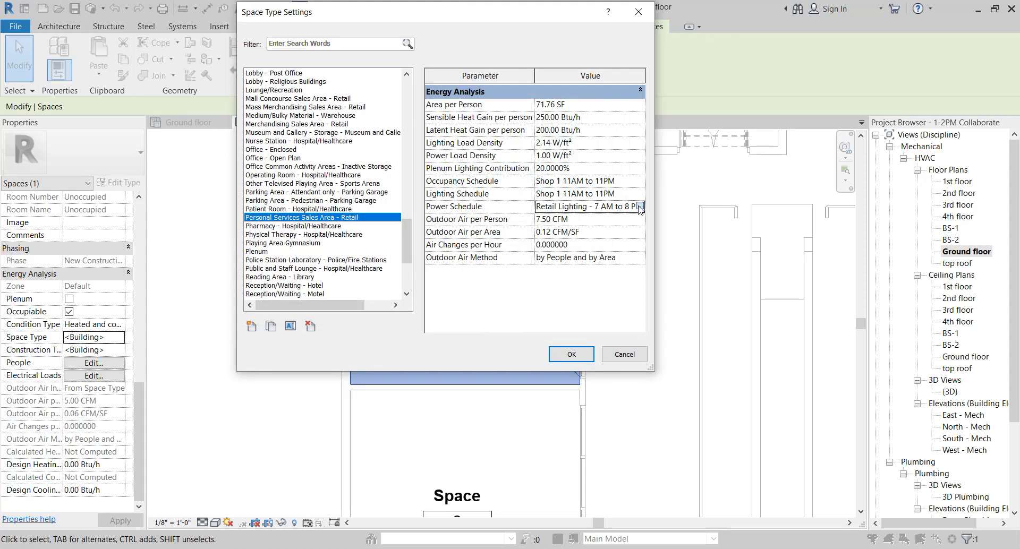
left_click(639, 207)
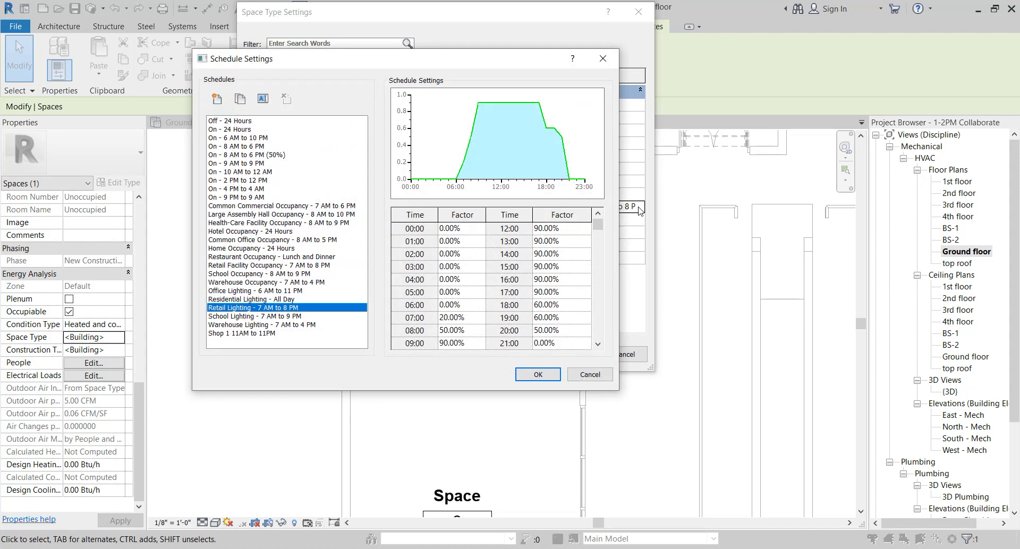
left_click(240, 131)
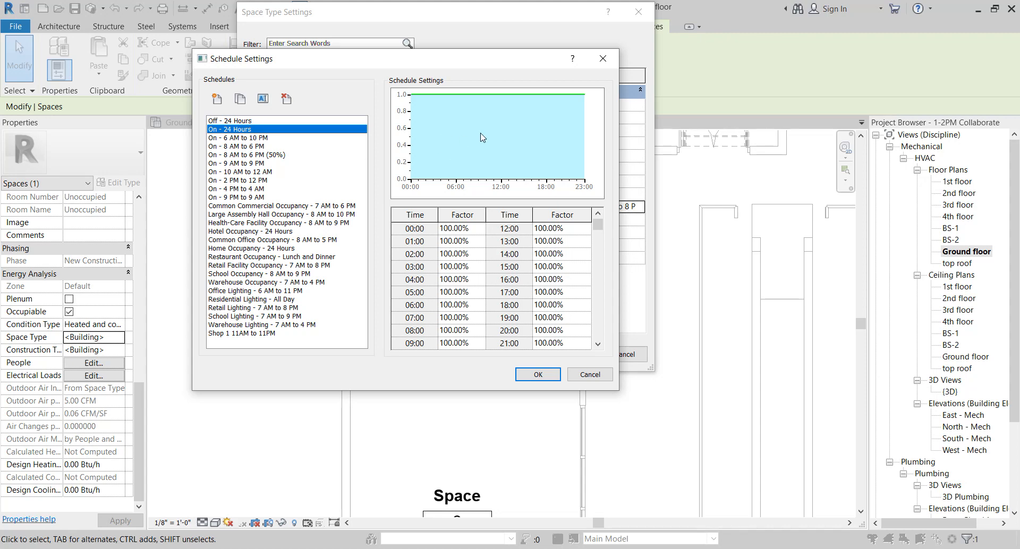
left_click(552, 374)
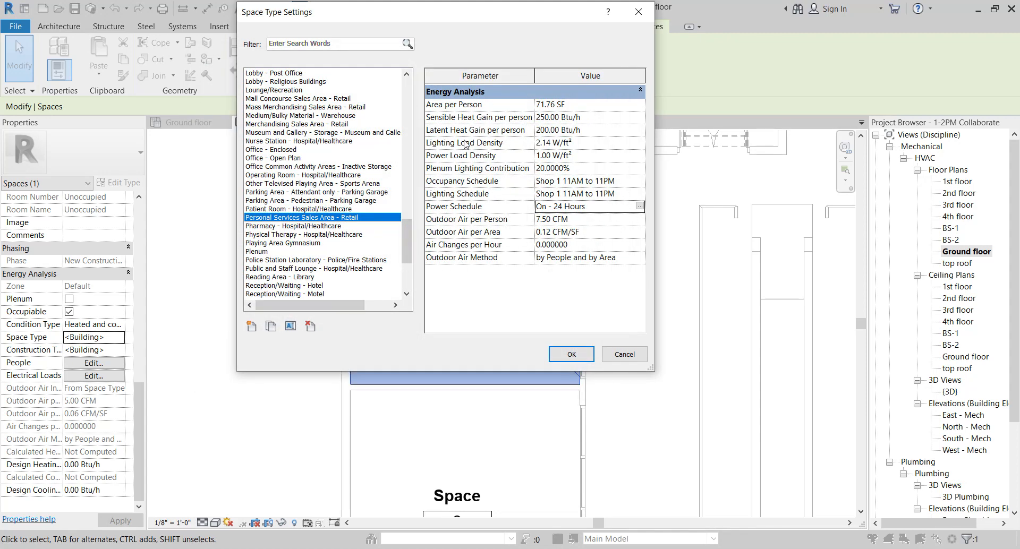
left_click(576, 357)
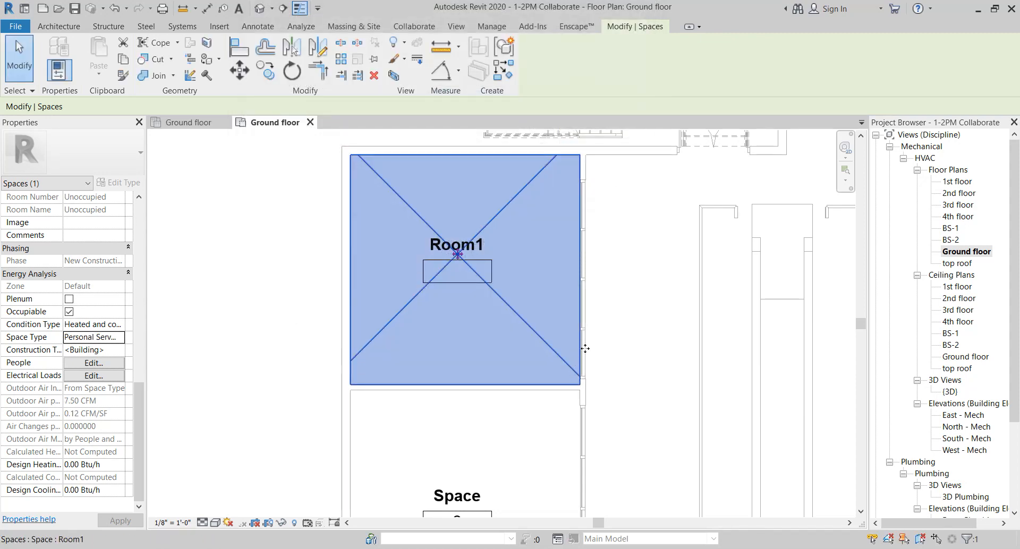
Examine the space's construction types and the available roof analytic constructions
scroll(577, 357, "down", 5)
scroll(529, 264, "down", 2)
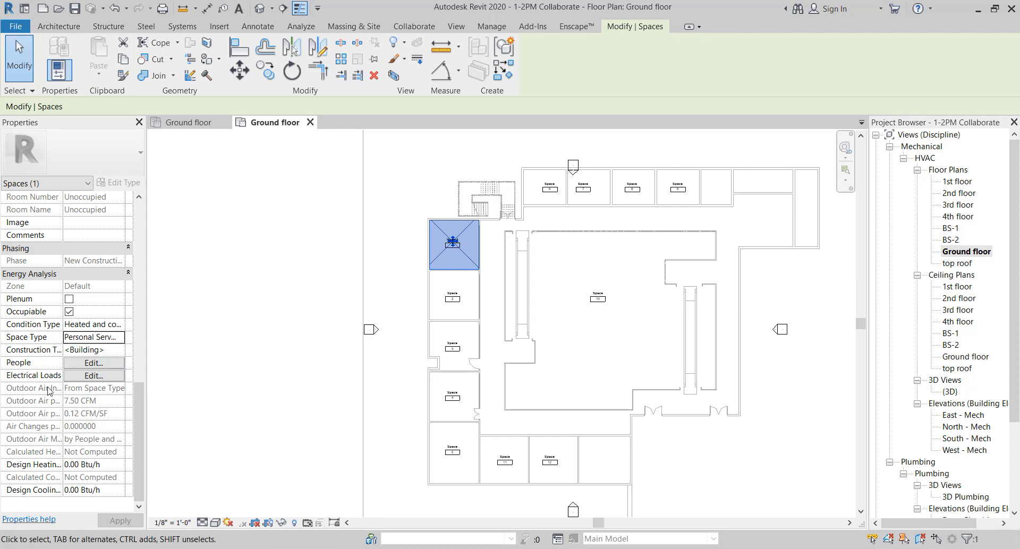
left_click(117, 350)
left_click(120, 351)
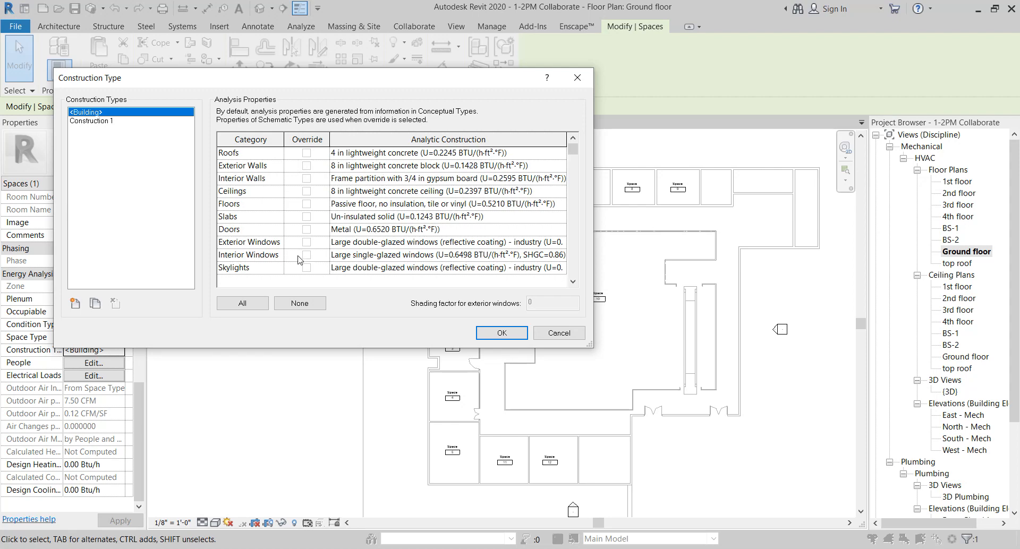
left_click(257, 303)
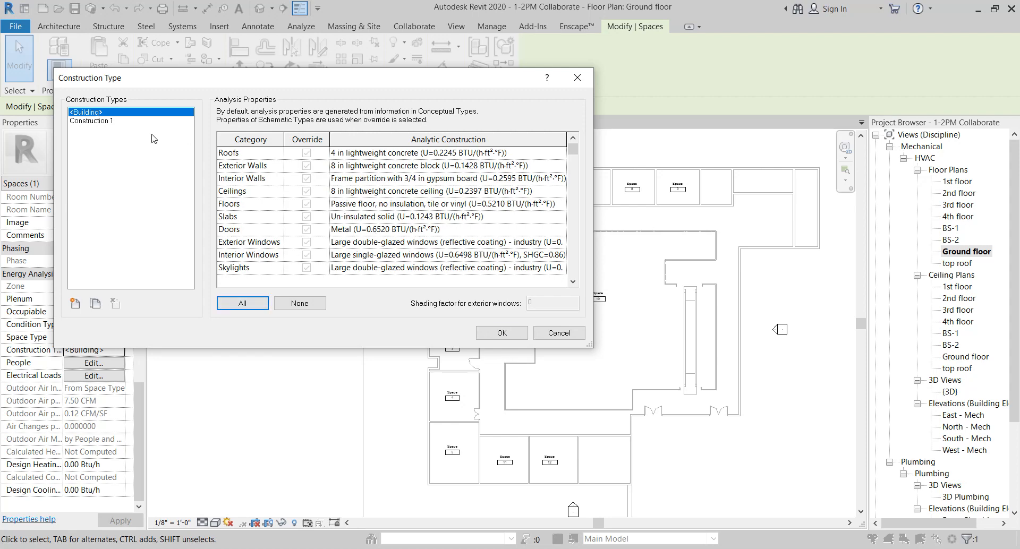
left_click(107, 121)
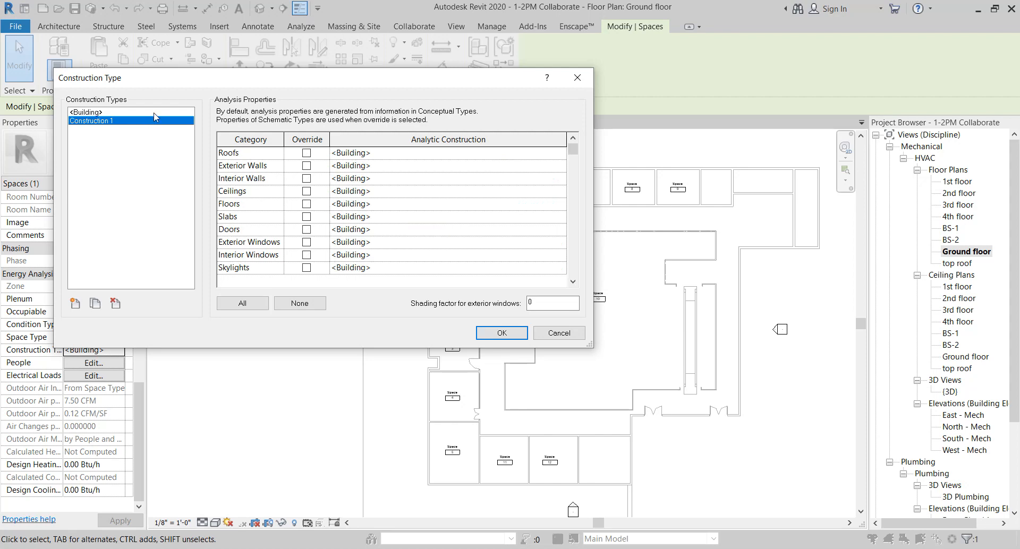
left_click(153, 112)
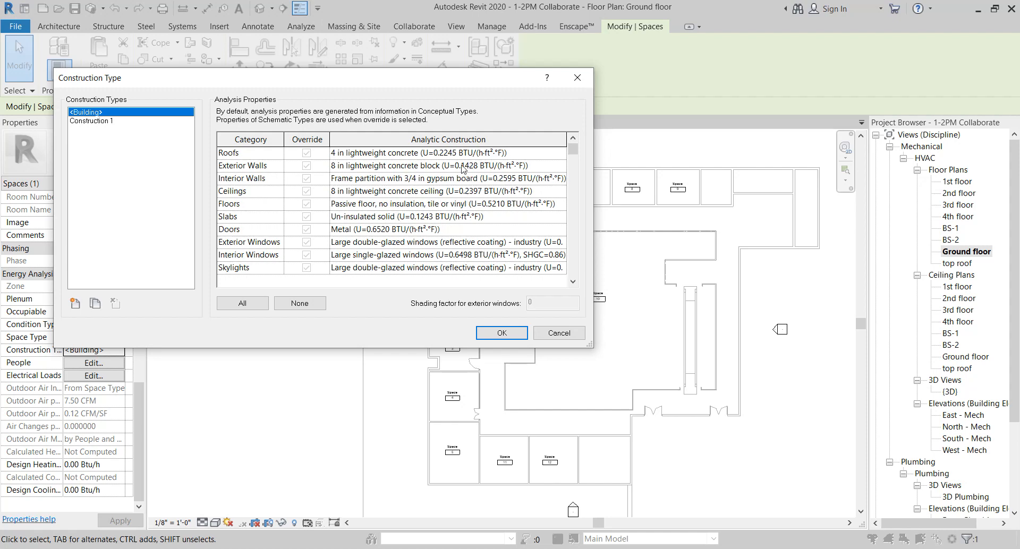
left_click(133, 121)
left_click(561, 153)
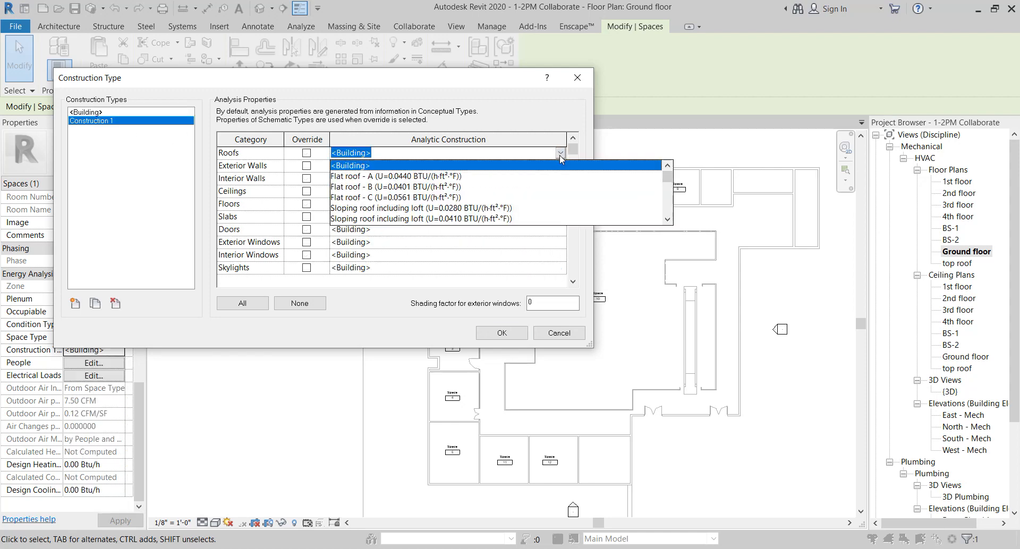
scroll(424, 192, "down", 4)
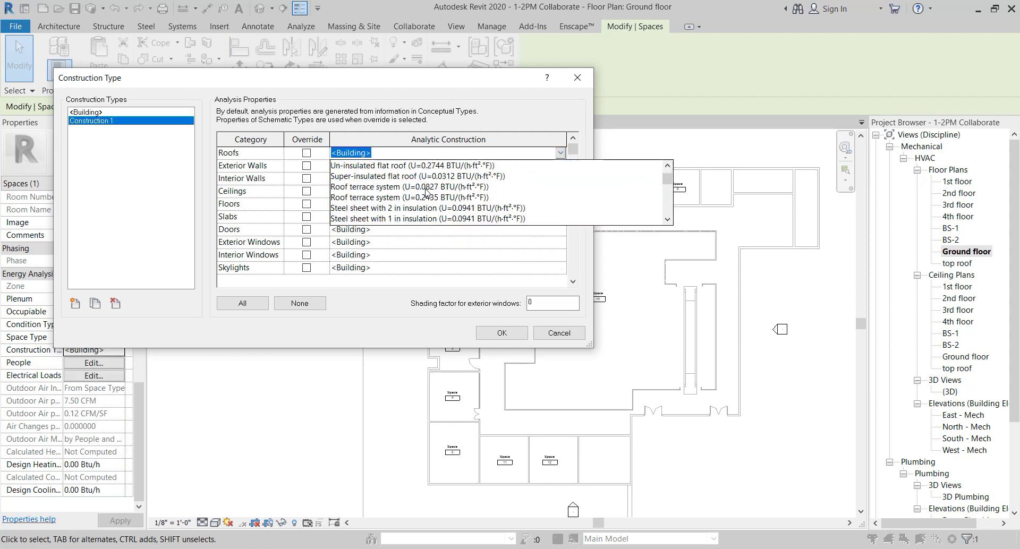
scroll(426, 193, "down", 5)
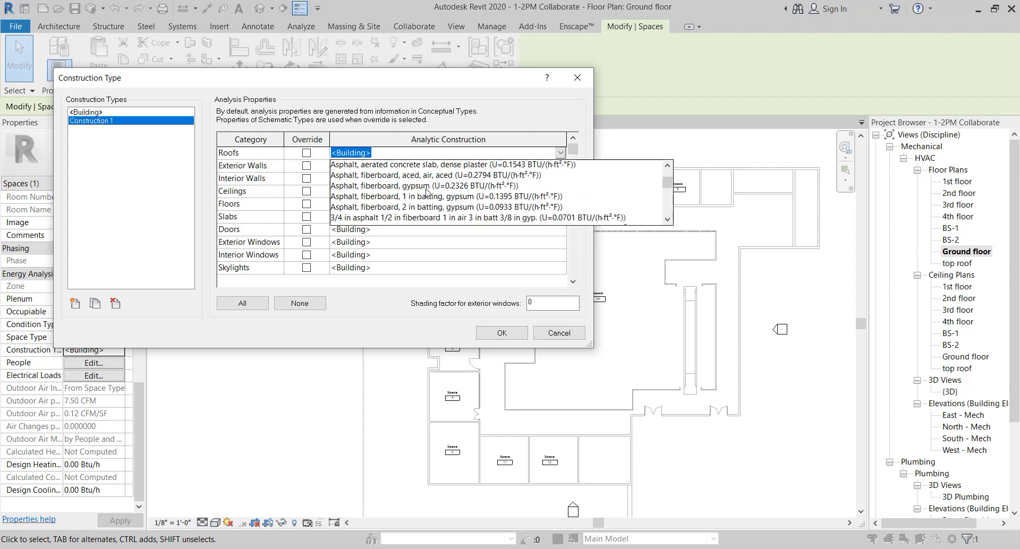
scroll(427, 193, "down", 5)
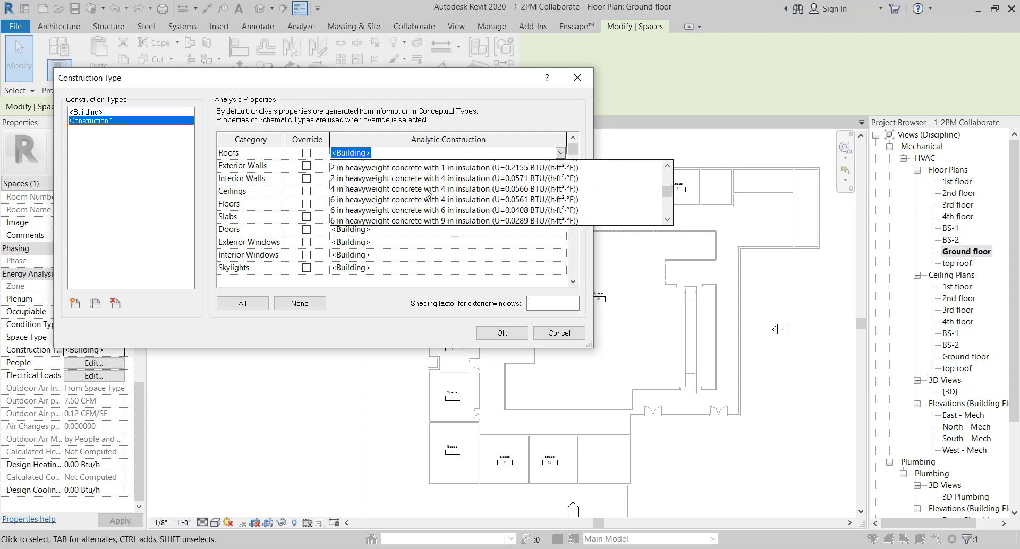
scroll(426, 192, "down", 3)
left_click(155, 212)
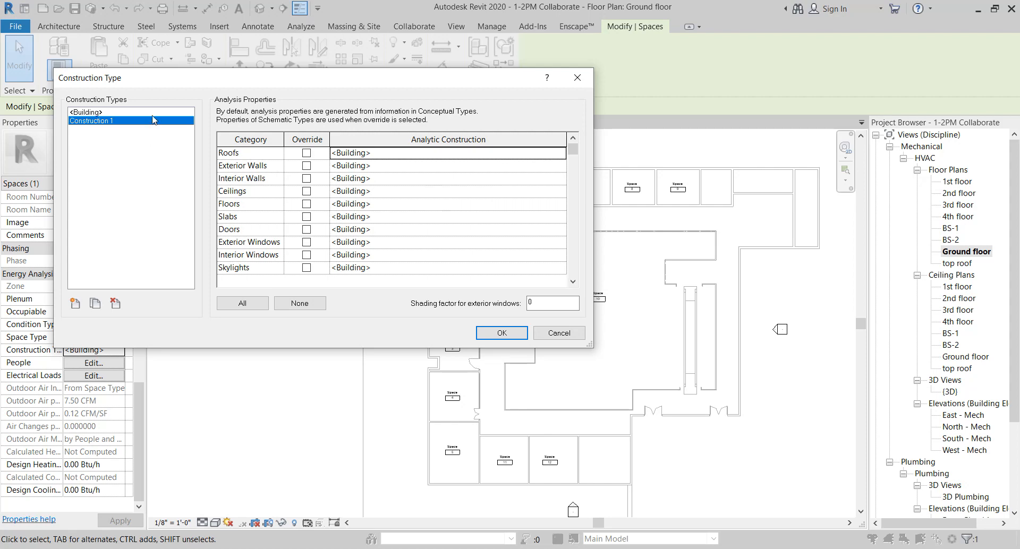
left_click(153, 113)
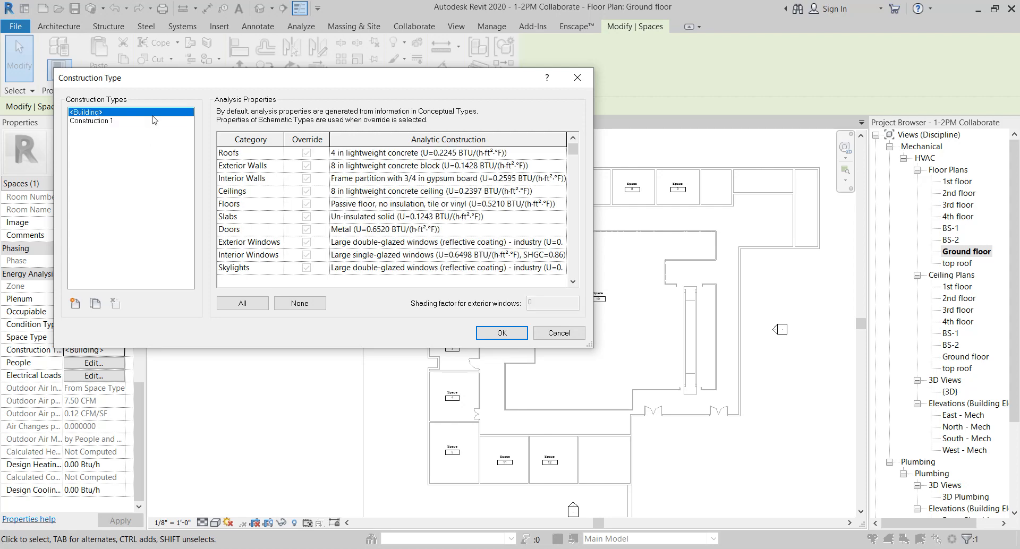
left_click(502, 333)
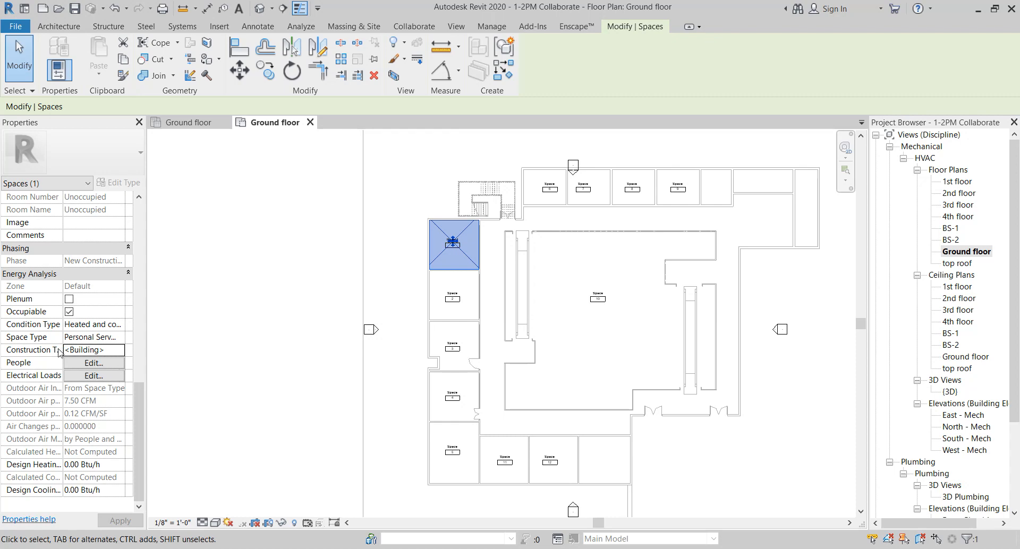
Reopen the space type settings to review the energy analysis parameters
left_click(121, 340)
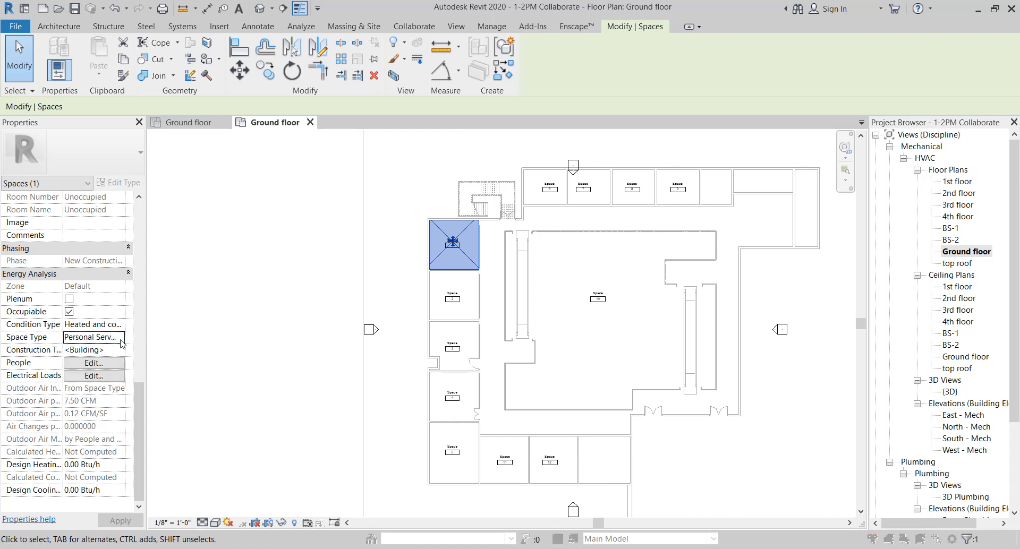
left_click(122, 340)
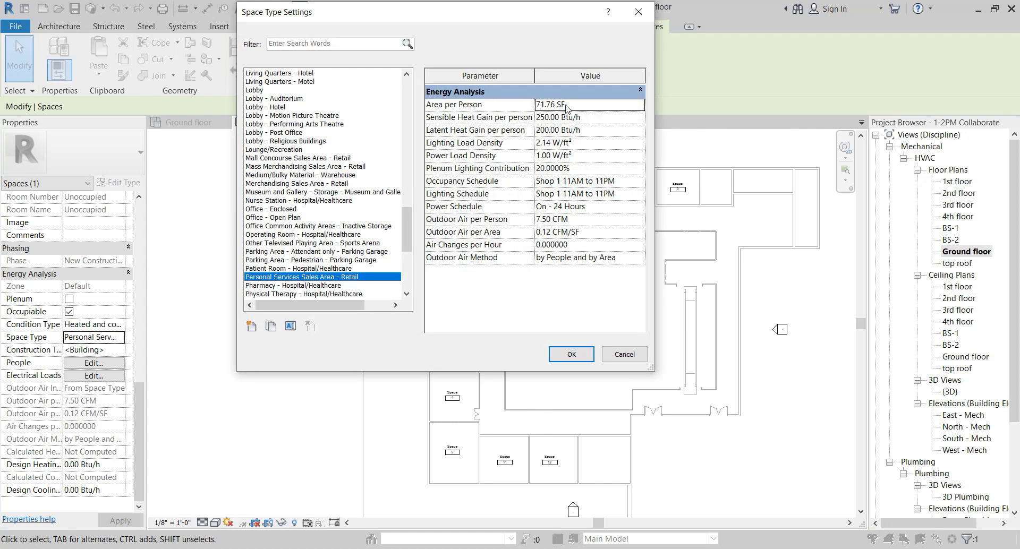
left_click(571, 354)
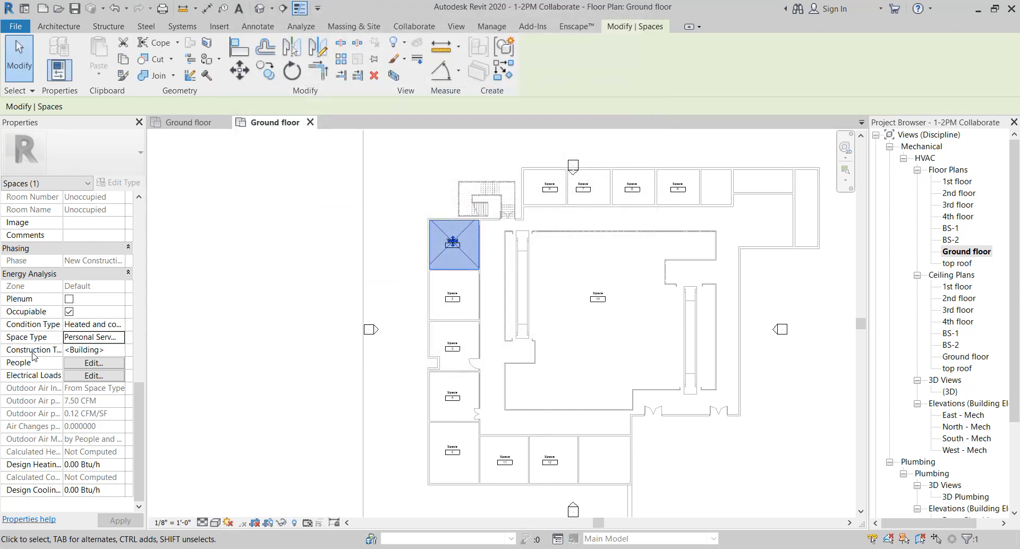
Set the space's occupancy values to Specified with an area per person of 20 SF
left_click(113, 365)
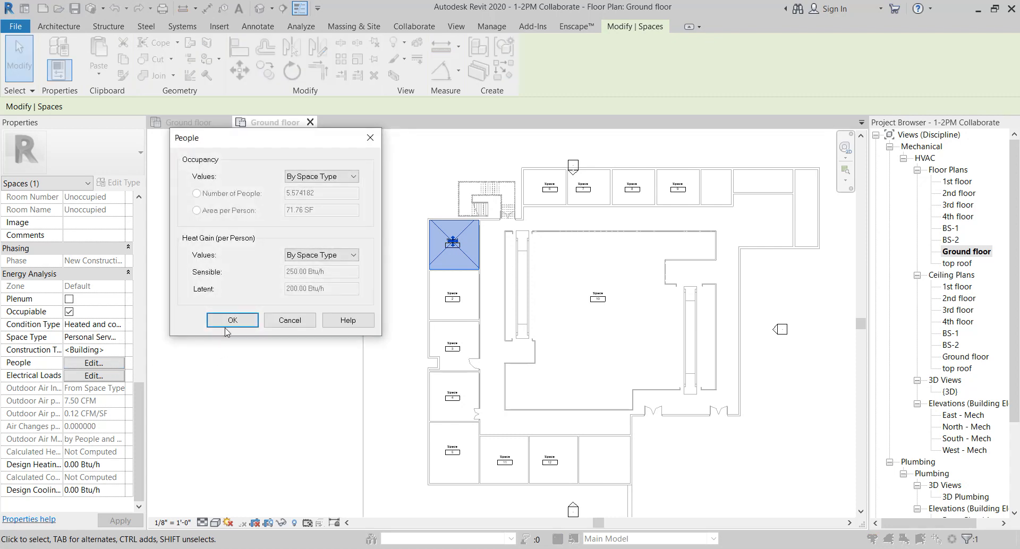
left_click(354, 177)
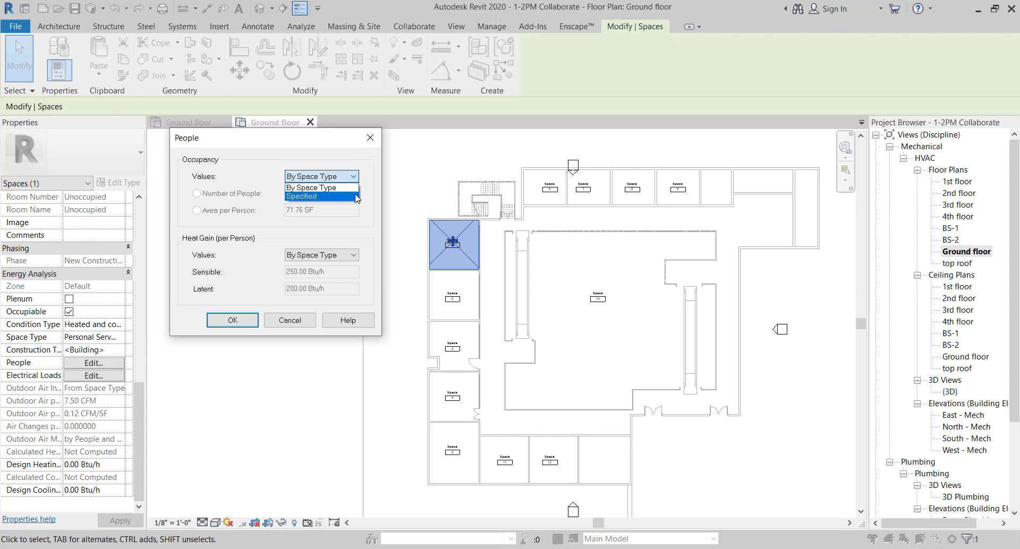
left_click(356, 194)
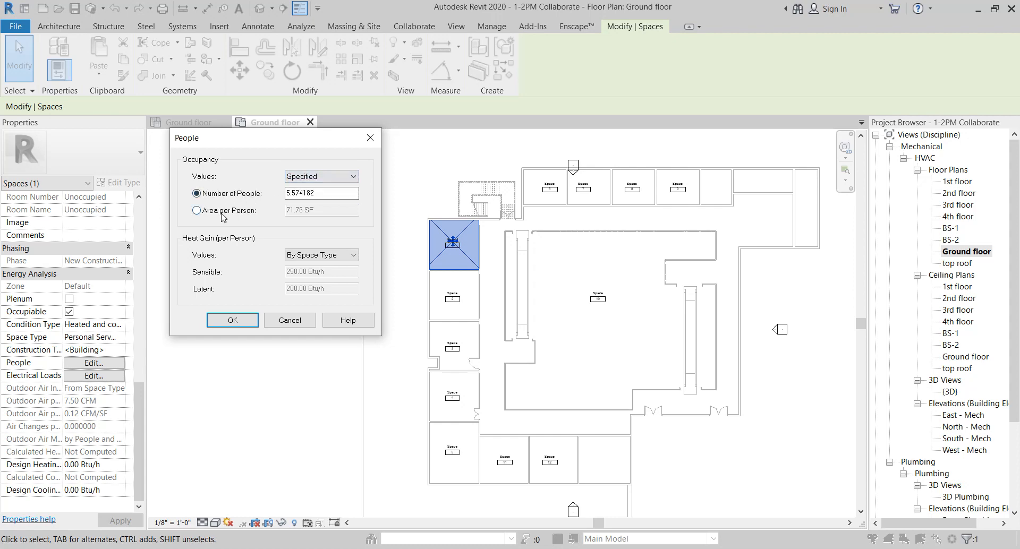
left_click(219, 211)
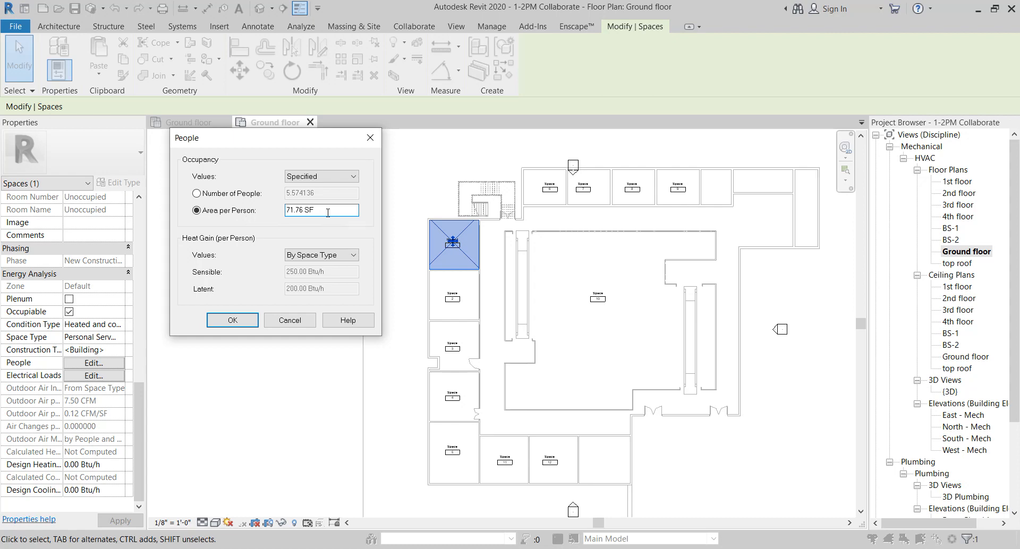
left_click_drag(328, 213, 229, 224)
type("5")
left_click(232, 194)
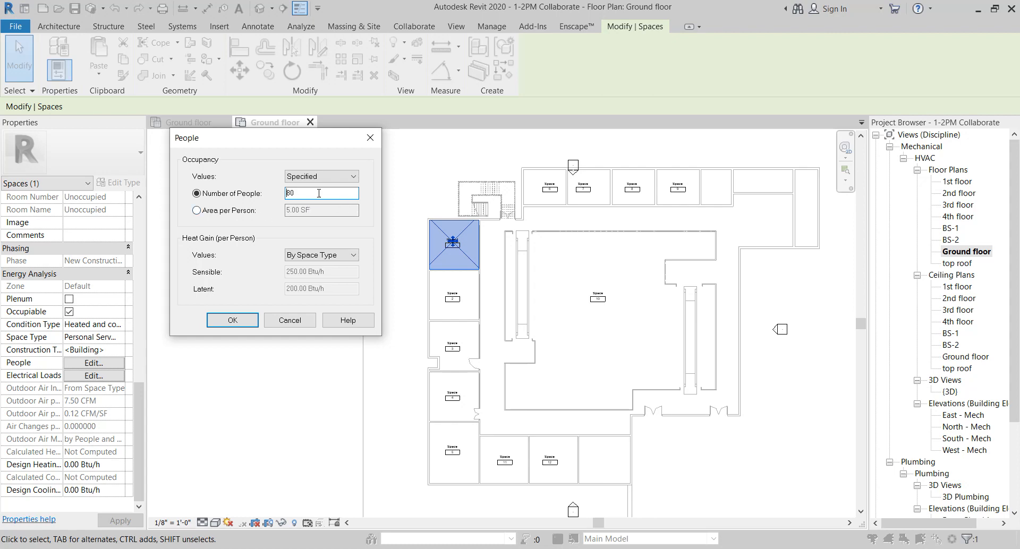
left_click(212, 210)
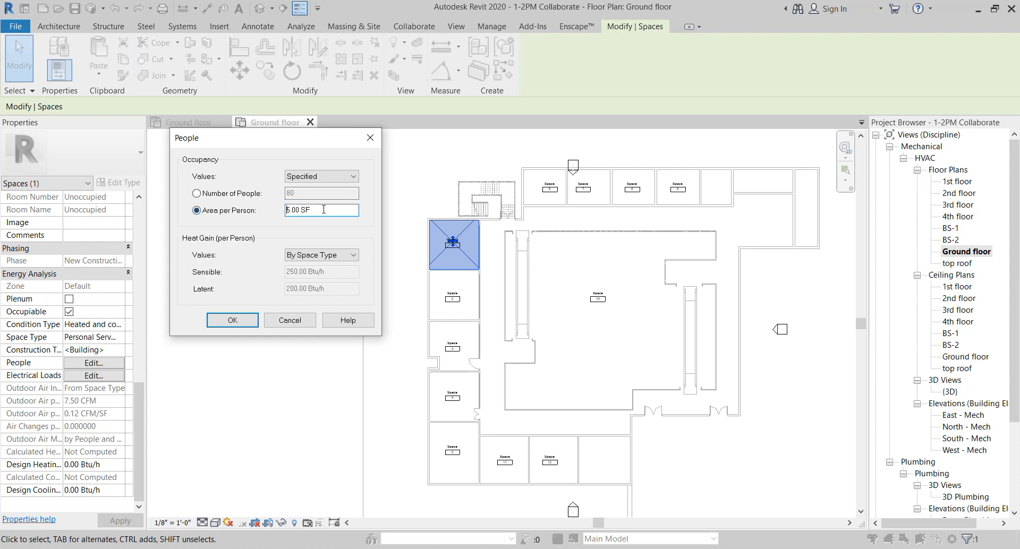
type("50")
left_click(249, 195)
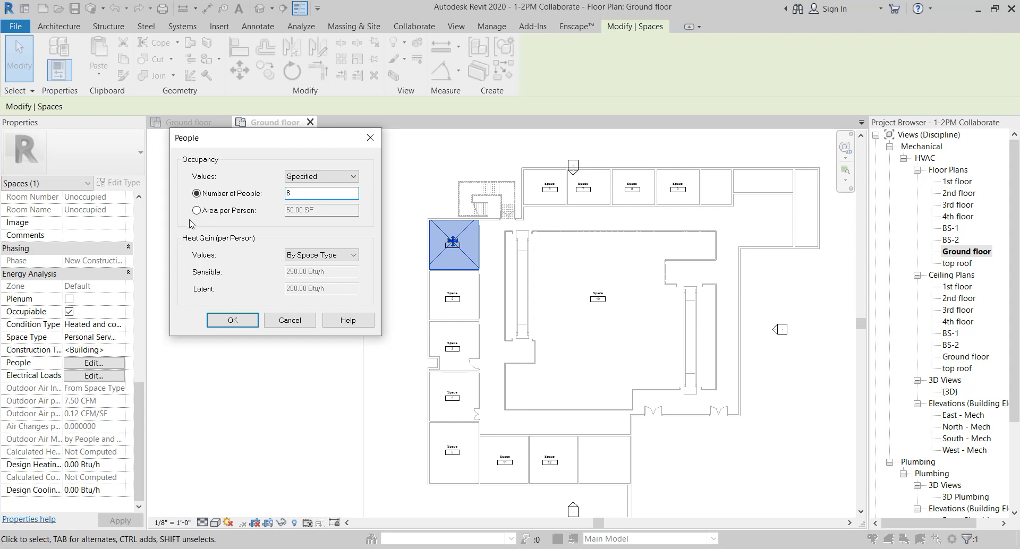
left_click(223, 210)
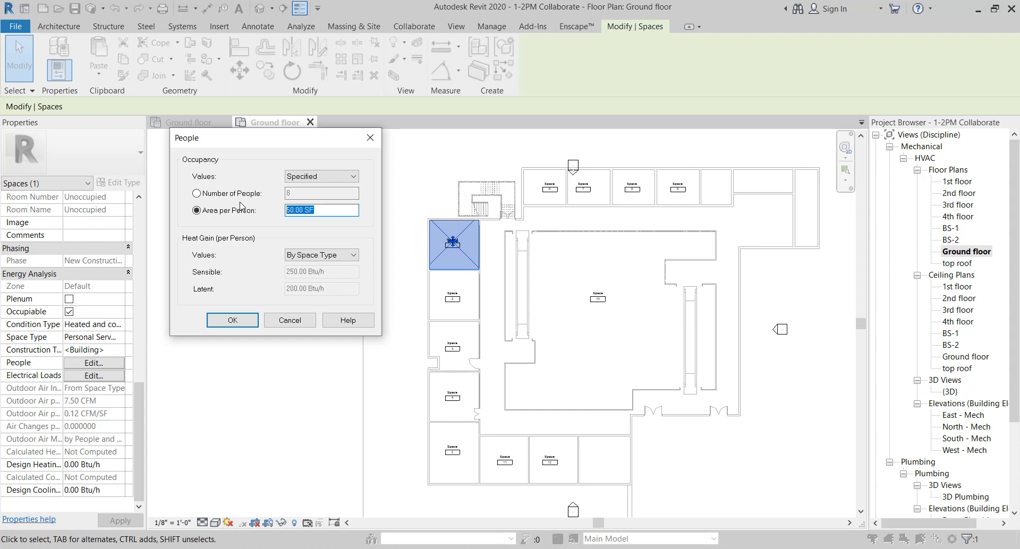
type("20")
left_click(234, 194)
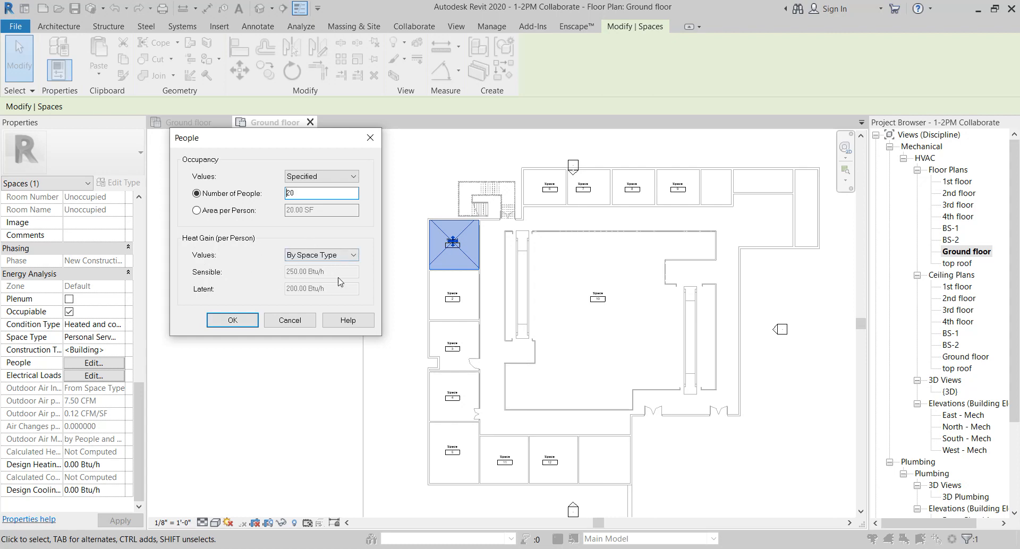
left_click(240, 322)
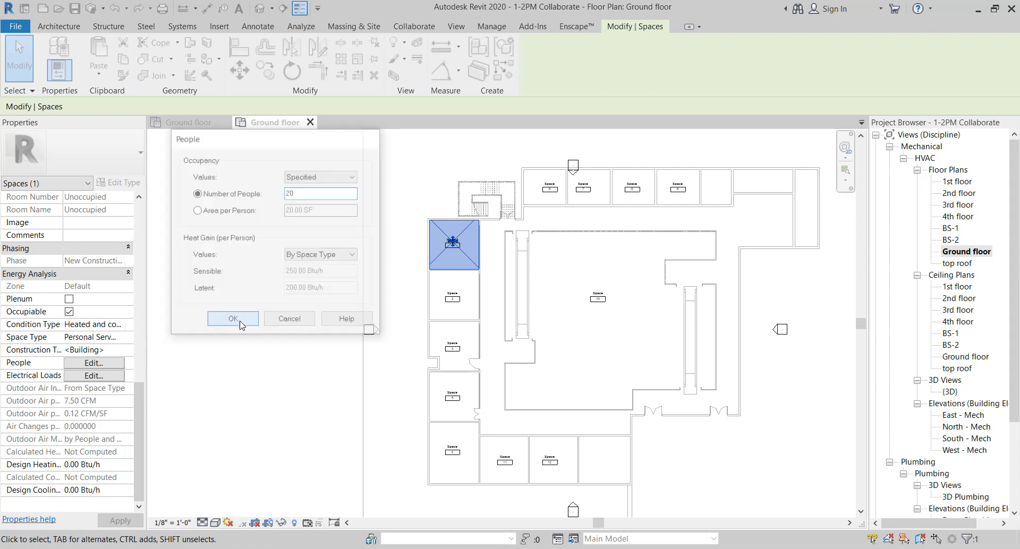
Set the space's lighting load values to Specified with a load density of 1.5 W/ft²
left_click(114, 378)
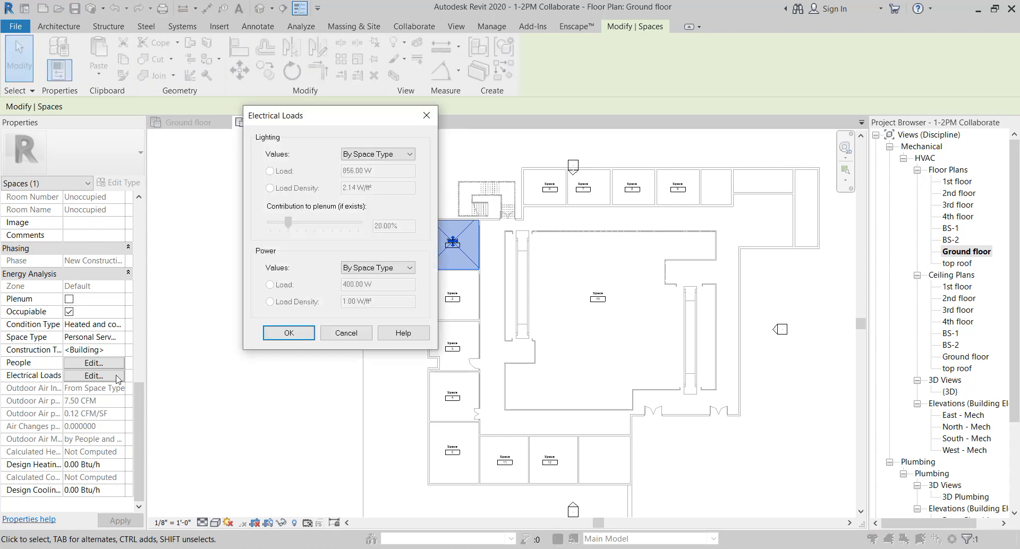
left_click(406, 156)
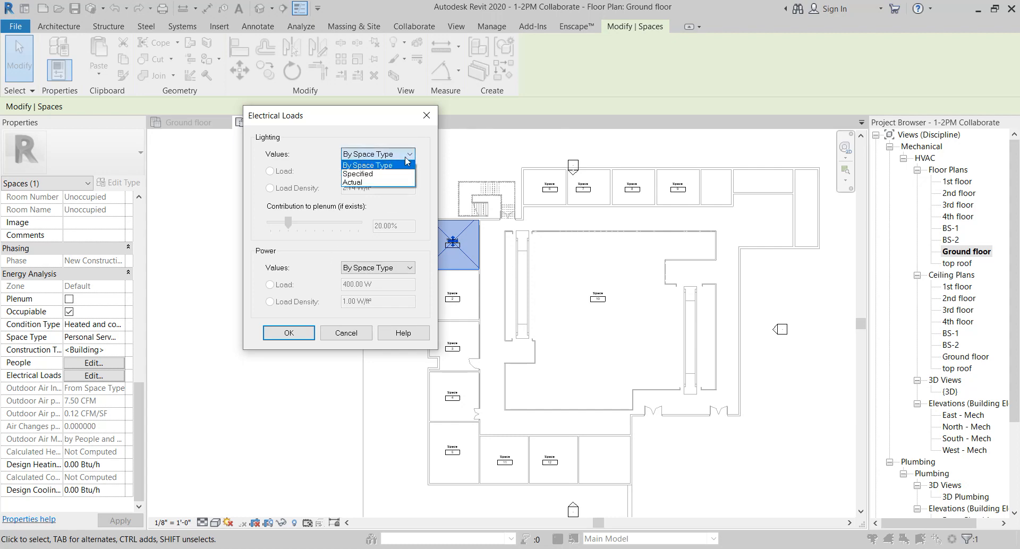
left_click(394, 182)
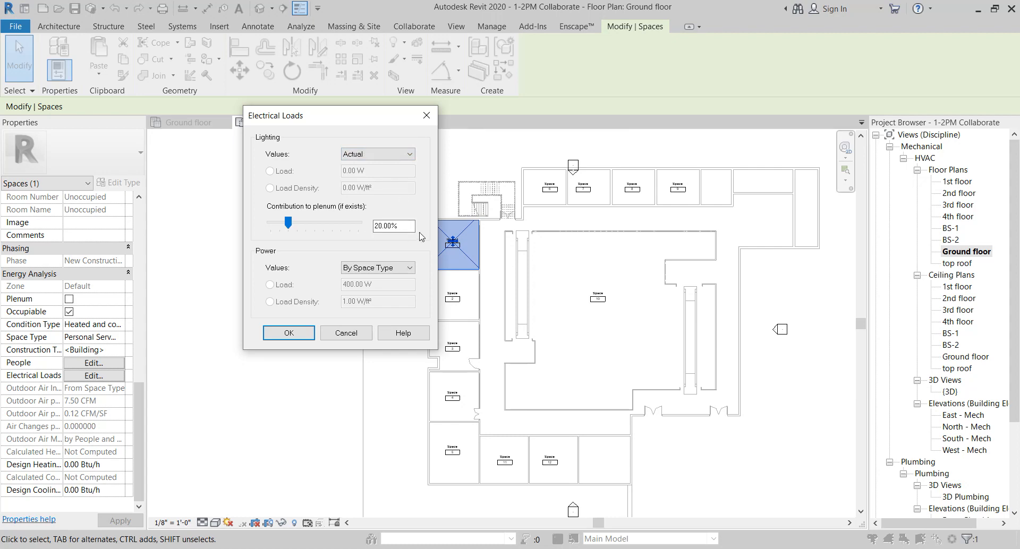
left_click(402, 159)
left_click(396, 172)
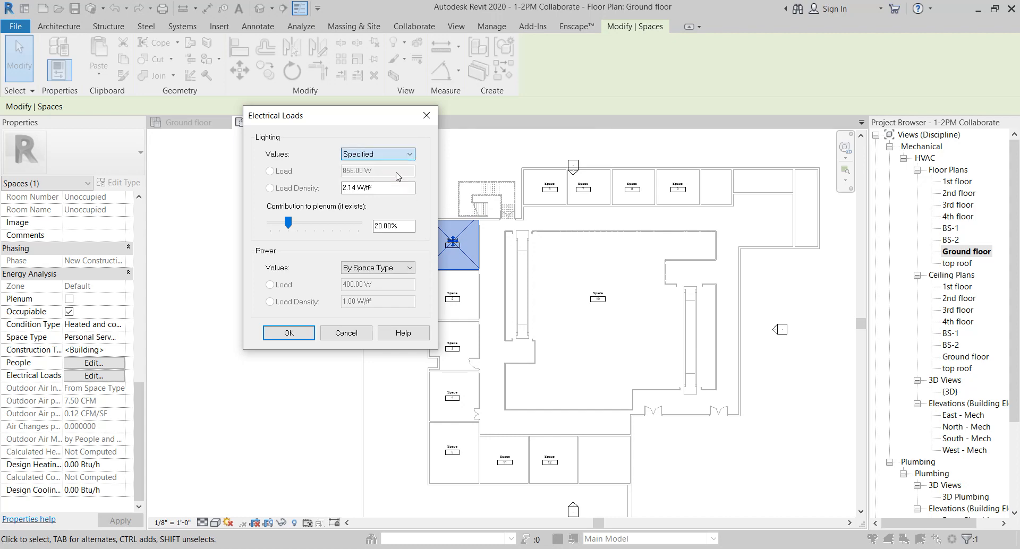
left_click(361, 190)
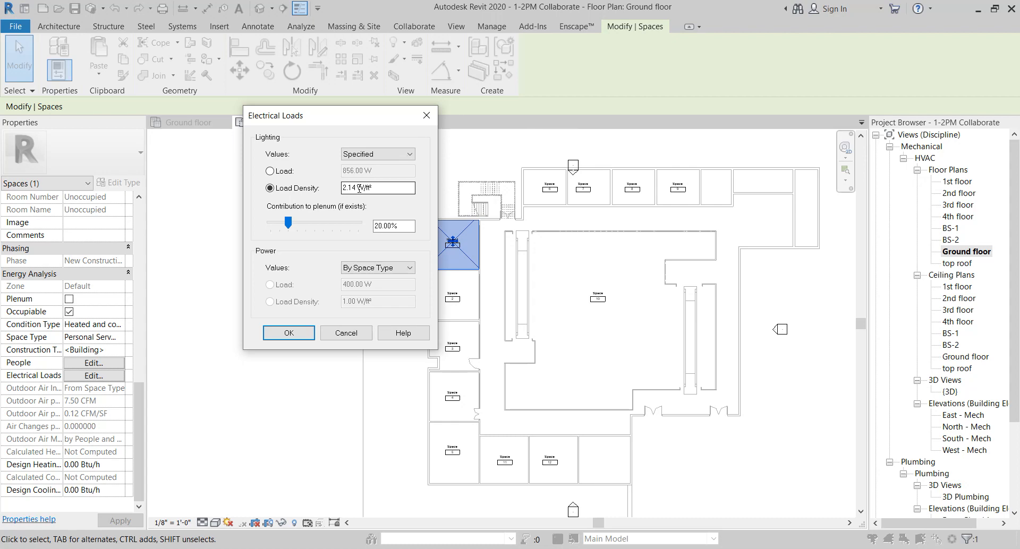
left_click_drag(359, 188, 325, 189)
type("1.5")
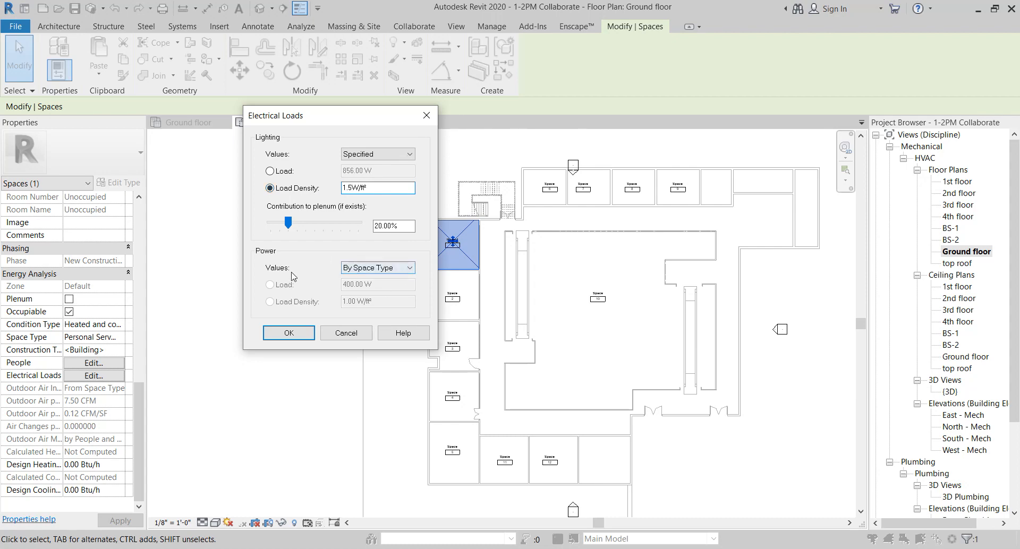
Set the space's power load values to Specified with a load density of 3 W/ft² and confirm the electrical loads
left_click(391, 269)
left_click(358, 286)
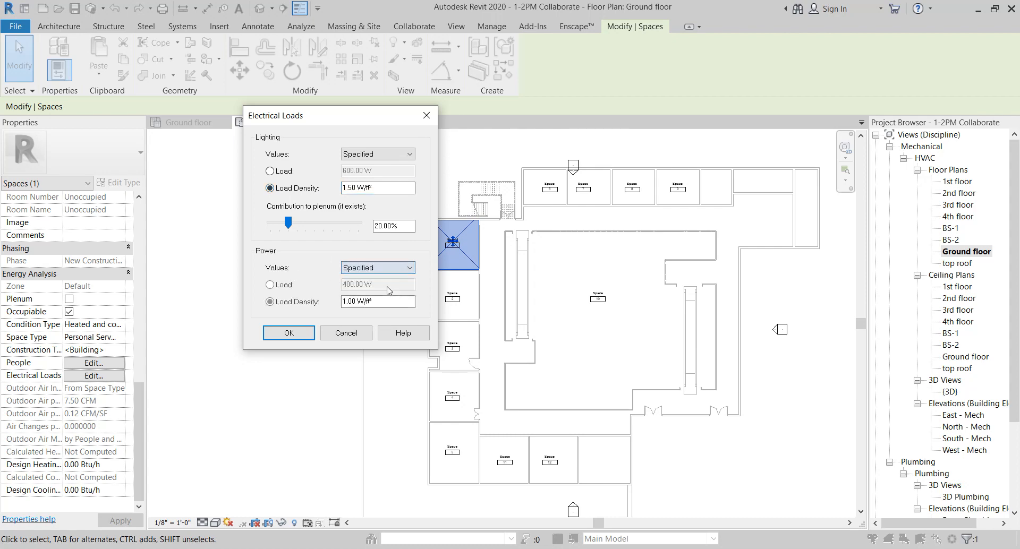
left_click(356, 301)
left_click_drag(356, 301, 272, 296)
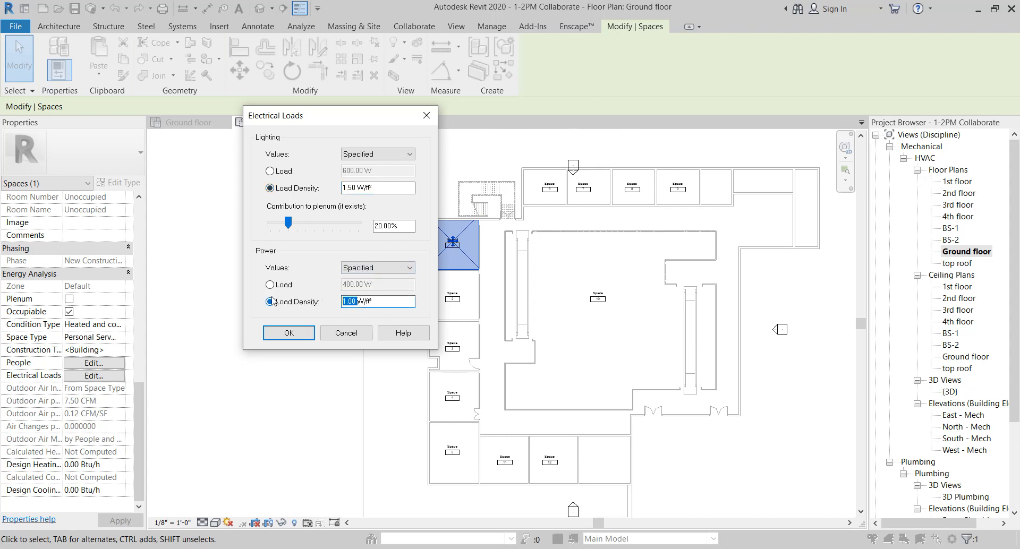
type("3")
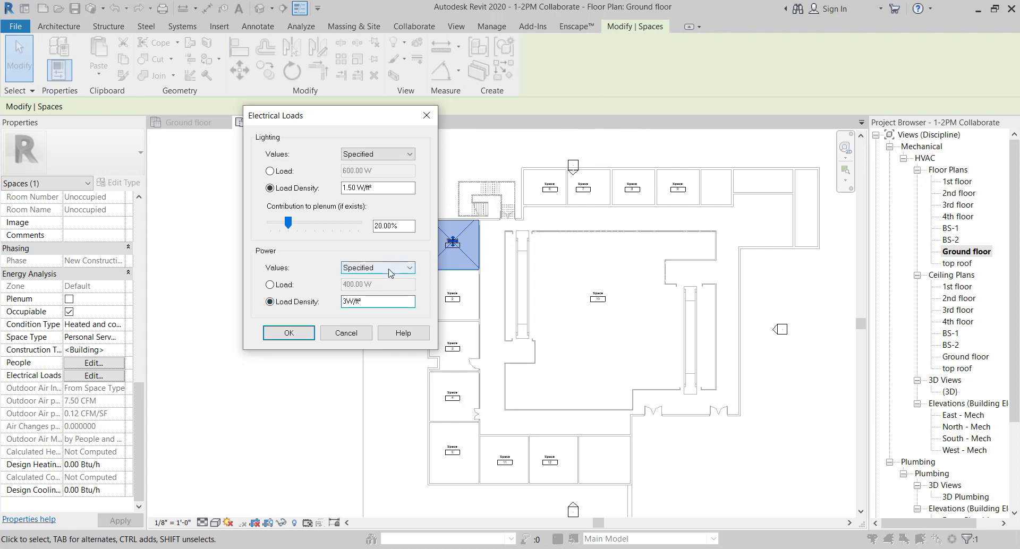
left_click(289, 333)
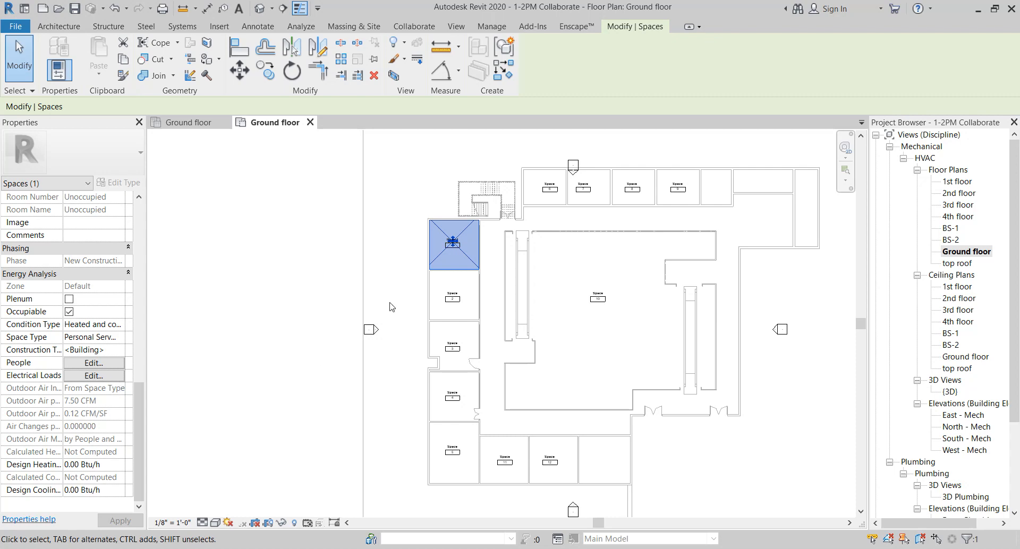
Open the space tag family of the Room1 space for editing
scroll(454, 252, "up", 5)
left_click(279, 289)
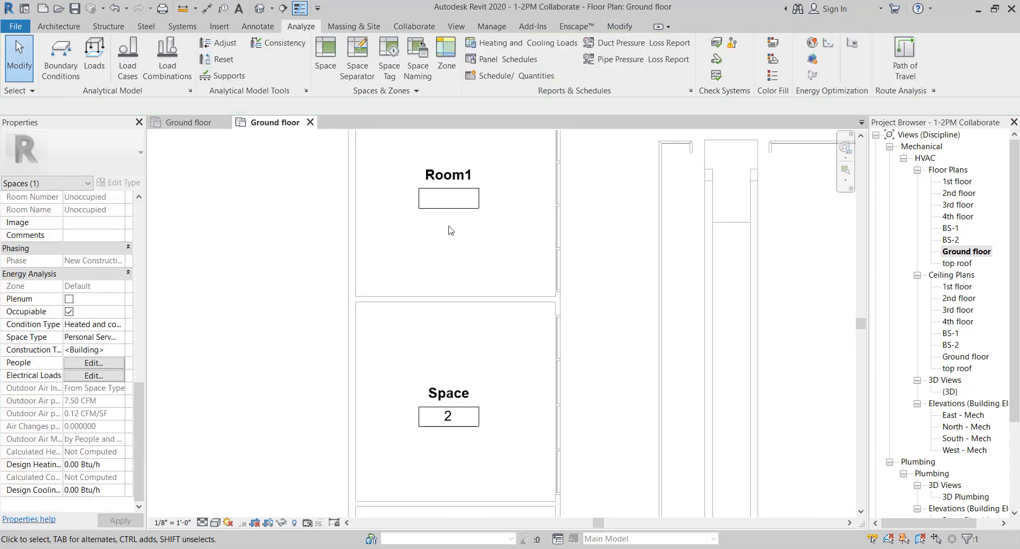
scroll(481, 259, "down", 1)
middle_click_drag(482, 261, 499, 366)
scroll(495, 350, "up", 2)
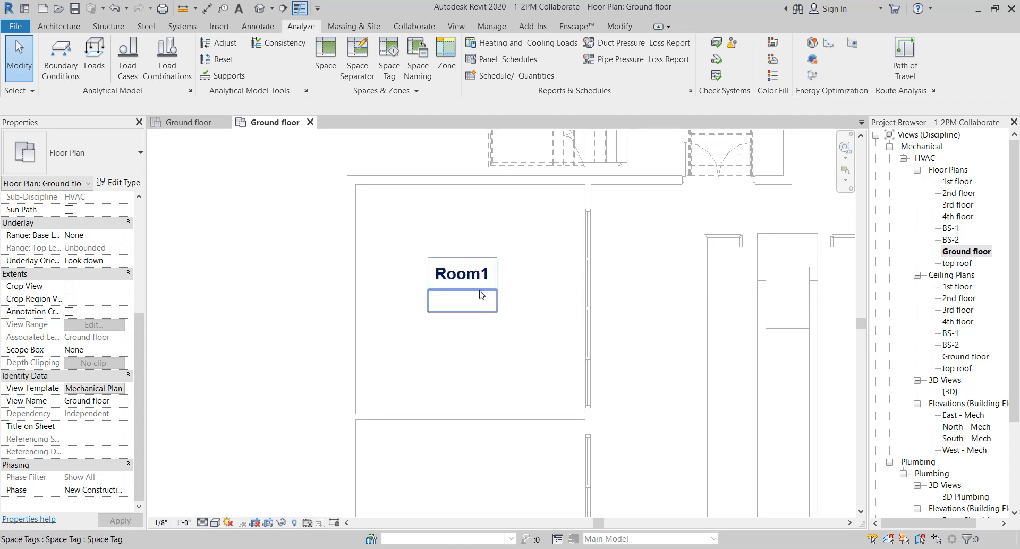
left_click(486, 311)
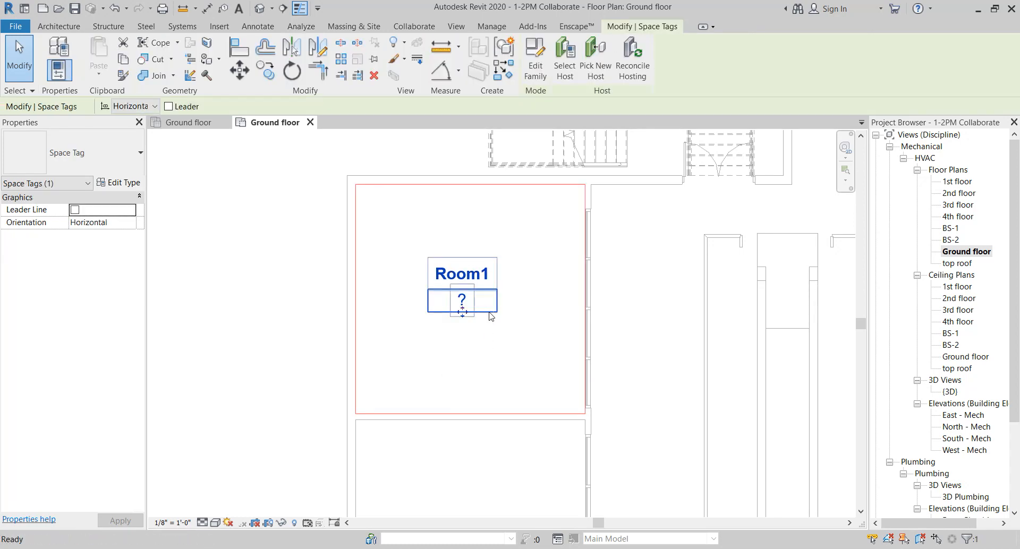
double_click(461, 312)
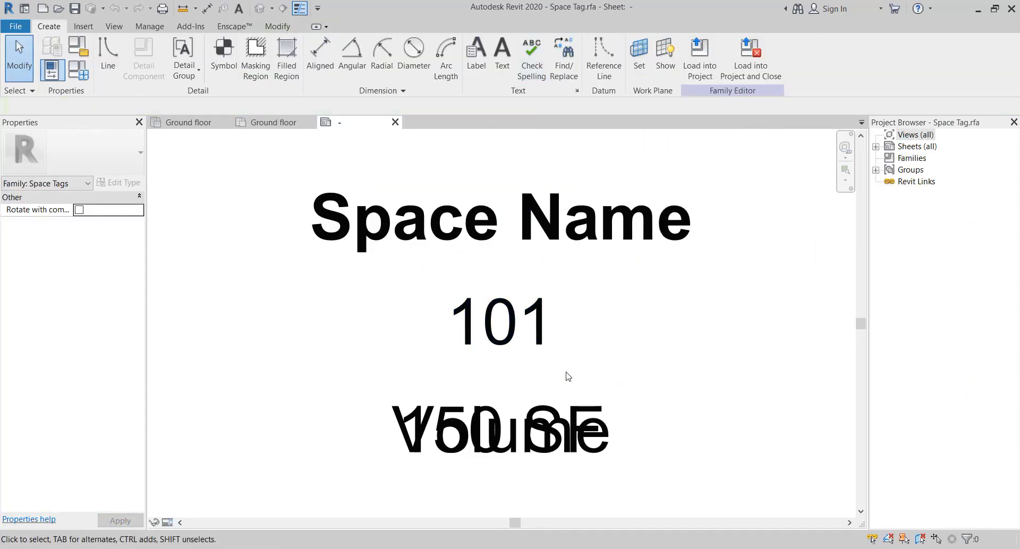
Edit the lower Volume label and remove the Volume parameter from it
left_click(597, 385)
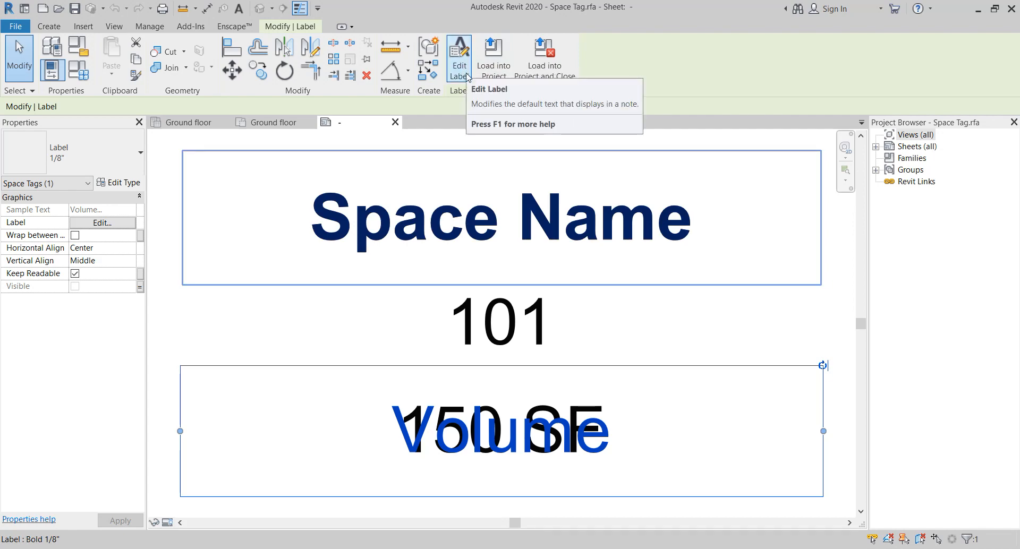
left_click(467, 78)
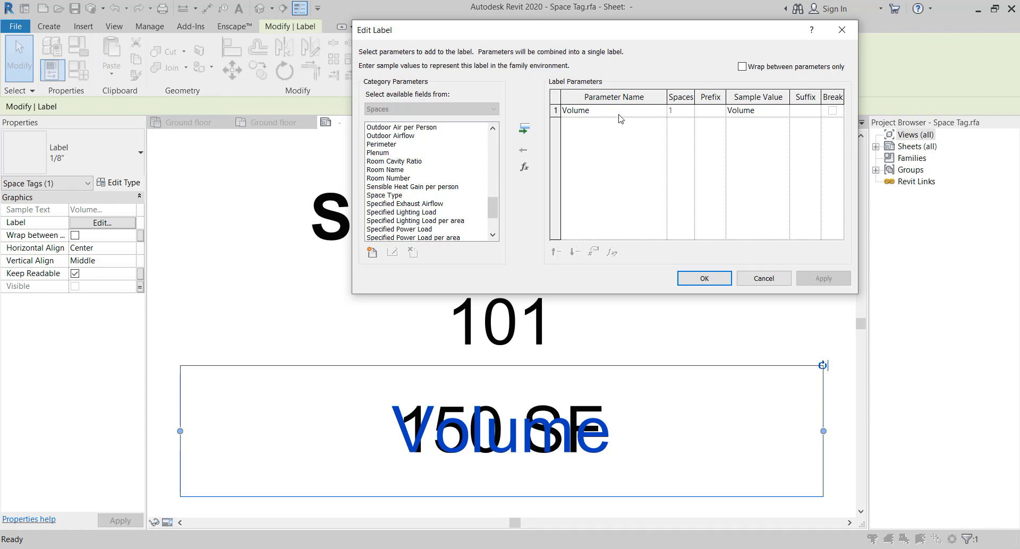
left_click(620, 113)
left_click(523, 150)
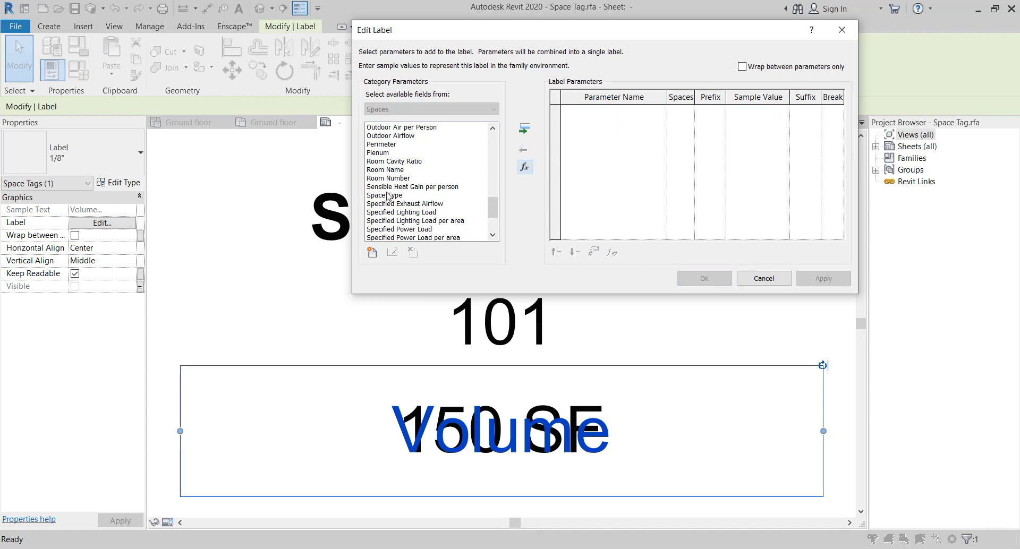
Add the Area and Number of People parameters to the label
scroll(386, 197, "up", 15)
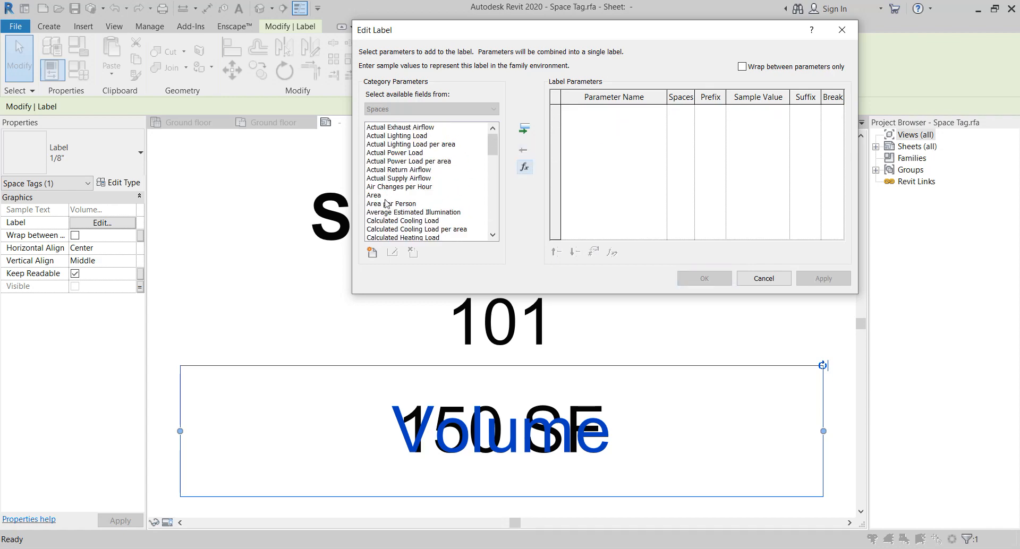
left_click(386, 196)
left_click(524, 129)
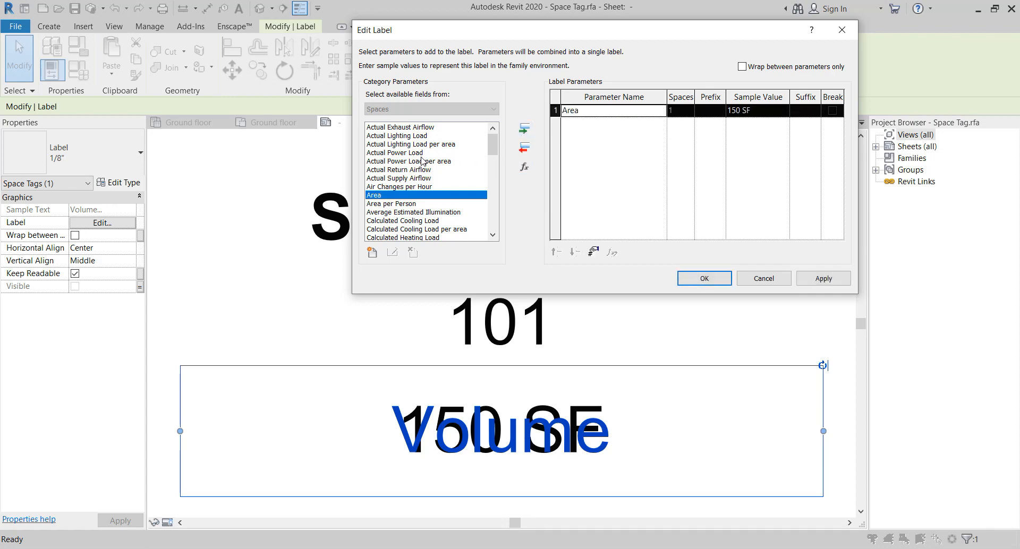
scroll(421, 160, "down", 5)
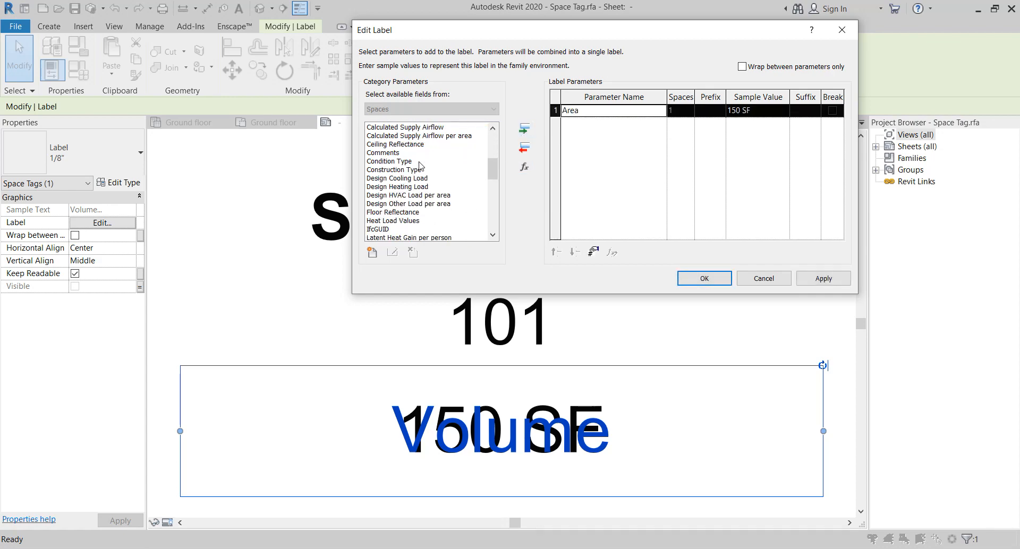
scroll(420, 165, "down", 2)
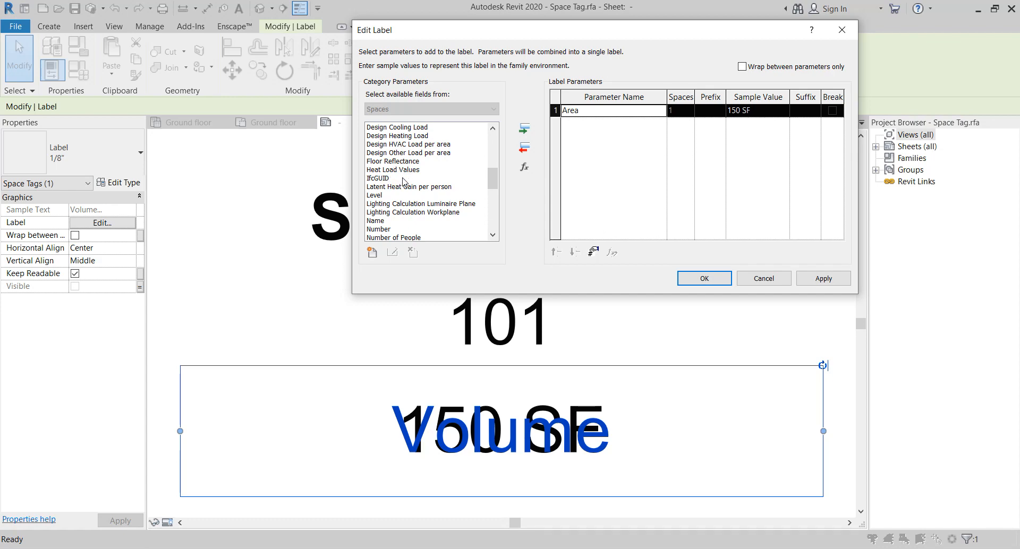
scroll(397, 182, "down", 1)
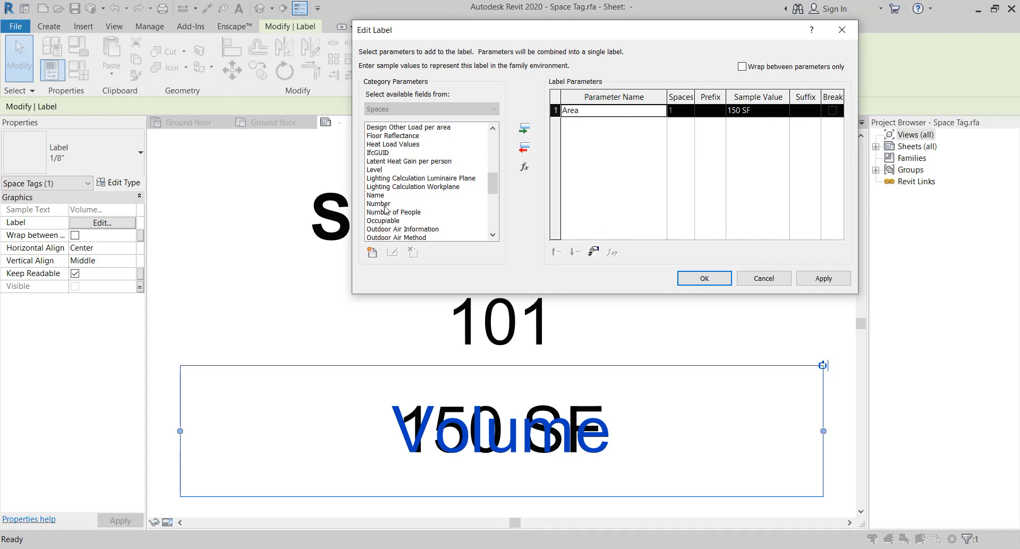
left_click(523, 128)
Add the Specified Supply Airflow and Space Type parameters to the label
scroll(415, 208, "down", 3)
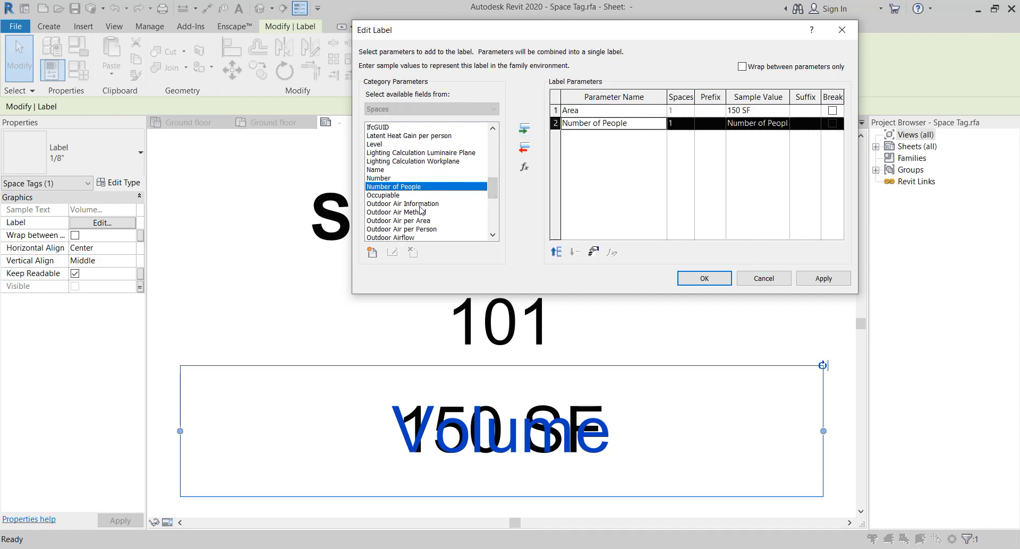
scroll(416, 222, "down", 4)
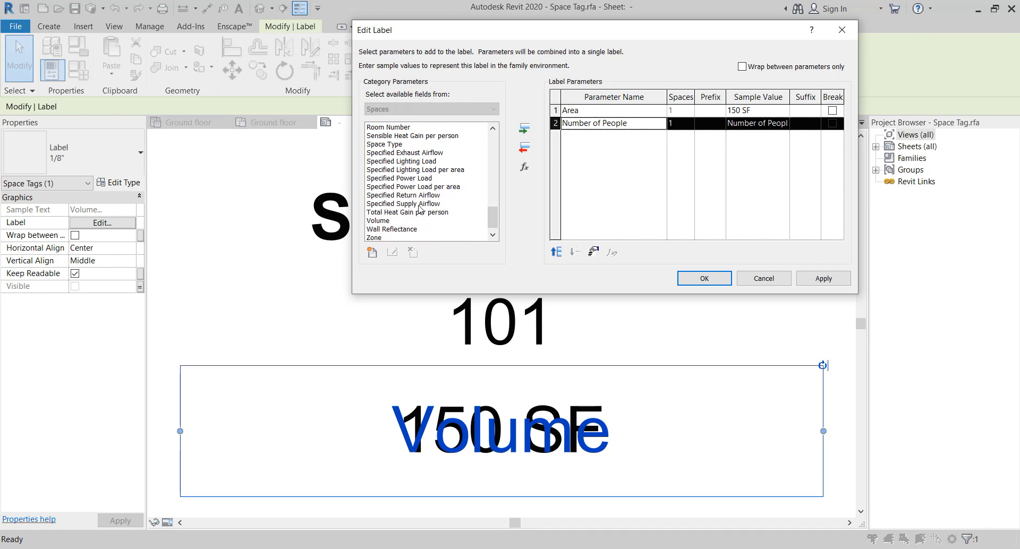
left_click(419, 205)
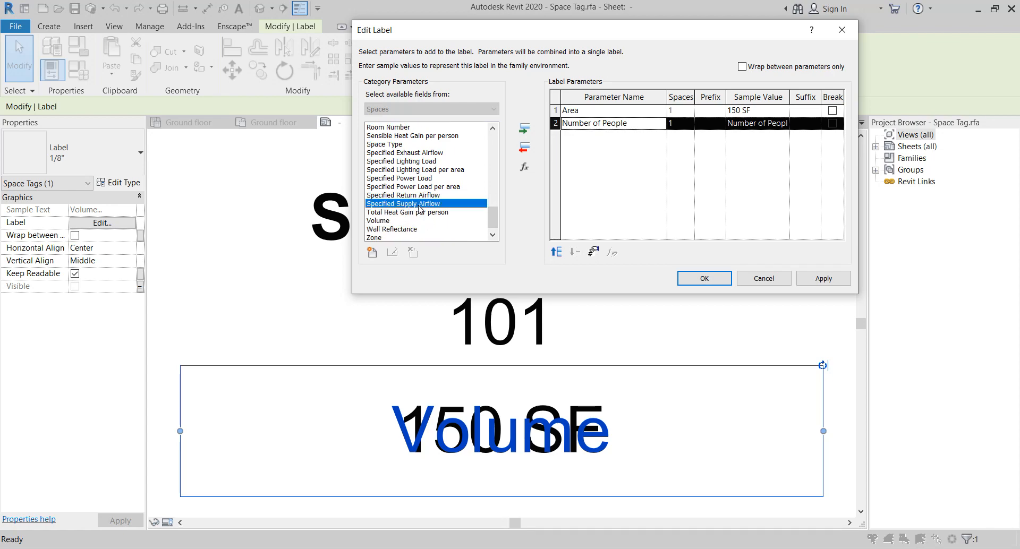
left_click(524, 129)
scroll(410, 207, "down", 1)
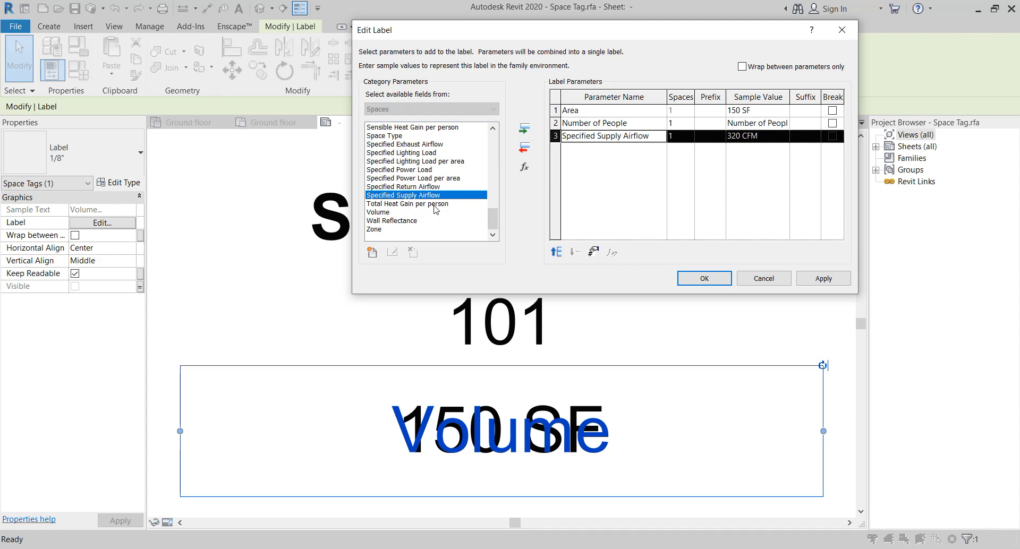
scroll(425, 207, "up", 3)
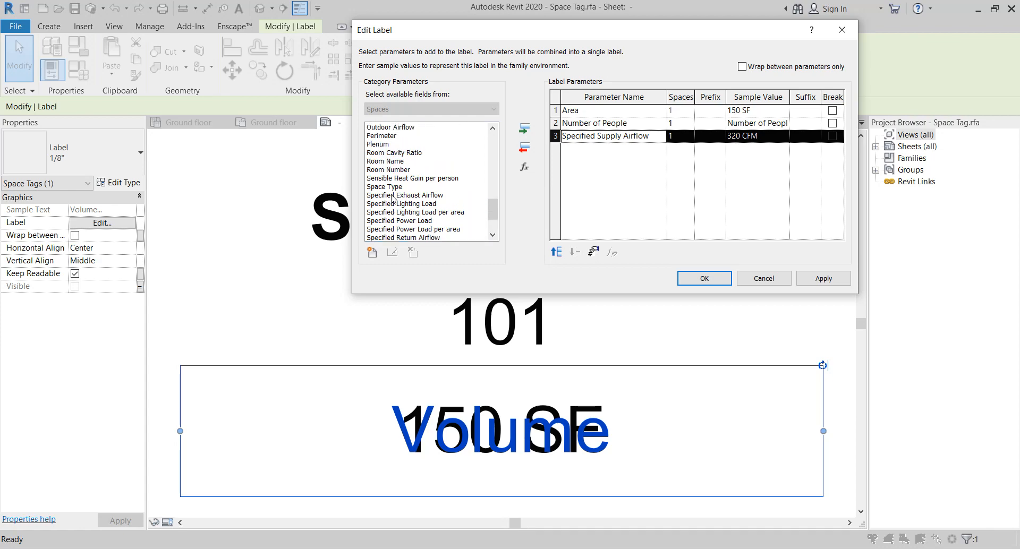
left_click(396, 187)
left_click(524, 128)
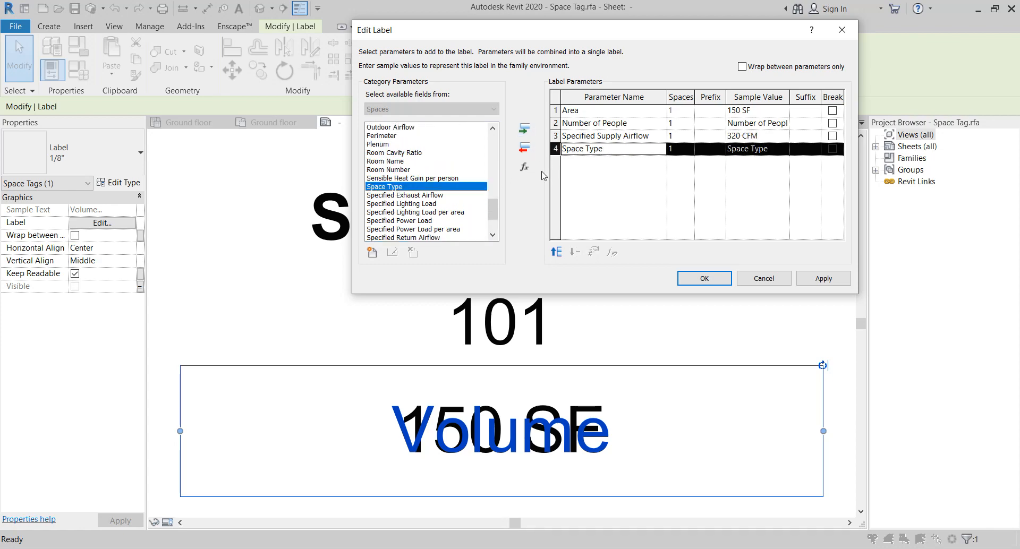
Move Space Type up to the second position and apply the label changes
left_click(556, 253)
left_click(556, 253)
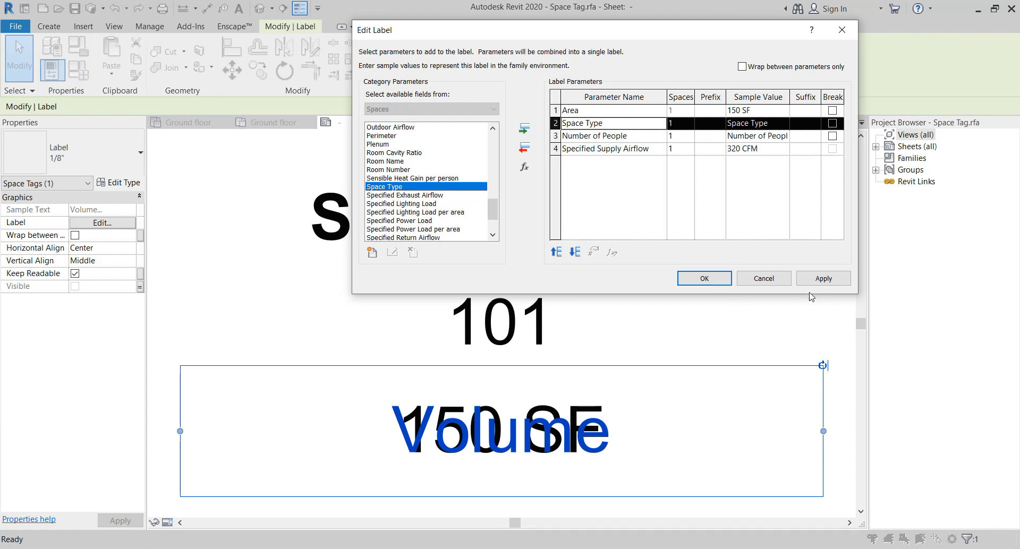
left_click(822, 278)
left_click(704, 278)
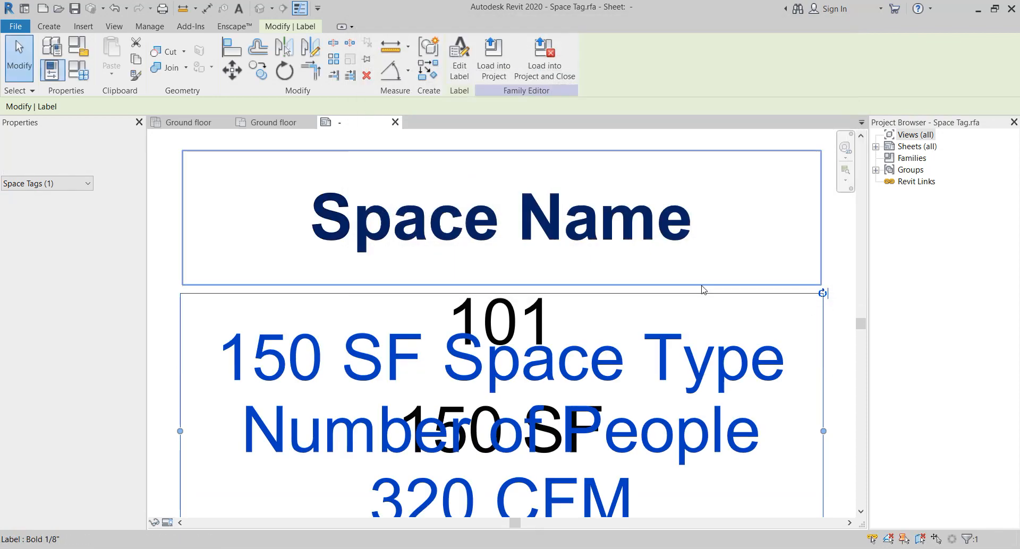
Load the edited space tag into the project, overwriting the existing version
left_click(495, 68)
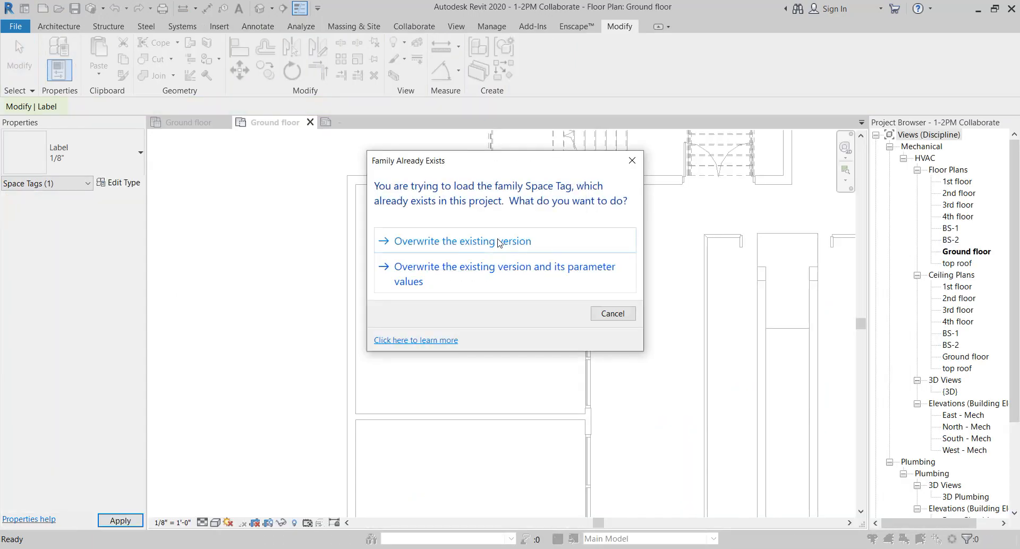
left_click_drag(516, 161, 690, 154)
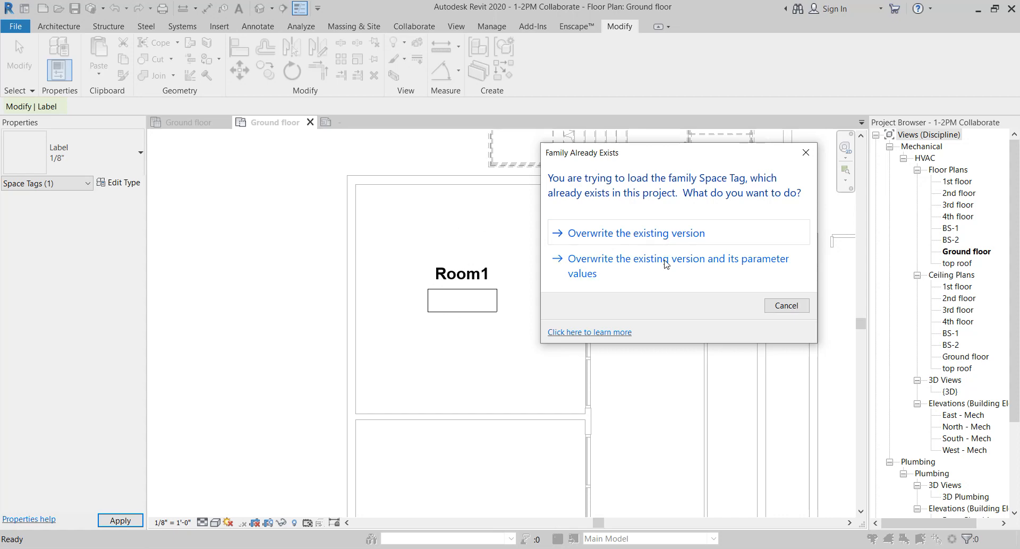
left_click(684, 235)
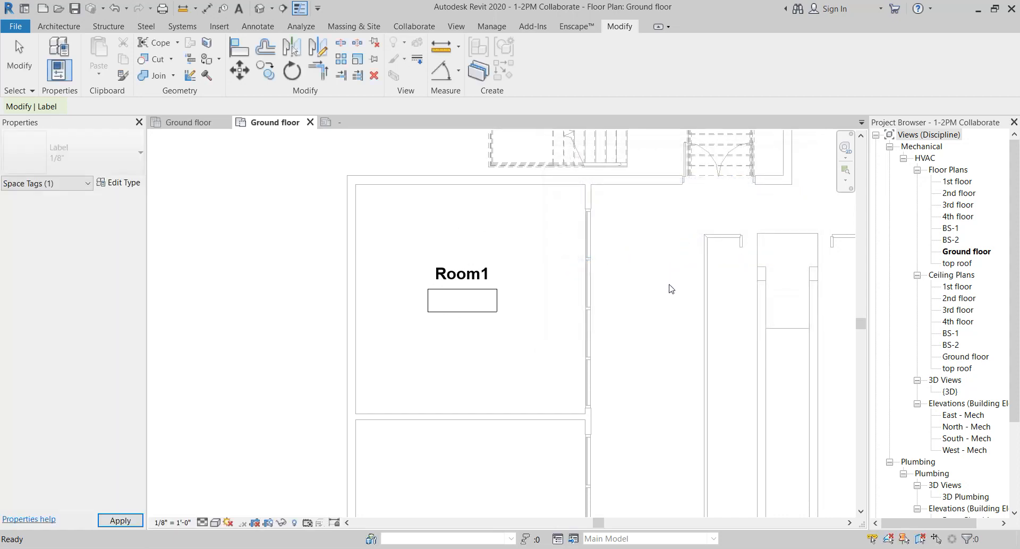
Open the space tag in Room1 for editing in the family editor
scroll(663, 308, "down", 3)
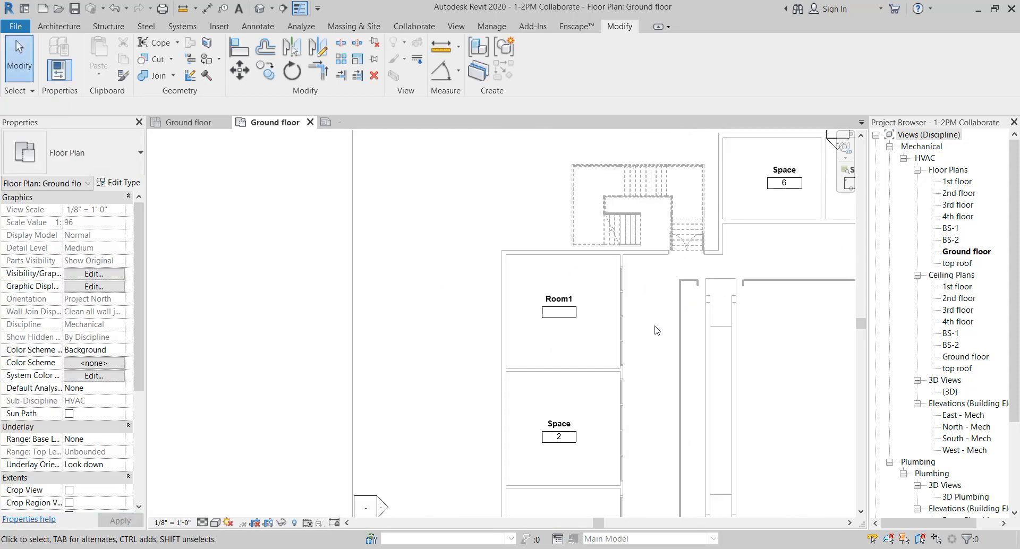
middle_click_drag(683, 342, 545, 258)
scroll(544, 258, "down", 3)
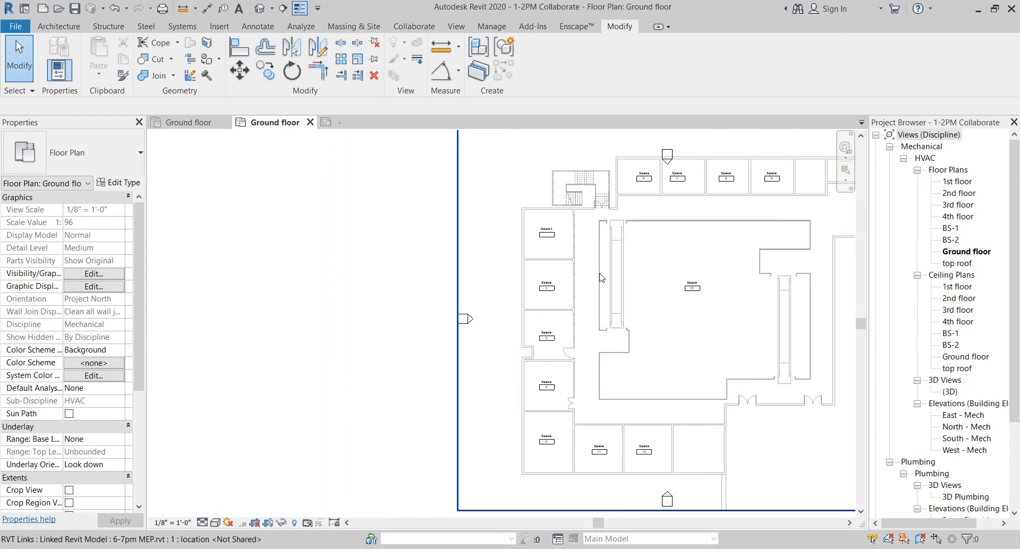
scroll(576, 274, "up", 6)
double_click(575, 270)
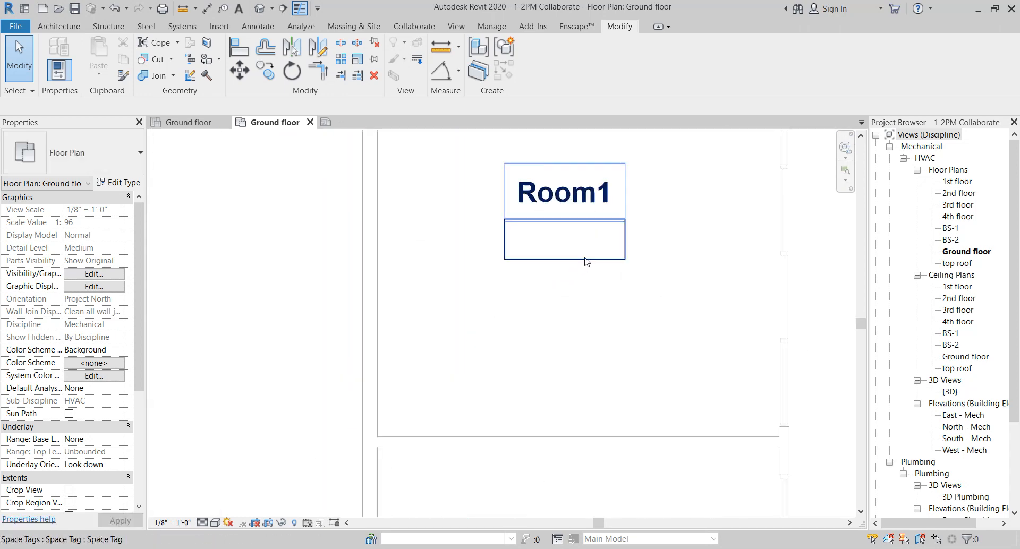
Edit the lower tag label so it keeps only the Area parameter
left_click(643, 289)
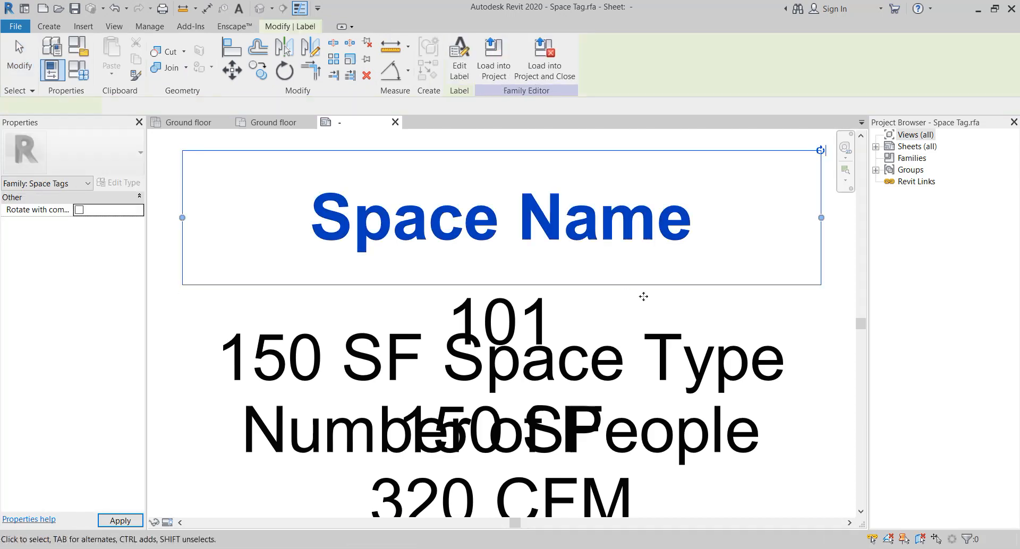
left_click(688, 367)
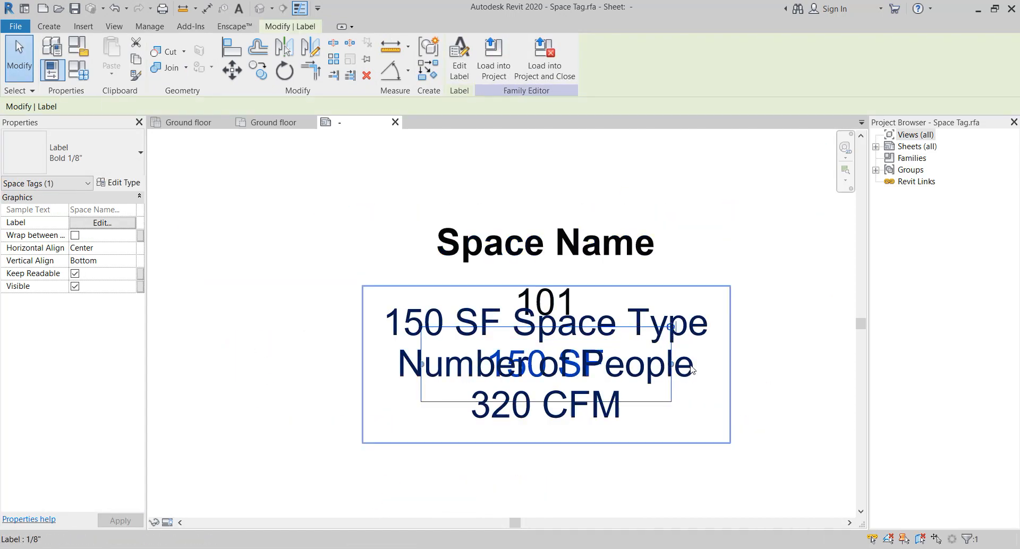
left_click(459, 58)
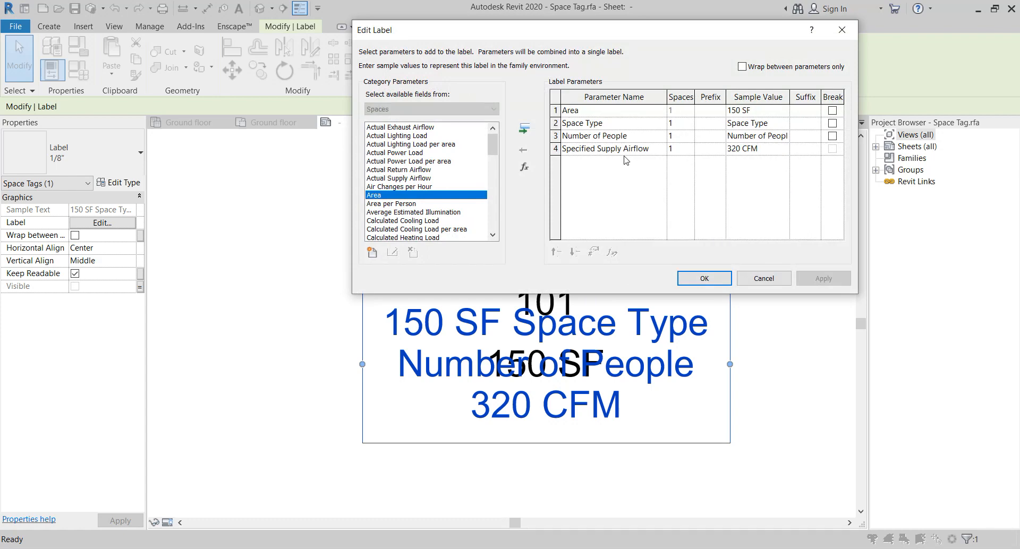
left_click(606, 150)
left_click(524, 148)
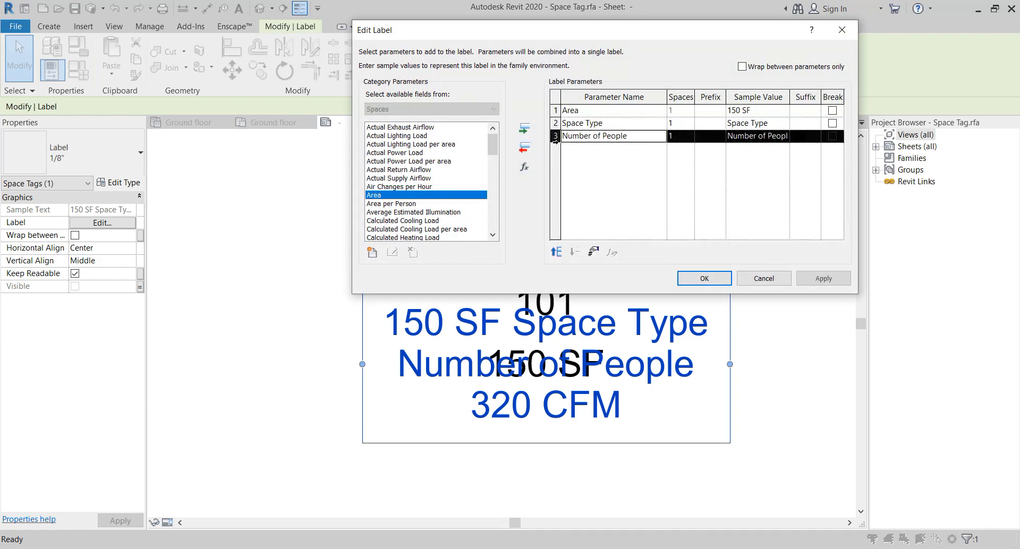
left_click(525, 148)
left_click(525, 148)
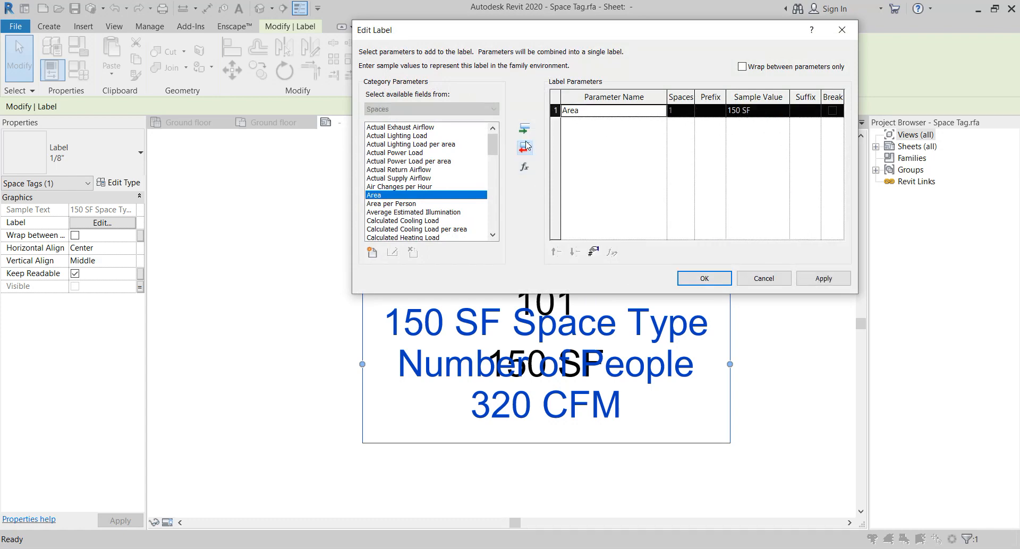
left_click(524, 147)
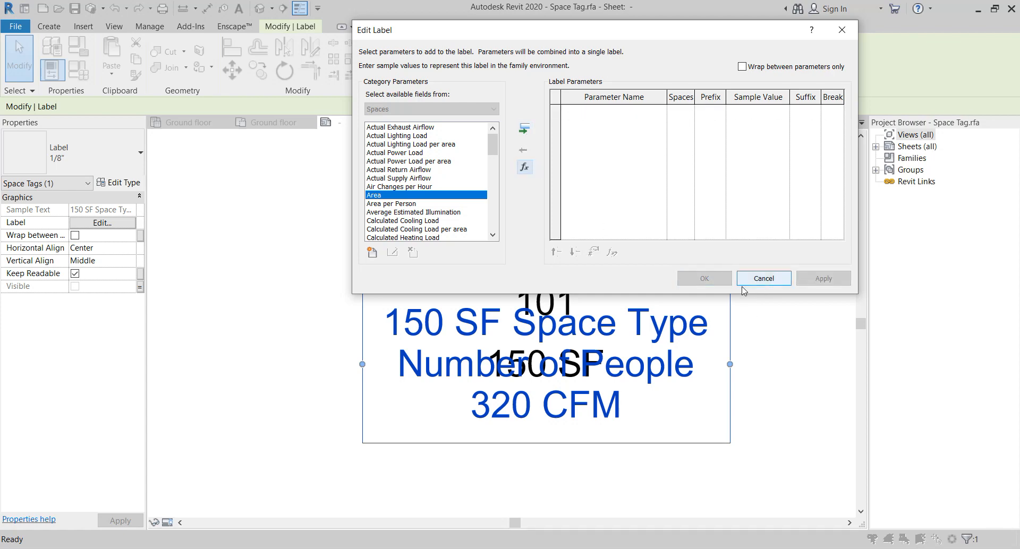
left_click(524, 129)
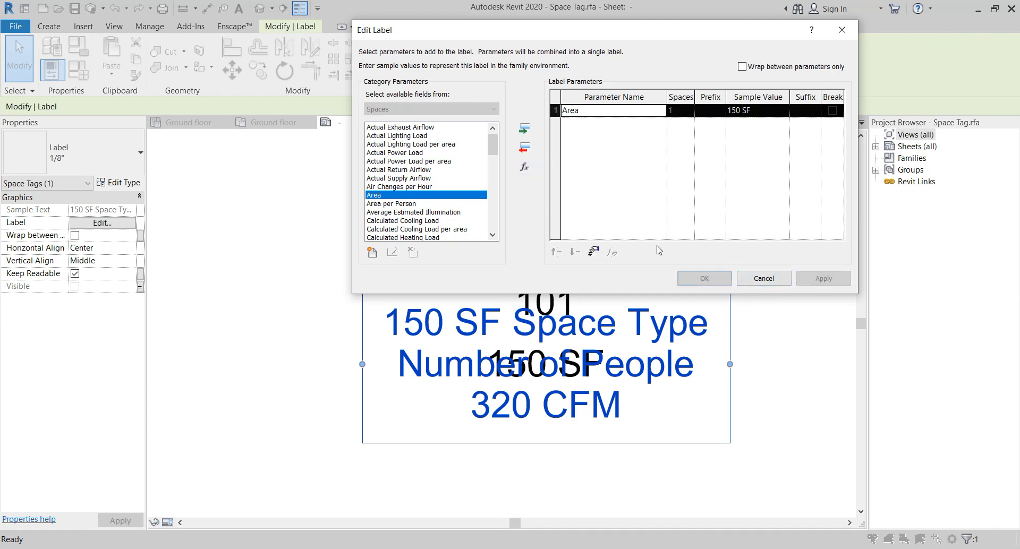
left_click(704, 278)
Add the Area and Specified Supply Airflow parameters to the Space Name label
left_click(613, 242)
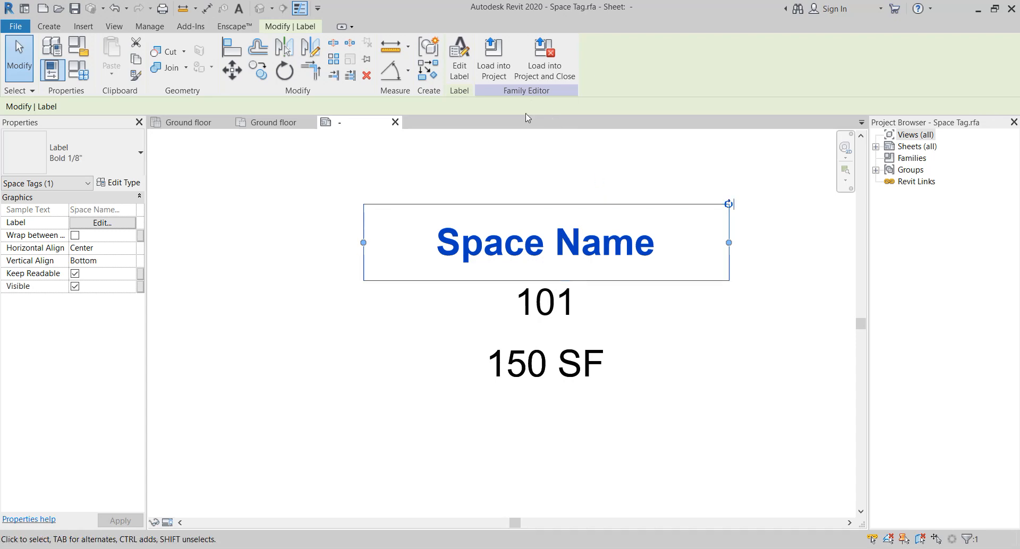
left_click(459, 61)
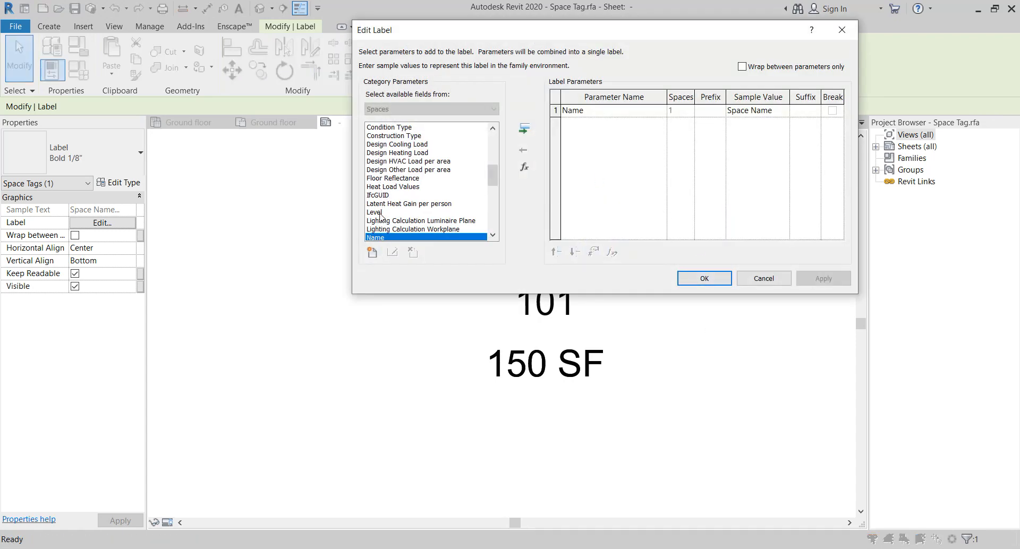
scroll(382, 186, "up", 7)
left_click(386, 196)
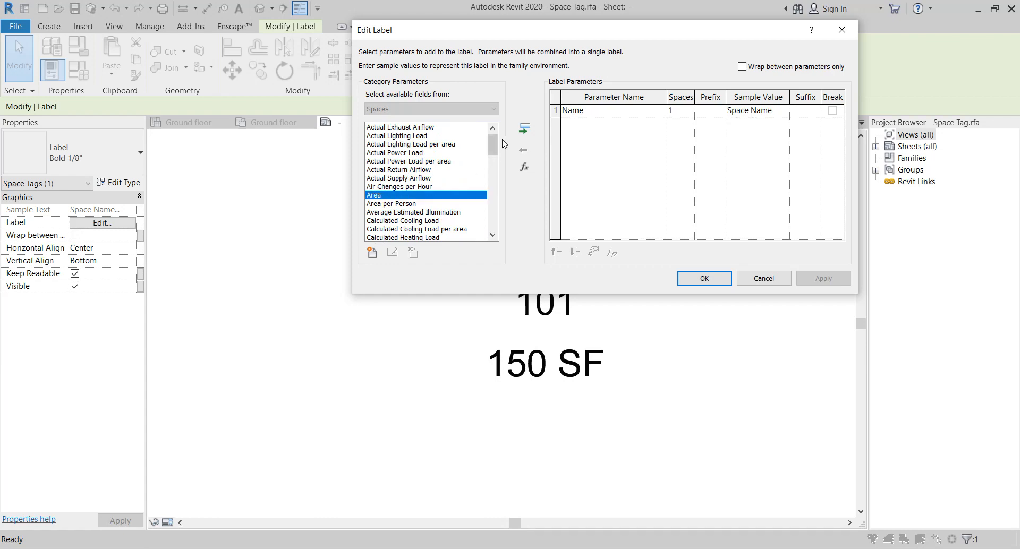
left_click(523, 128)
scroll(448, 193, "down", 2)
scroll(449, 193, "down", 15)
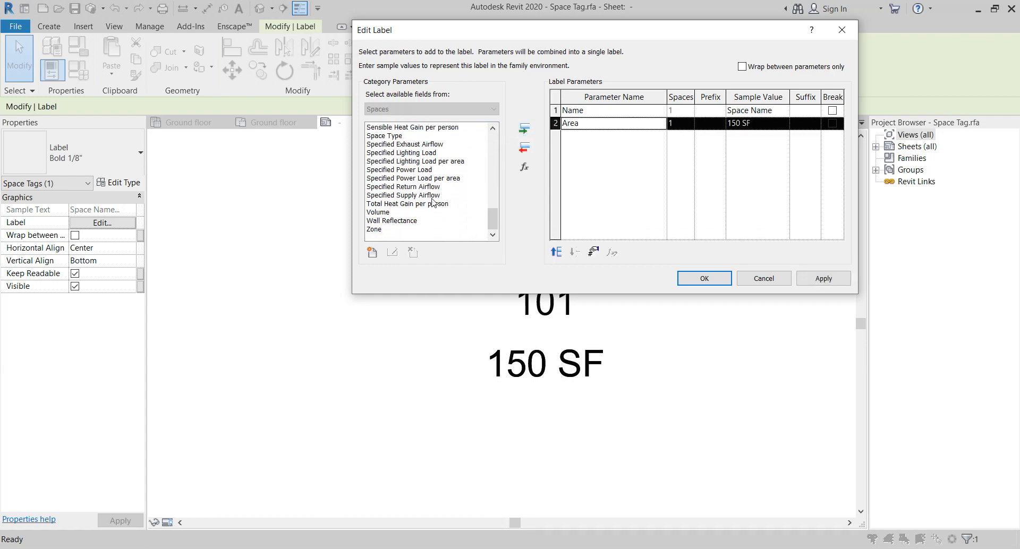
left_click(431, 196)
left_click(523, 128)
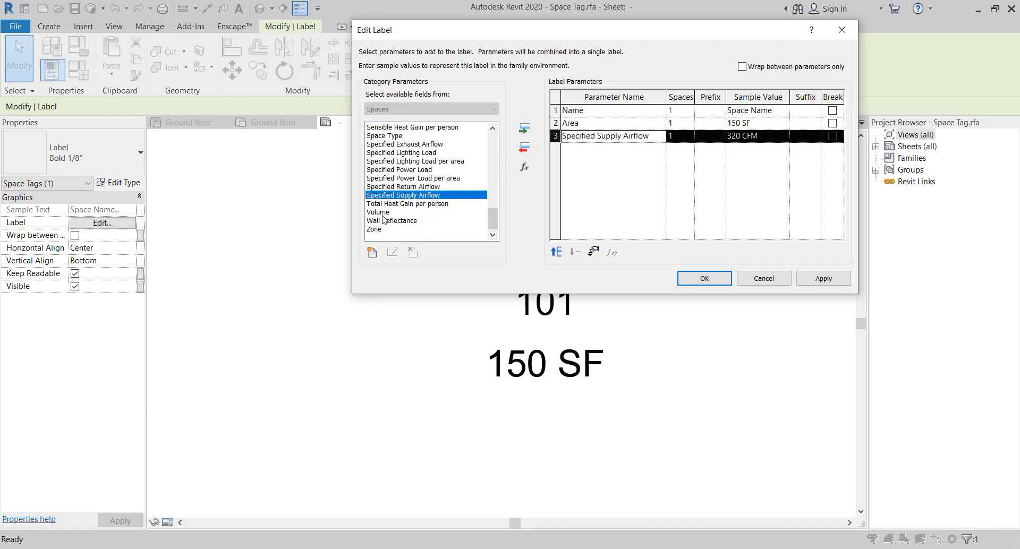
Add Space Type to the Space Name label, move it up to the second position, and confirm
scroll(404, 218, "up", 1)
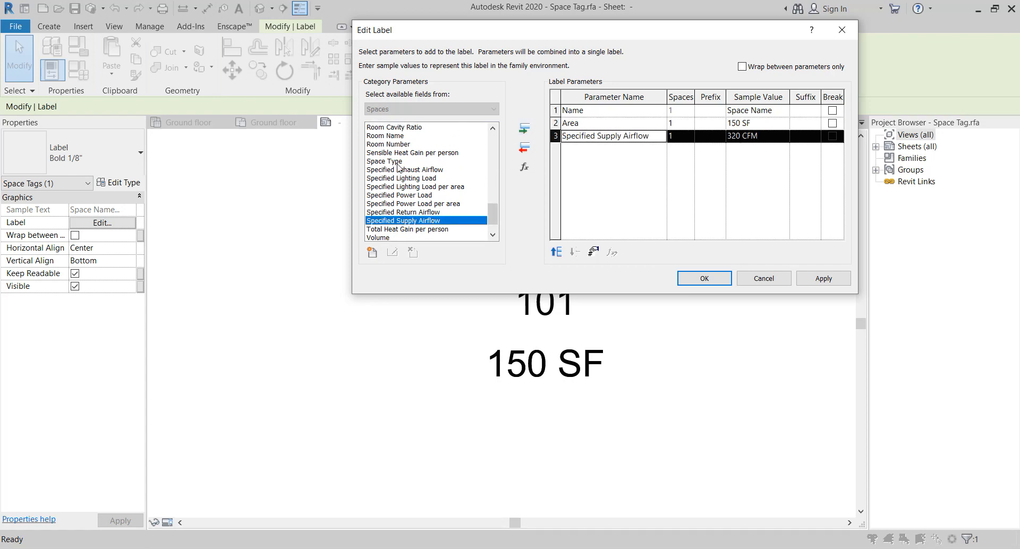
left_click(395, 161)
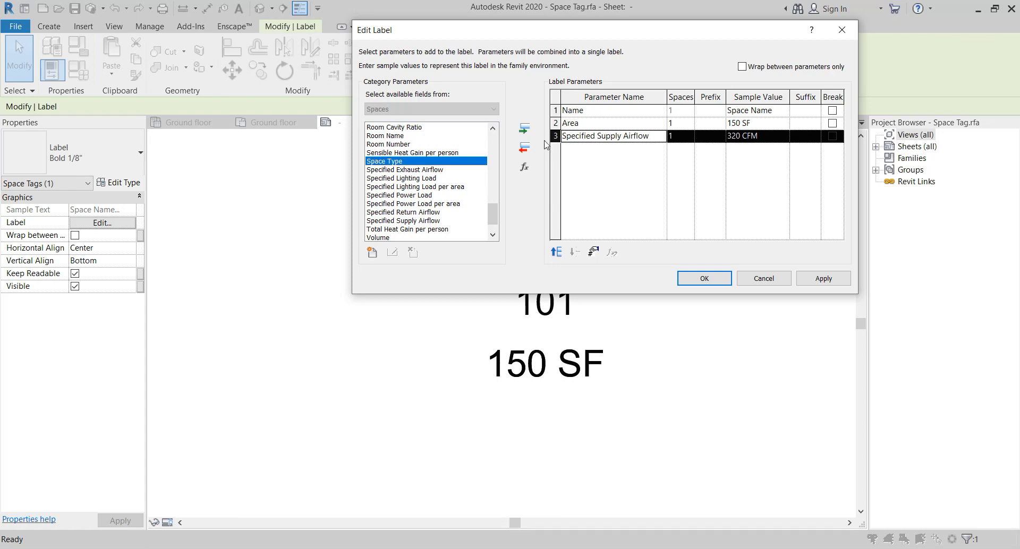
left_click(523, 128)
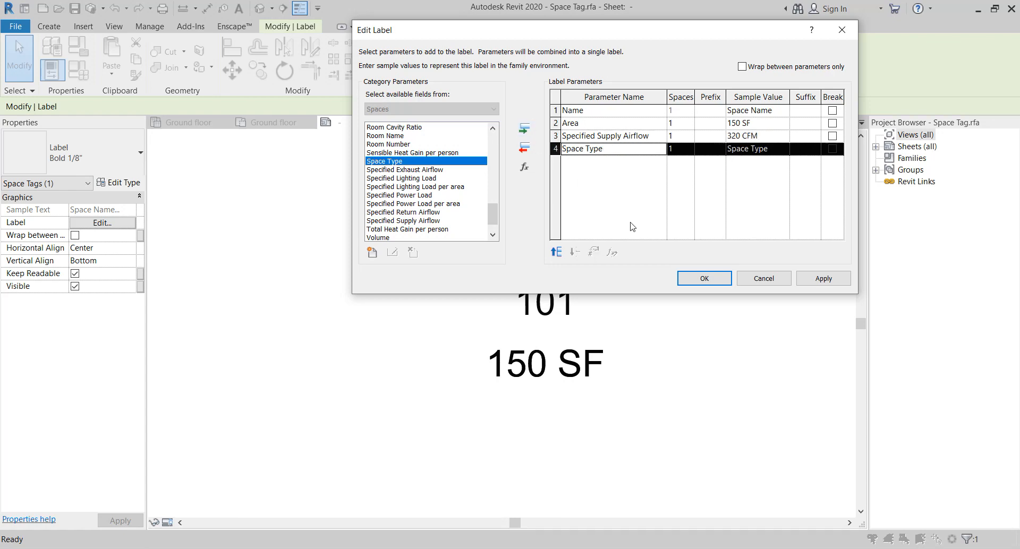
left_click(556, 253)
left_click(556, 253)
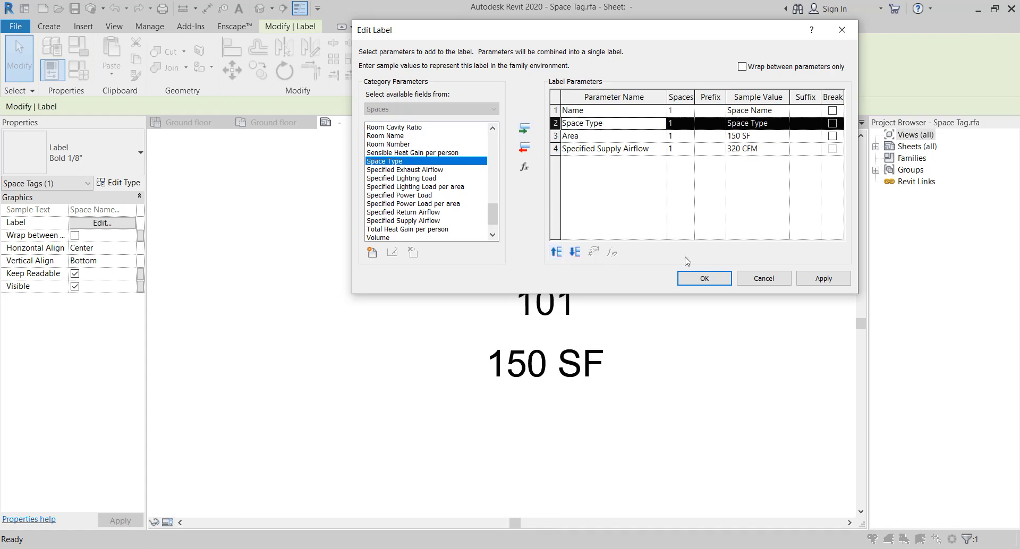
left_click(703, 278)
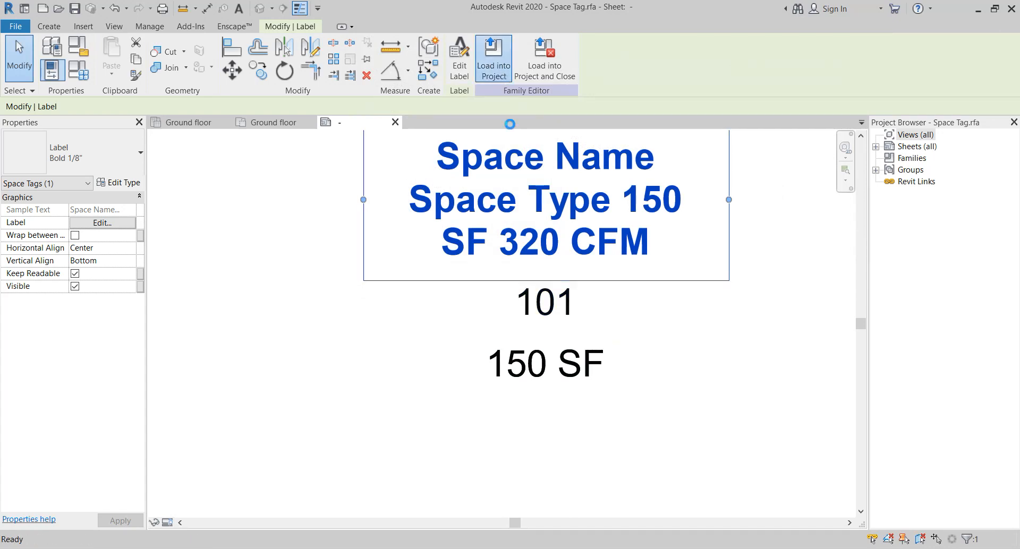
Load the edited space tag into the project, overwriting the existing version
left_click(494, 59)
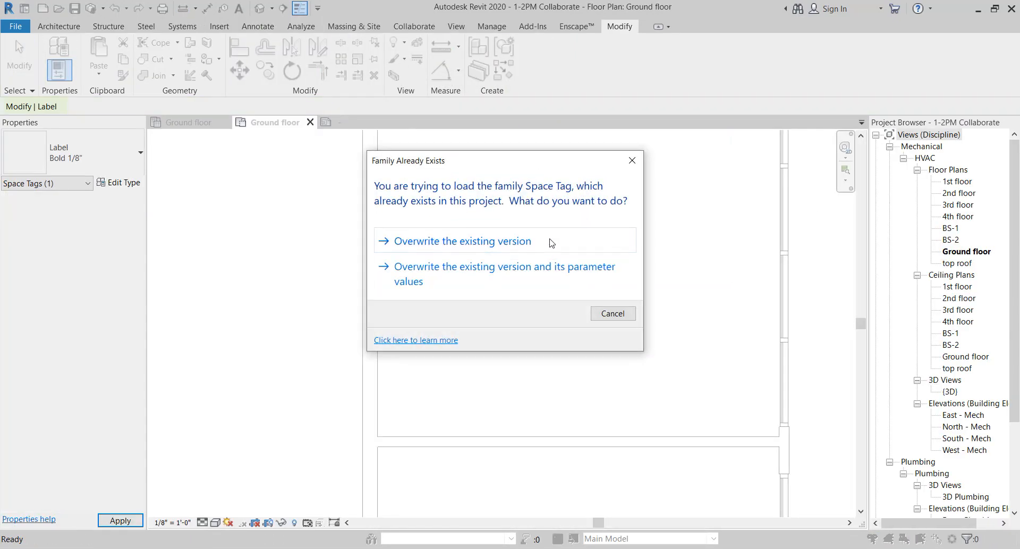
left_click(552, 242)
scroll(569, 273, "down", 4)
Review the updated space tags and the properties of space 2 in the ground floor plan
middle_click_drag(596, 263, 527, 378)
scroll(526, 317, "up", 2)
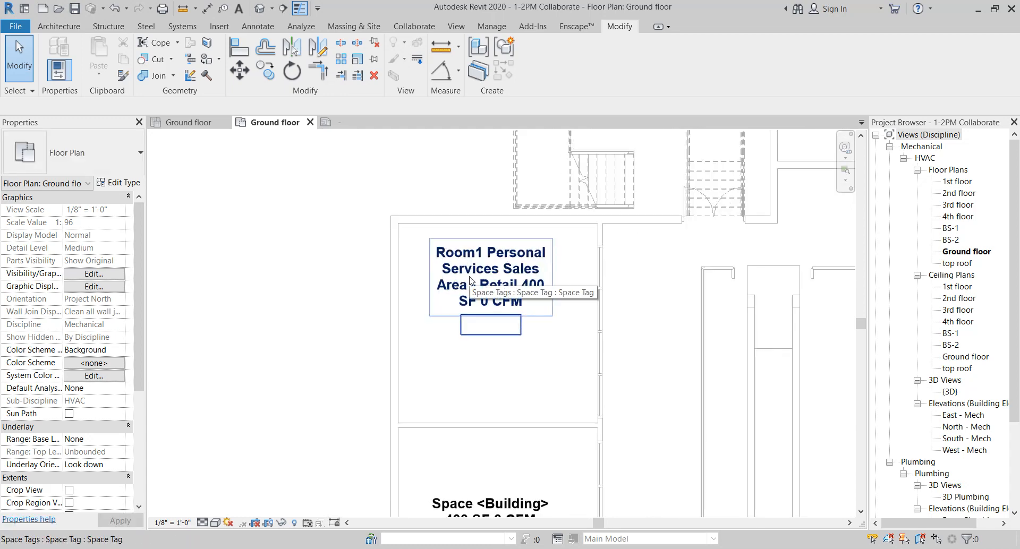
scroll(478, 279, "up", 1)
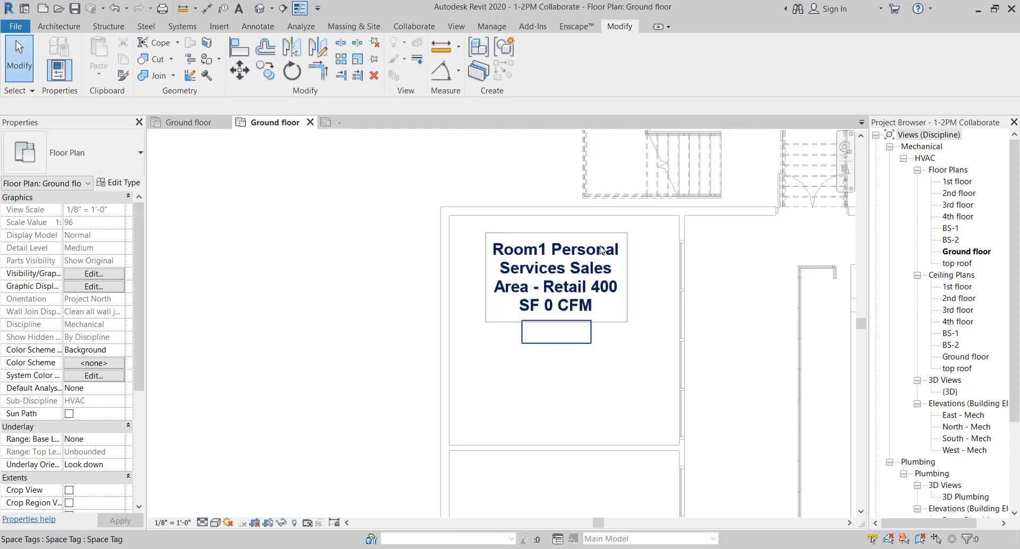
scroll(531, 277, "up", 1)
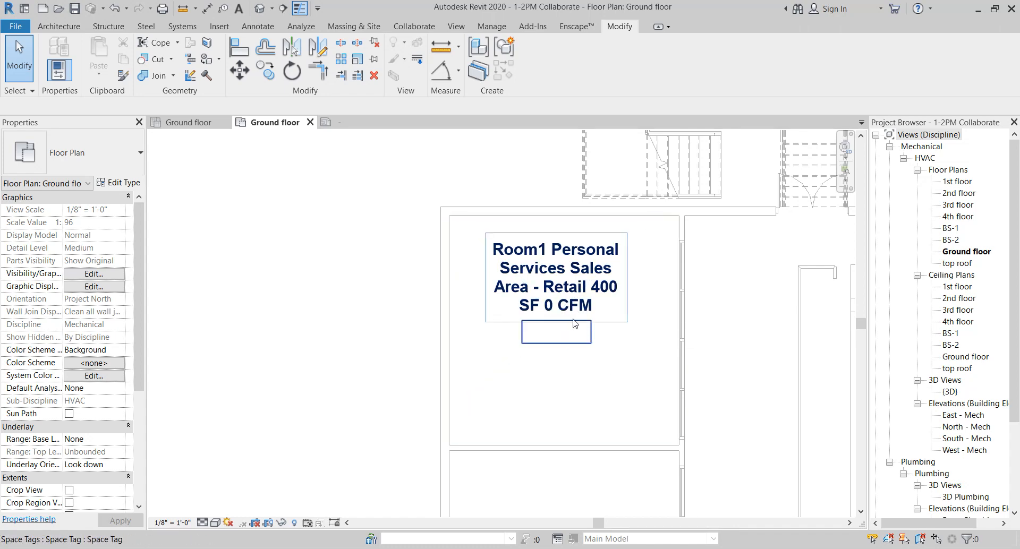
scroll(574, 323, "down", 3)
scroll(539, 301, "up", 4)
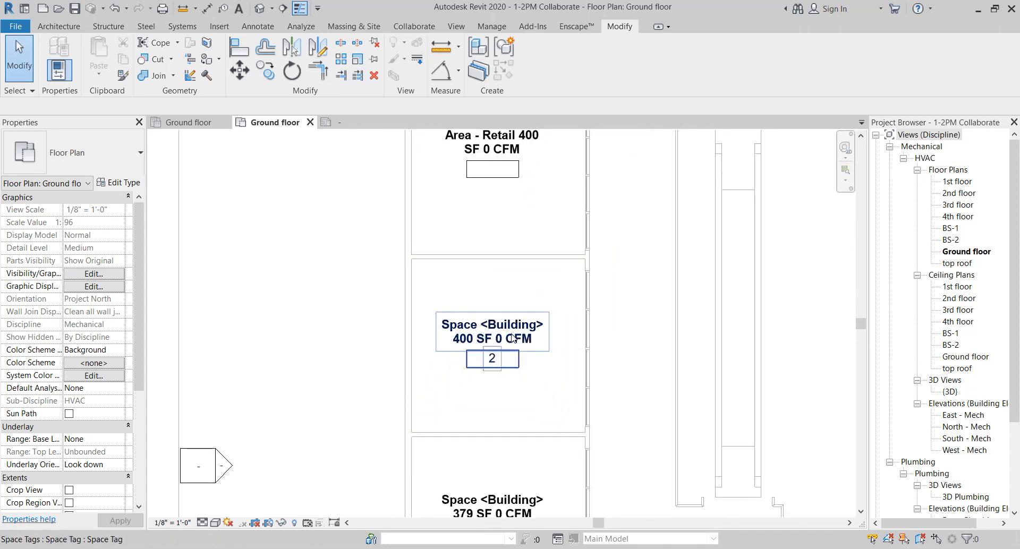
left_click(538, 400)
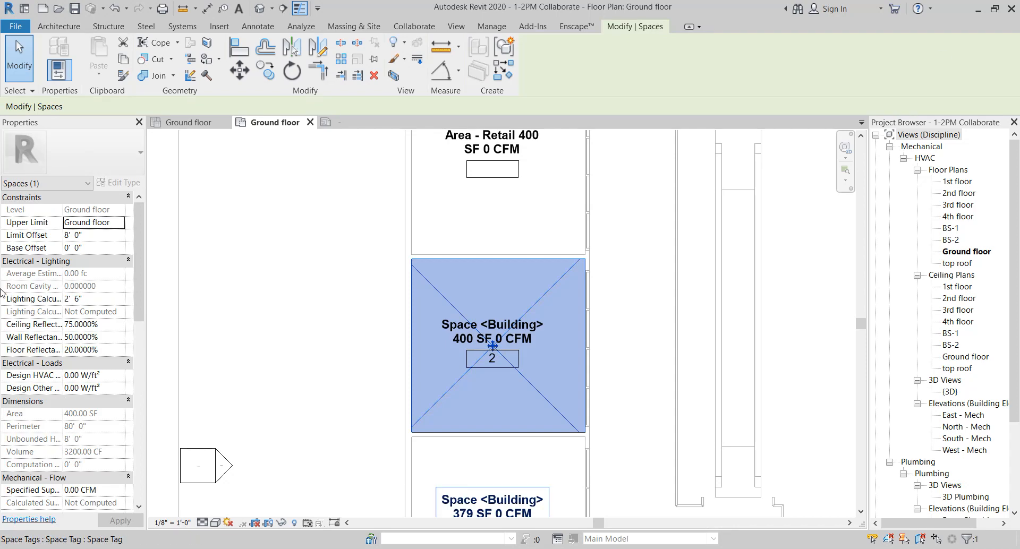
scroll(91, 366, "down", 5)
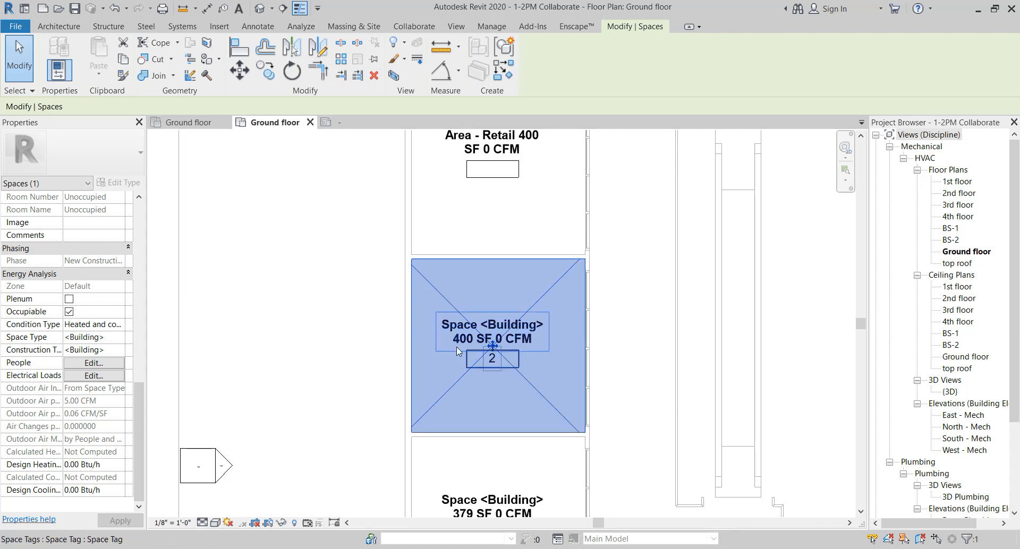
scroll(457, 350, "down", 3)
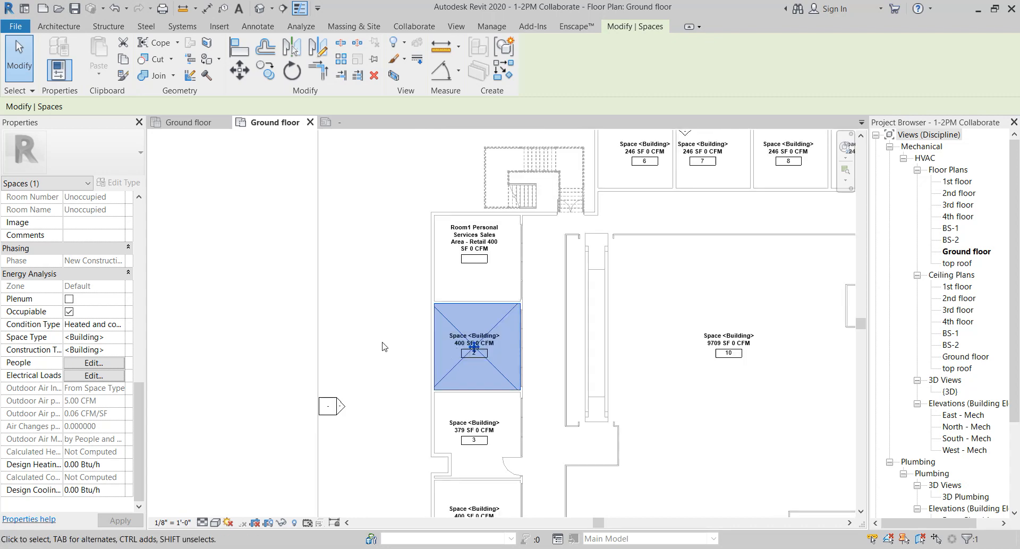
key("Escape")
scroll(472, 346, "up", 2)
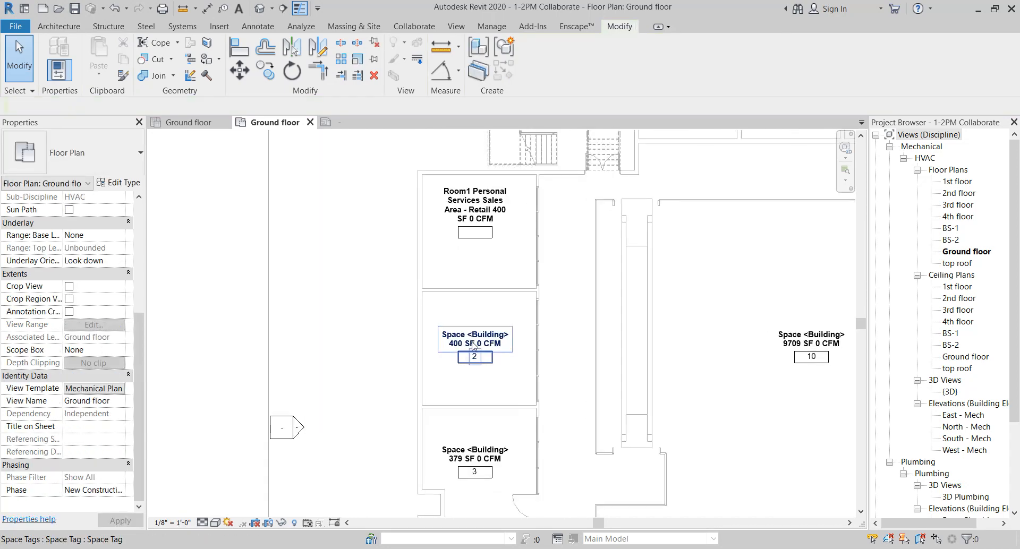
Pan across the ground floor plan to review the other space tags
scroll(472, 346, "down", 2)
middle_click_drag(502, 338, 438, 383)
middle_click_drag(667, 248, 447, 267)
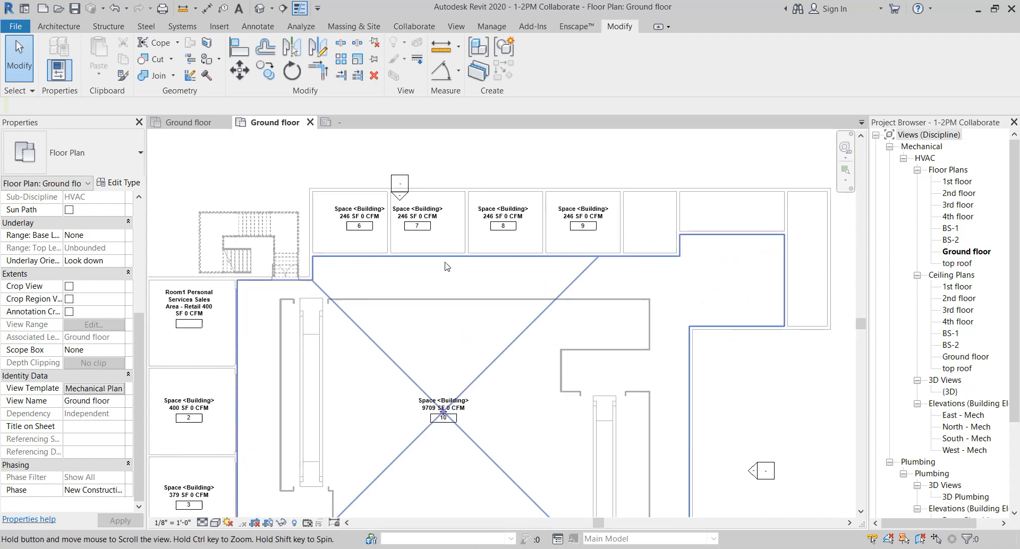
middle_click_drag(556, 208, 633, 144)
middle_click_drag(330, 332, 392, 247)
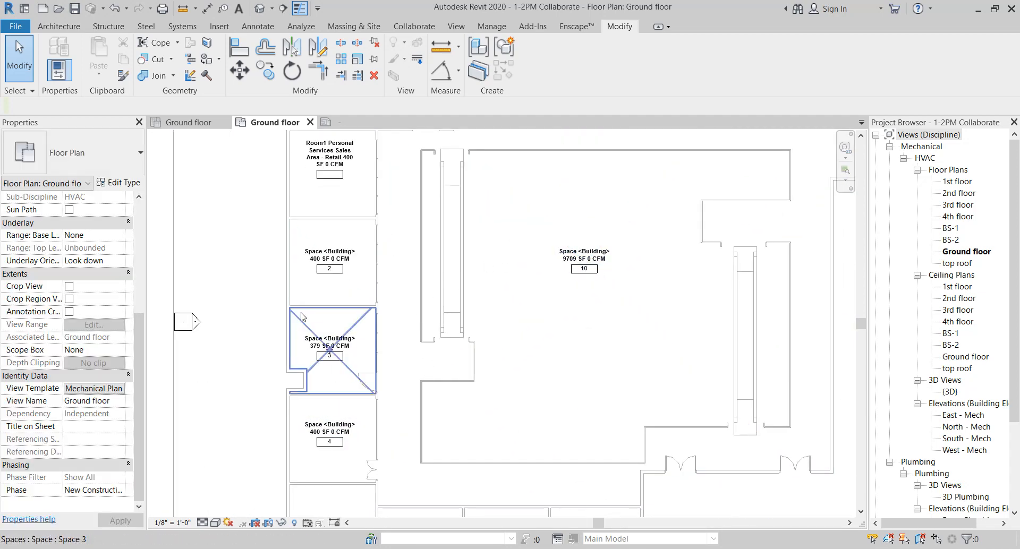
scroll(318, 285, "up", 3)
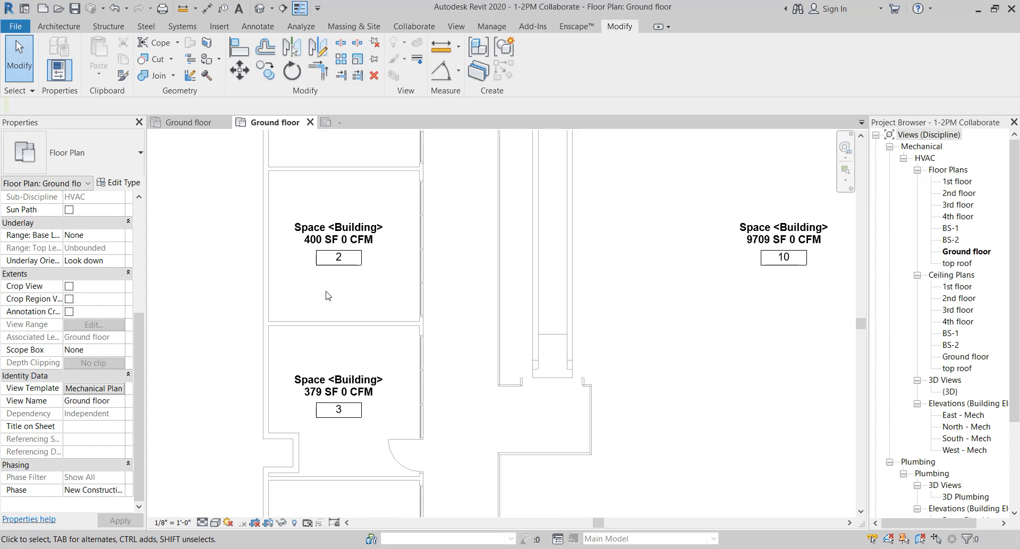